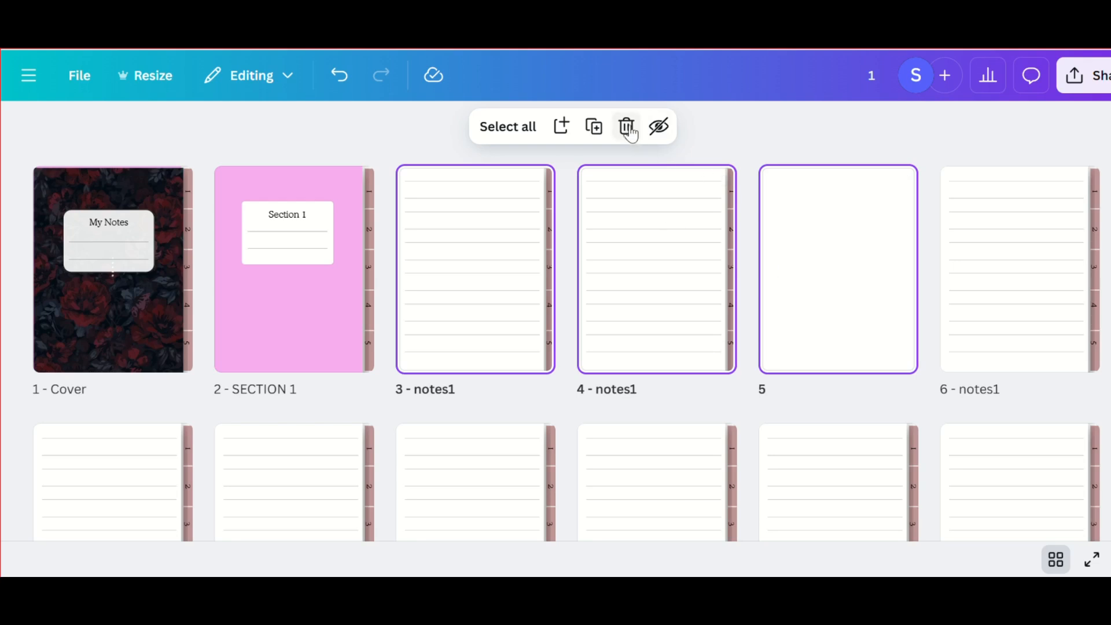
- Delete the selected pages 3 to 5 and multi-select the notes1 pages that follow the Section 1 page
{"action": "left_click", "coordinate": [626, 126]}
{"action": "left_click", "coordinate": [494, 235]}
{"action": "left_click", "coordinate": [610, 199], "text": "shift"}
{"action": "left_click", "coordinate": [820, 265], "text": "shift"}
{"action": "left_click", "coordinate": [950, 268], "text": "shift"}
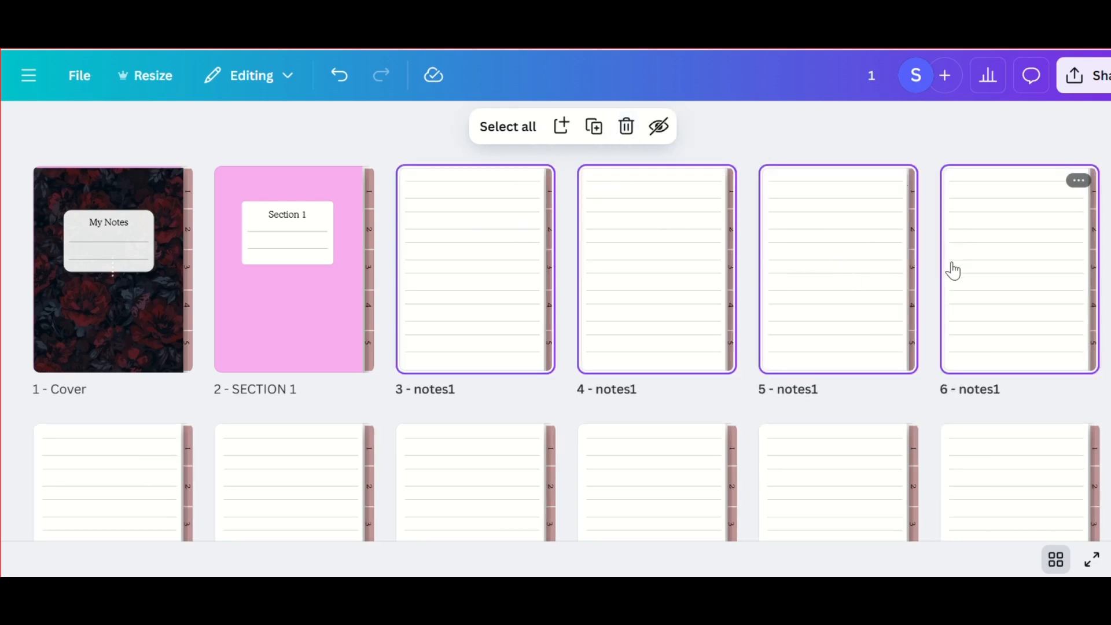
{"action": "scroll", "coordinate": [950, 268], "scroll_direction": "down", "scroll_amount": 2}
{"action": "left_click", "coordinate": [129, 491], "text": "shift"}
{"action": "left_click", "coordinate": [270, 473], "text": "shift"}
{"action": "left_click", "coordinate": [456, 431], "text": "shift"}
{"action": "left_click", "coordinate": [642, 417], "text": "shift"}
- Start a new custom-size design and set its units to inches
{"action": "left_click", "coordinate": [29, 123]}
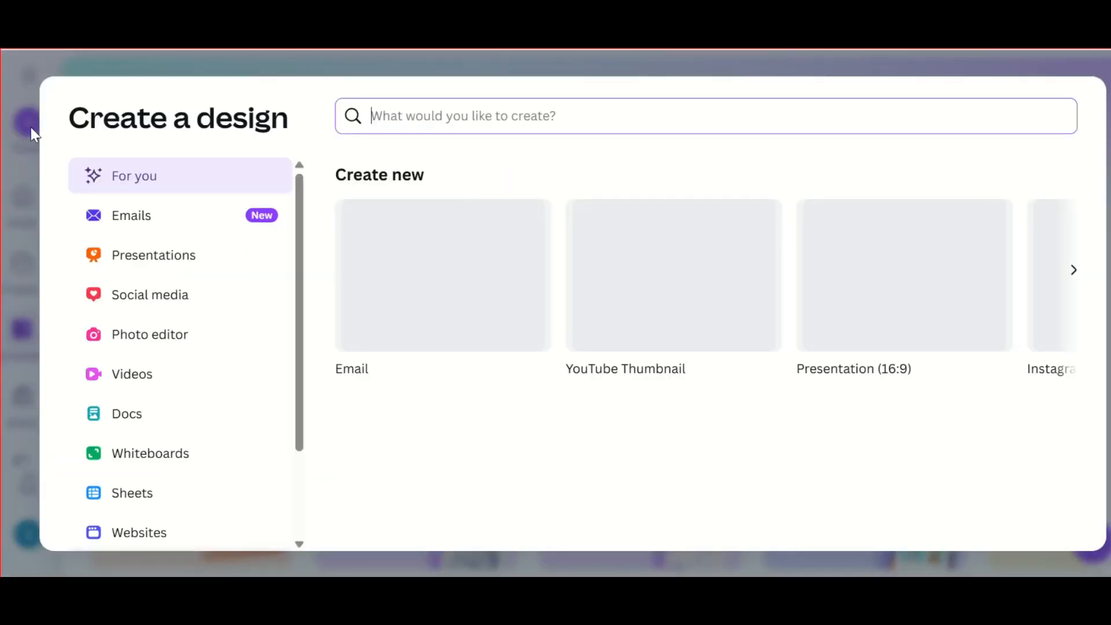
{"action": "scroll", "coordinate": [193, 421], "scroll_direction": "down", "scroll_amount": 3}
{"action": "left_click", "coordinate": [149, 453]}
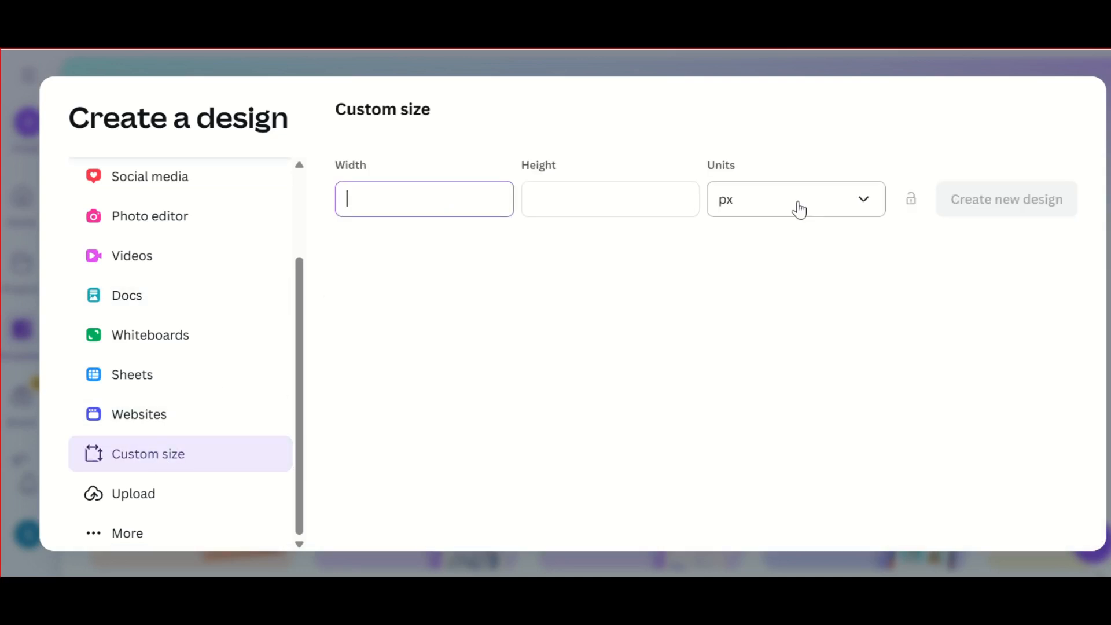
{"action": "left_click", "coordinate": [857, 208]}
{"action": "left_click", "coordinate": [857, 321]}
{"action": "left_click", "coordinate": [862, 203]}
{"action": "left_click", "coordinate": [788, 286]}
- Set the custom size to 8.5 in wide by 11 in high and create the design
{"action": "left_click", "coordinate": [435, 199]}
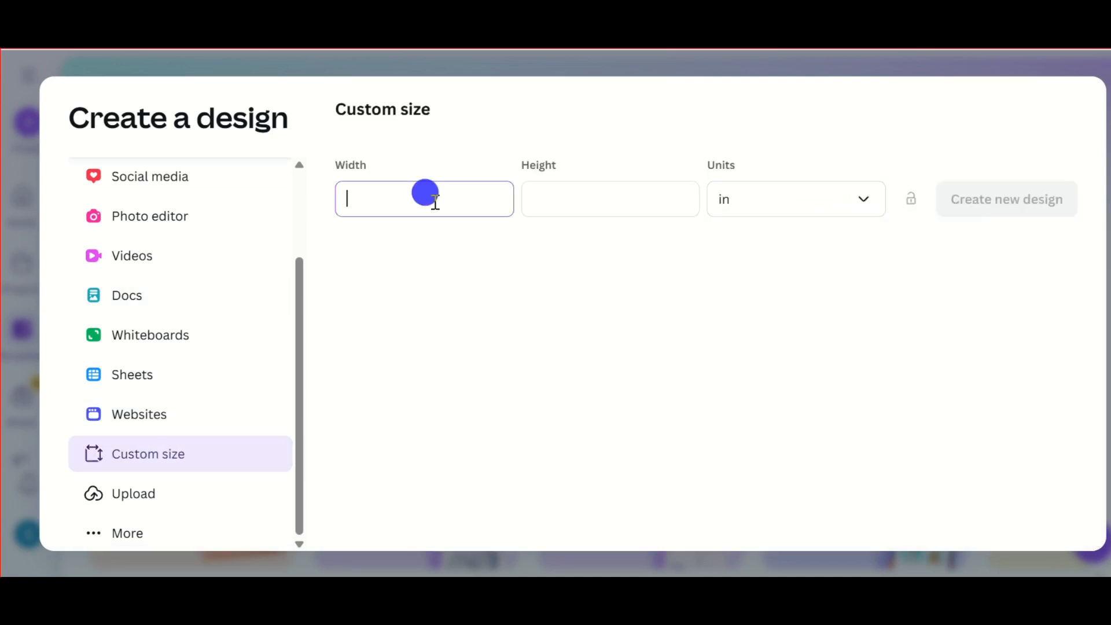
{"action": "type", "text": "8.5"}
{"action": "left_click", "coordinate": [640, 193]}
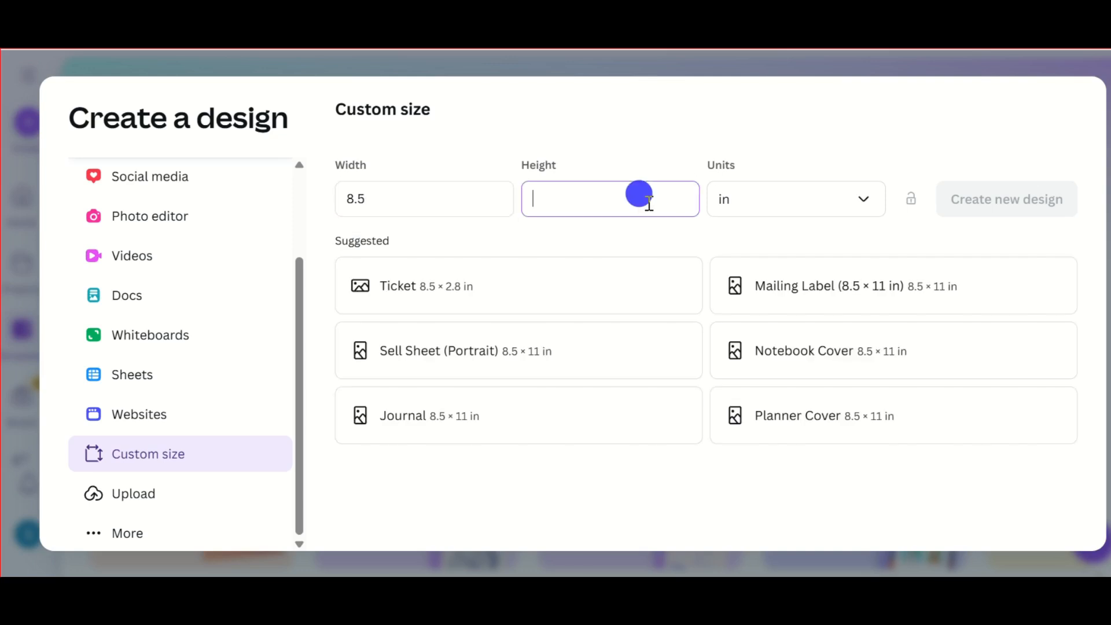
{"action": "type", "text": "11"}
{"action": "key", "text": "Return"}
{"action": "left_click", "coordinate": [907, 197]}
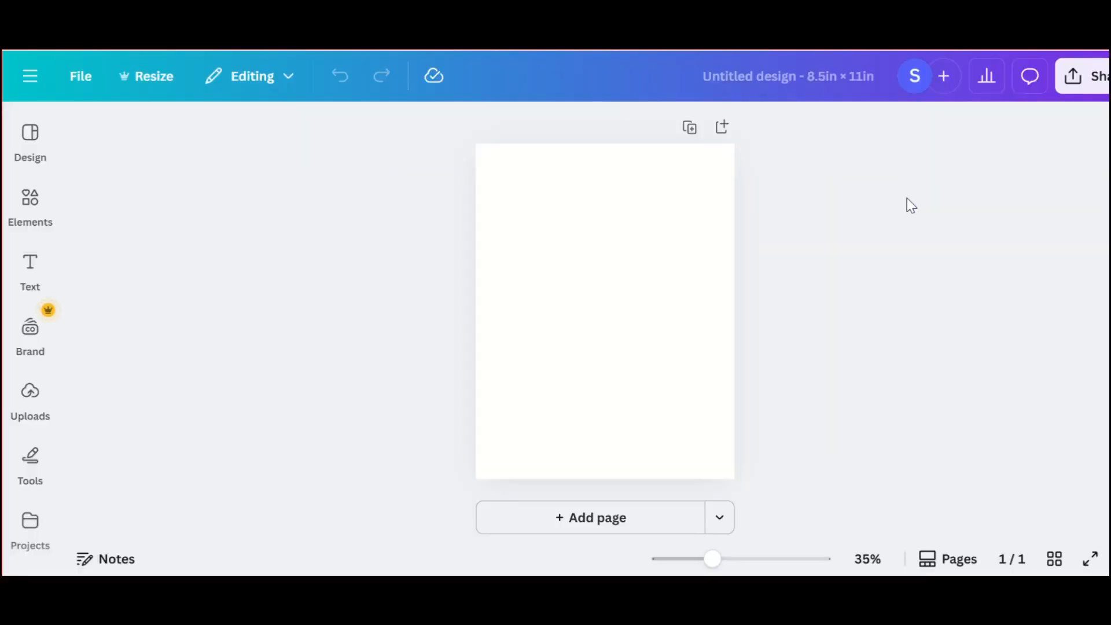
- Show the rulers and guides on the blank page
{"action": "left_click", "coordinate": [681, 230]}
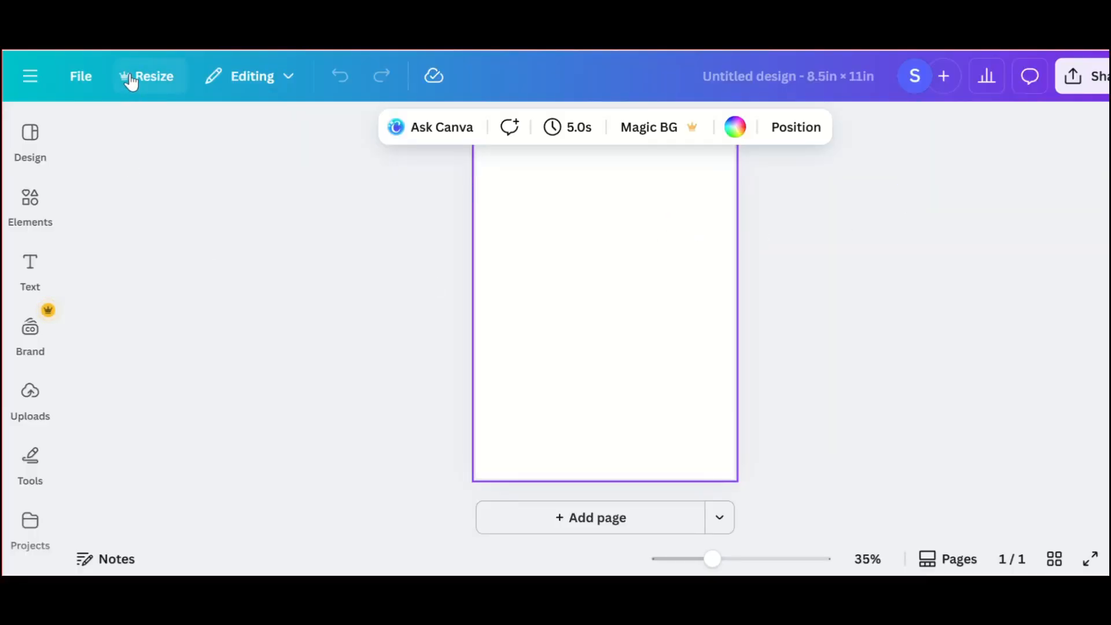
{"action": "left_click", "coordinate": [81, 81]}
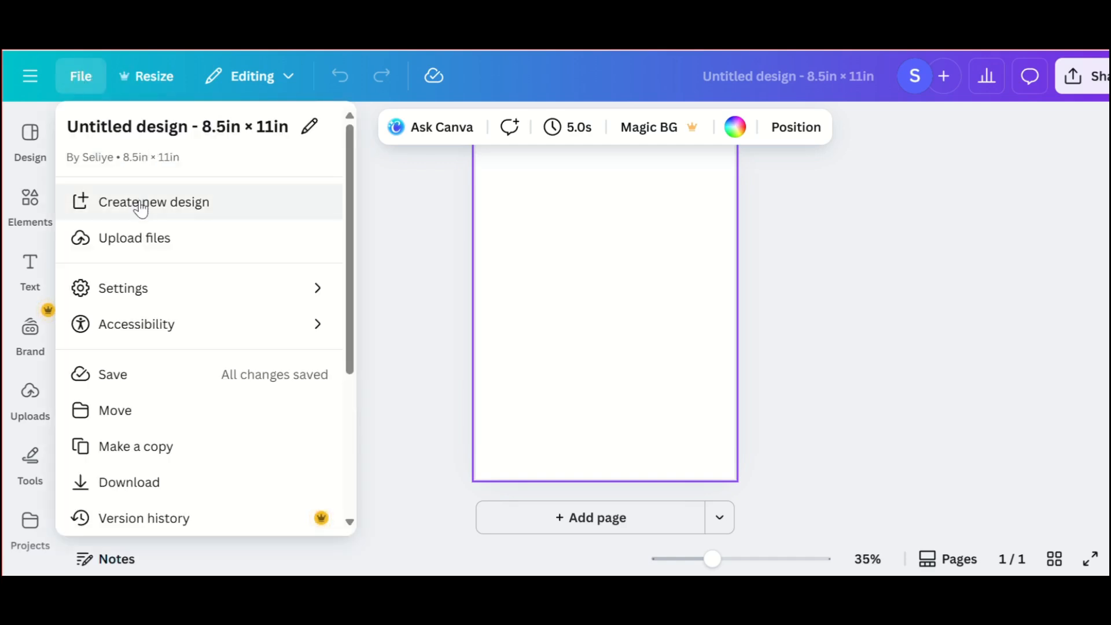
{"action": "left_click", "coordinate": [116, 294]}
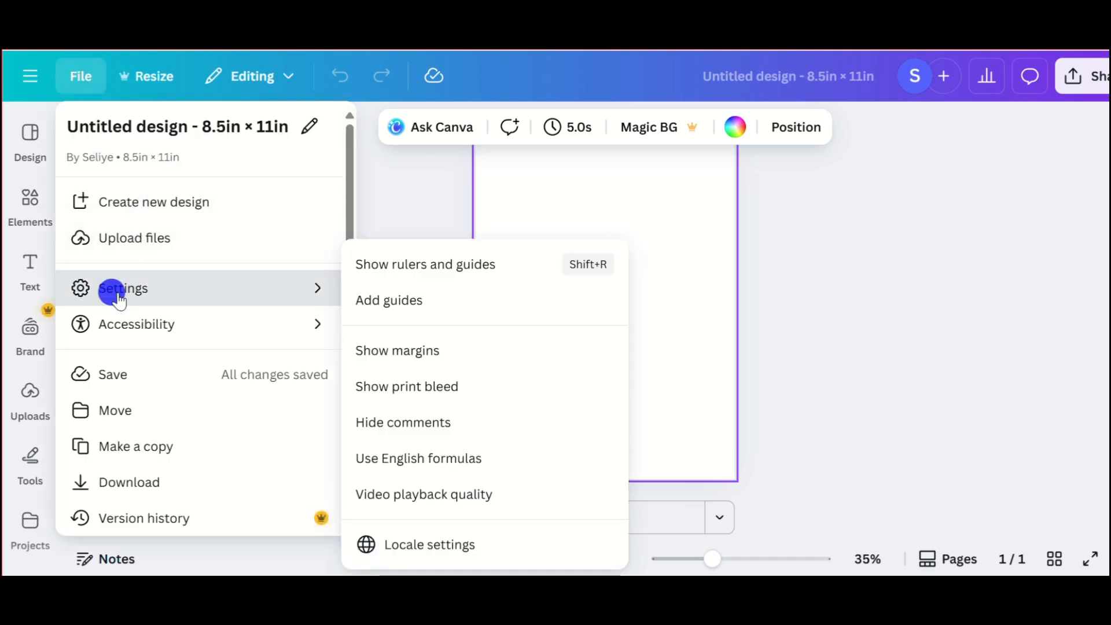
{"action": "left_click", "coordinate": [401, 264]}
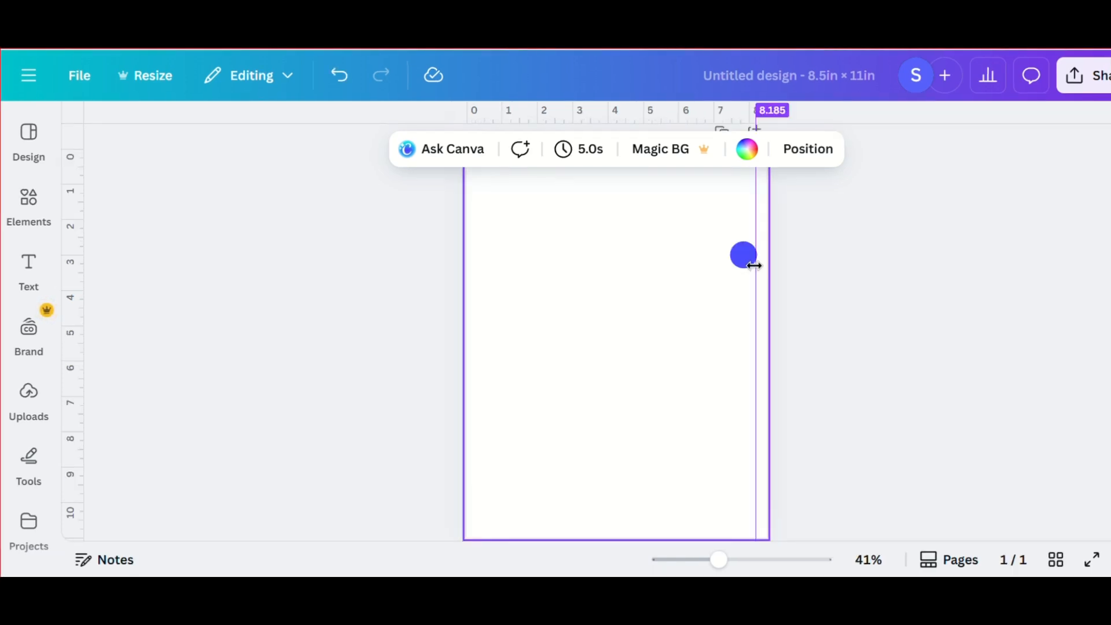
- Position the vertical guide at about 8 in, close to the page's right edge
{"action": "left_click_drag", "start_coordinate": [755, 265], "coordinate": [749, 266]}
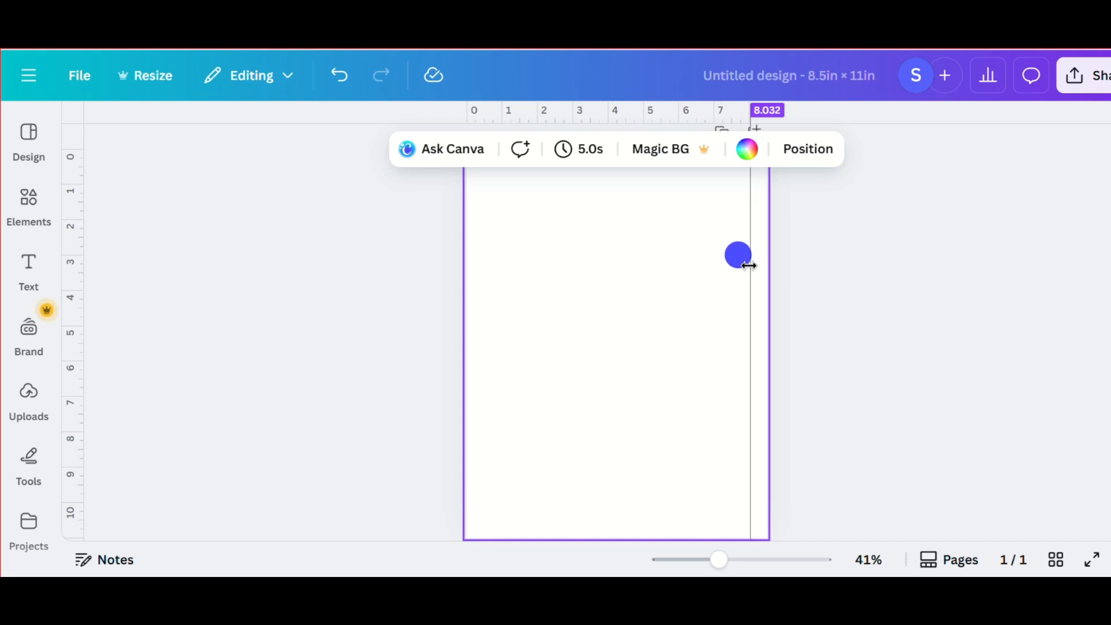
{"action": "left_click", "coordinate": [834, 318]}
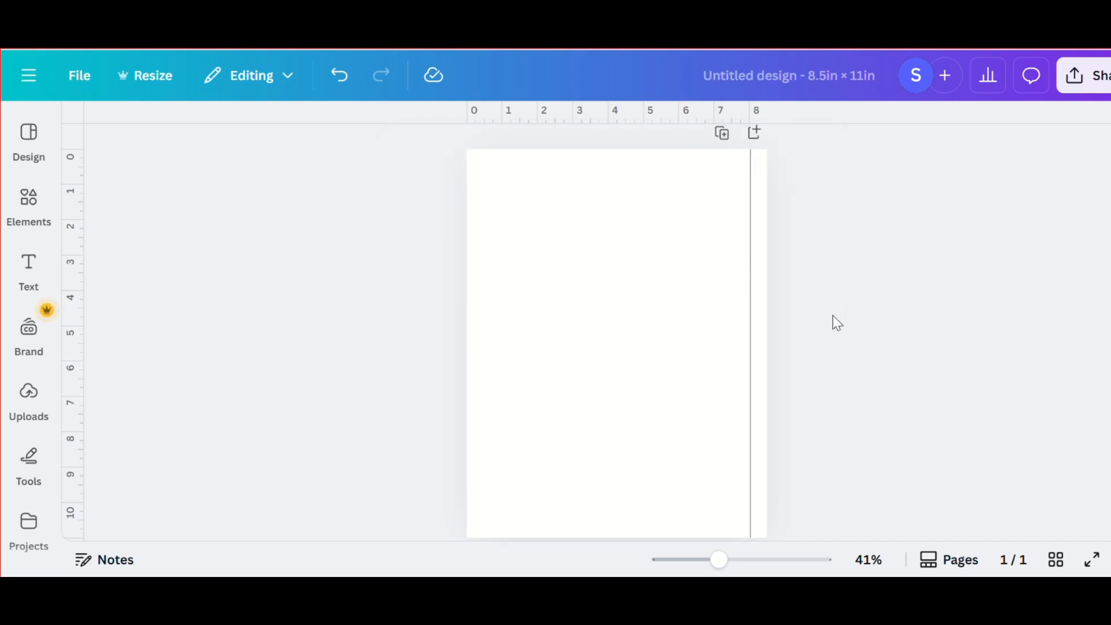
{"action": "scroll", "coordinate": [834, 318], "scroll_direction": "up", "scroll_amount": 3}
{"action": "scroll", "coordinate": [833, 322], "scroll_direction": "up", "scroll_amount": 2}
{"action": "left_click", "coordinate": [687, 305]}
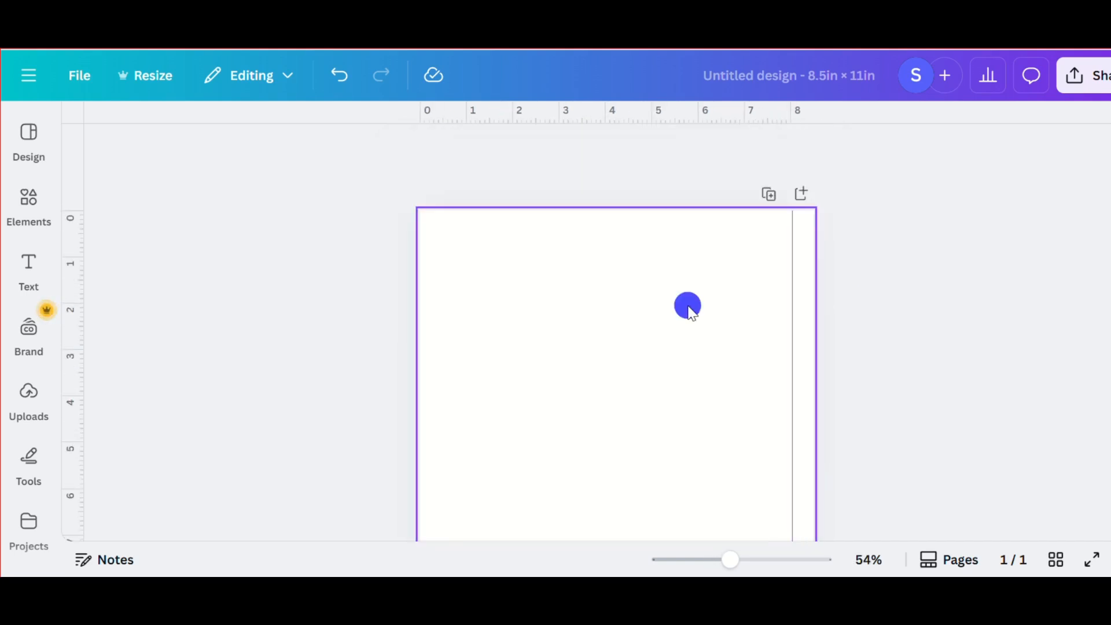
{"action": "scroll", "coordinate": [688, 310], "scroll_direction": "up", "scroll_amount": 2}
{"action": "scroll", "coordinate": [865, 292], "scroll_direction": "up", "scroll_amount": 1}
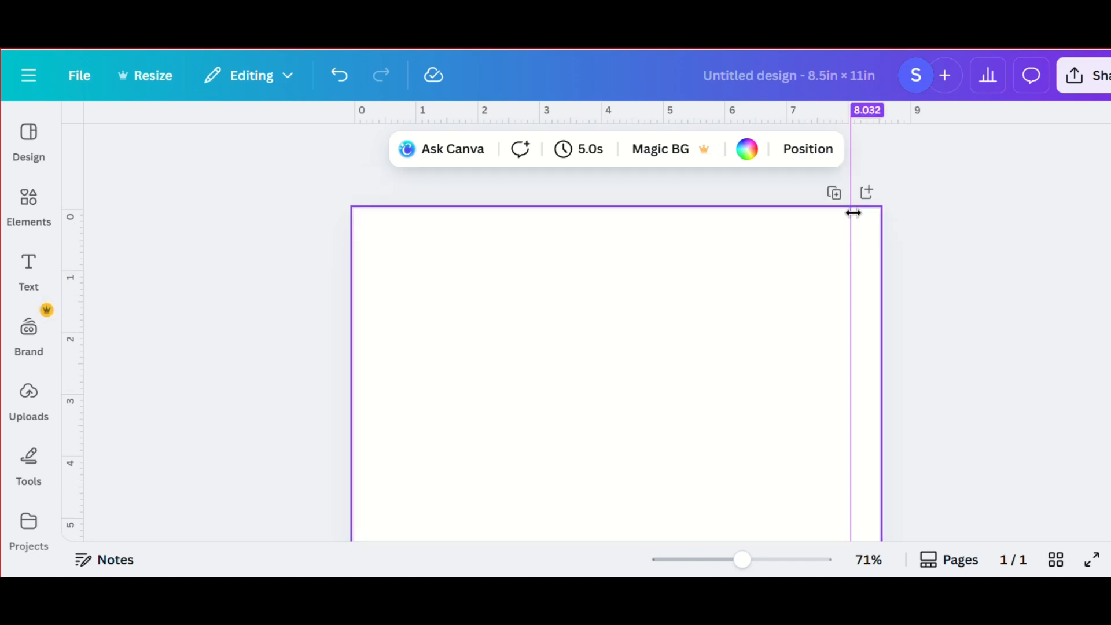
{"action": "left_click_drag", "start_coordinate": [849, 213], "coordinate": [851, 213]}
{"action": "left_click_drag", "start_coordinate": [851, 214], "coordinate": [850, 213]}
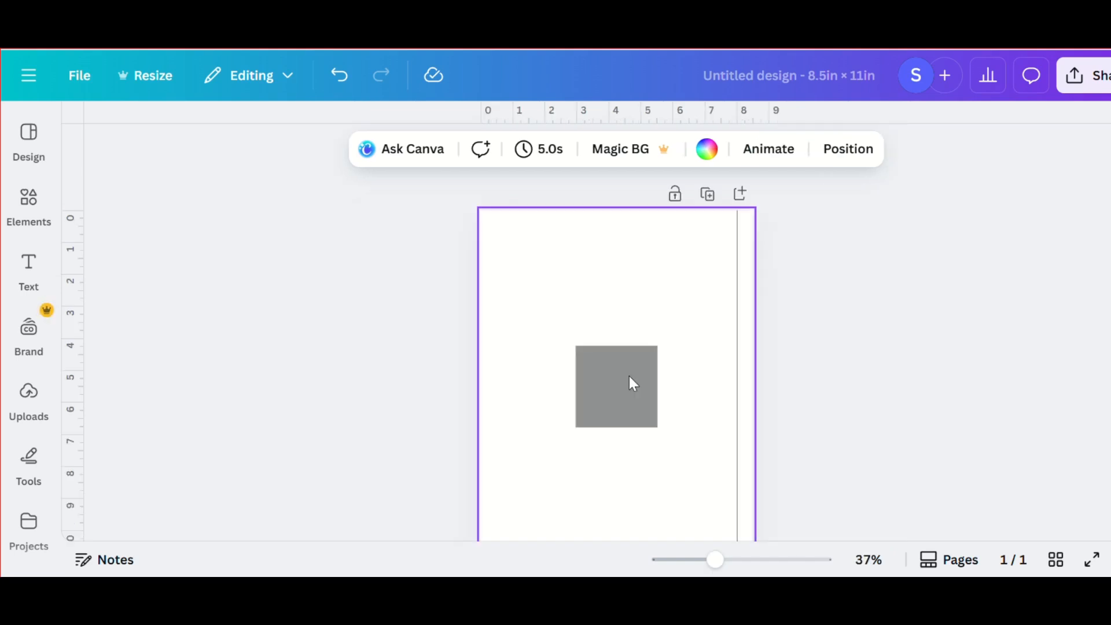
- Move the grey square to the page's top-right corner and narrow it to fit between the guide and the page edge
{"action": "scroll", "coordinate": [630, 376], "scroll_direction": "up", "scroll_amount": 3}
{"action": "left_click", "coordinate": [630, 377]}
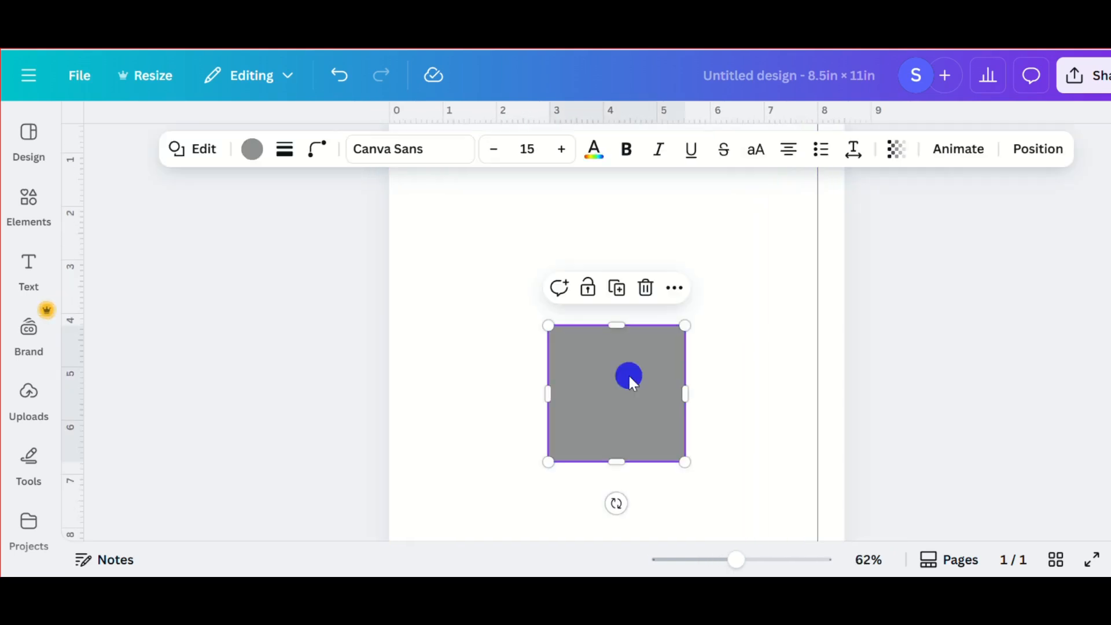
{"action": "left_click_drag", "start_coordinate": [629, 379], "coordinate": [752, 257]}
{"action": "scroll", "coordinate": [752, 256], "scroll_direction": "up", "scroll_amount": 3}
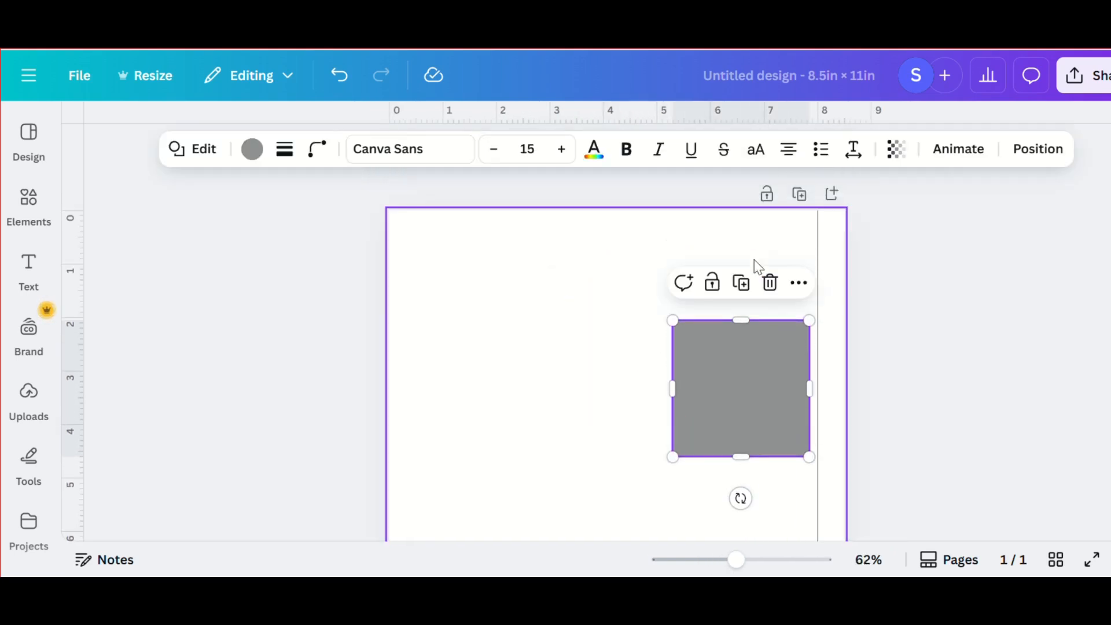
{"action": "left_click_drag", "start_coordinate": [751, 416], "coordinate": [780, 304]}
{"action": "left_click_drag", "start_coordinate": [709, 280], "coordinate": [824, 287]}
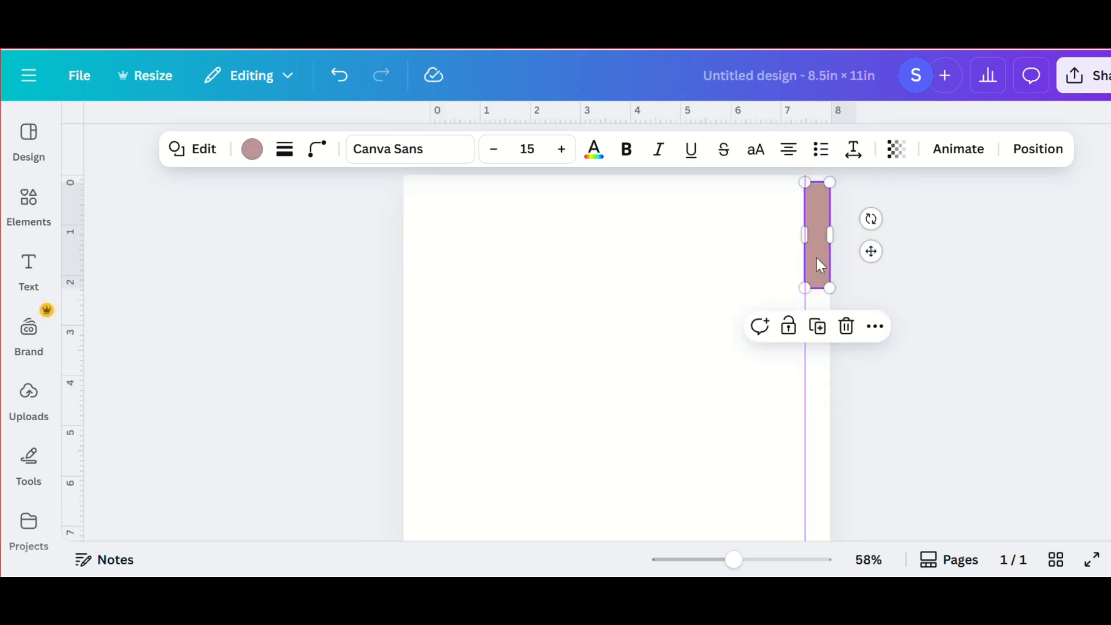
{"action": "left_click", "coordinate": [846, 287]}
- Duplicate the dusty pink tab down the strip beside the guide to make a column of four tabs
{"action": "left_click", "coordinate": [819, 268]}
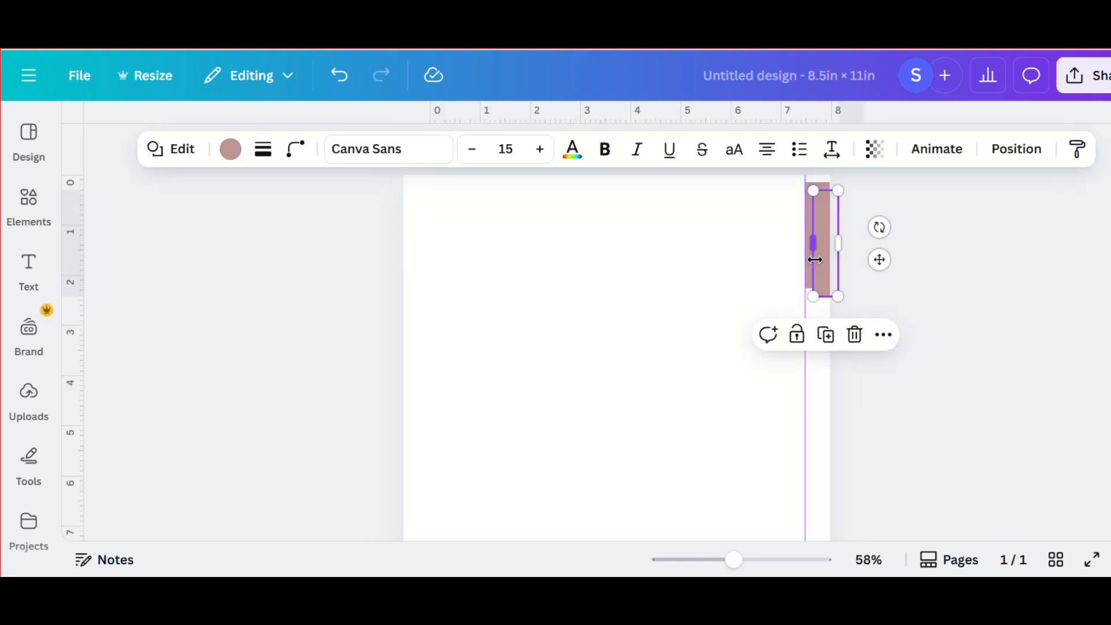
{"action": "left_click_drag", "start_coordinate": [819, 267], "coordinate": [823, 380]}
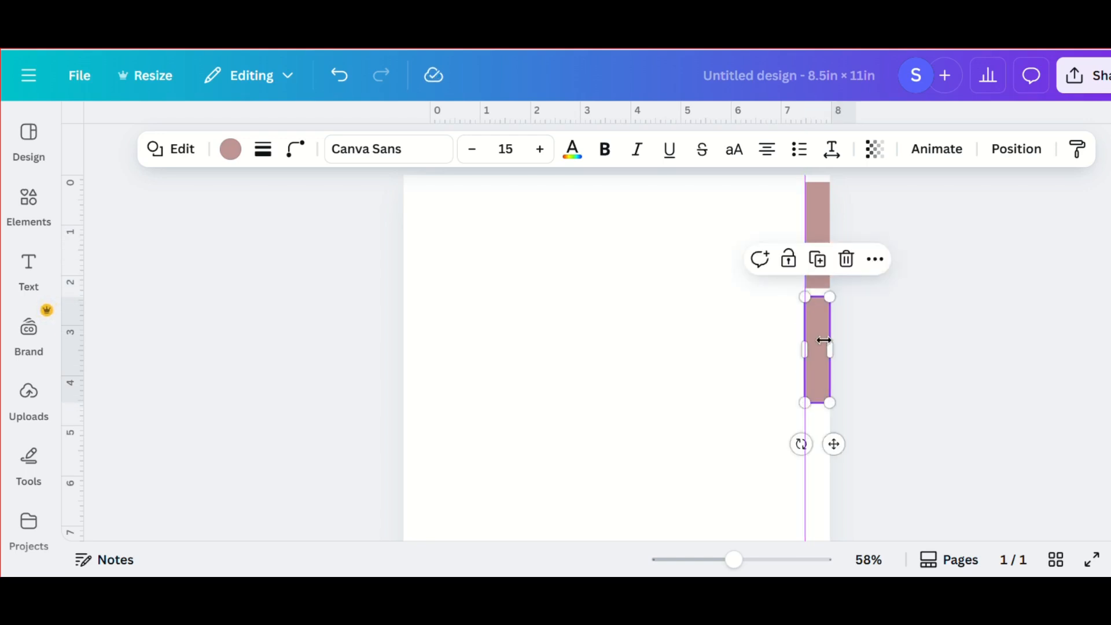
{"action": "left_click", "coordinate": [819, 261]}
{"action": "scroll", "coordinate": [824, 266], "scroll_direction": "down", "scroll_amount": 4}
{"action": "scroll", "coordinate": [824, 266], "scroll_direction": "up", "scroll_amount": 4}
{"action": "left_click", "coordinate": [817, 373]}
{"action": "scroll", "coordinate": [816, 359], "scroll_direction": "down", "scroll_amount": 4}
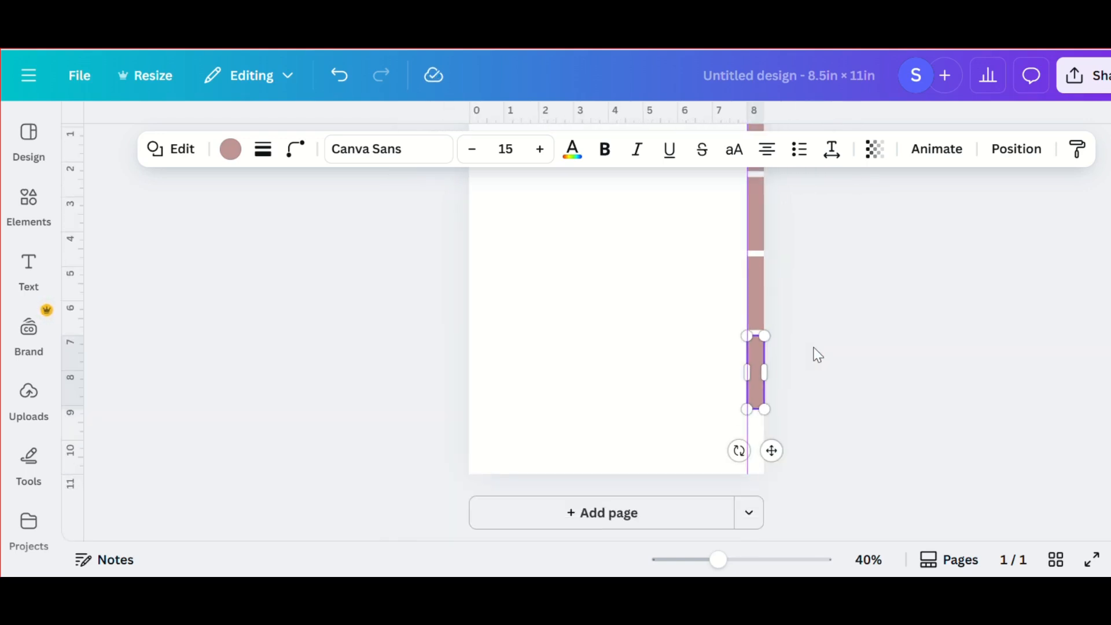
- Close the gaps between the stacked tabs and add a fifth duplicate at the foot of the column
{"action": "scroll", "coordinate": [761, 391], "scroll_direction": "up", "scroll_amount": 3}
{"action": "left_click", "coordinate": [760, 293]}
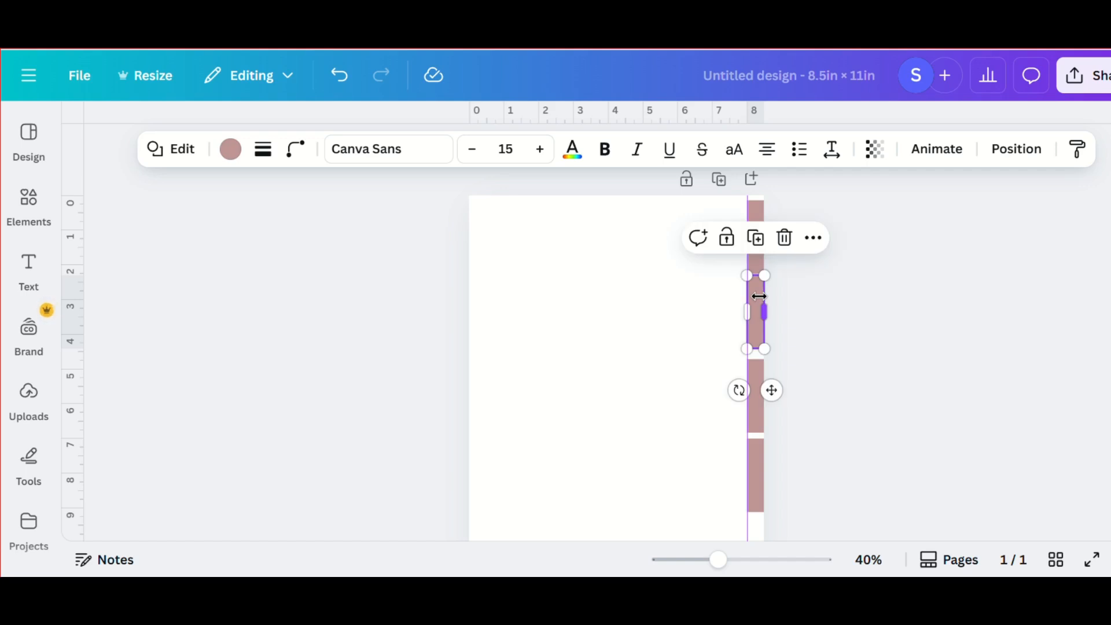
{"action": "left_click_drag", "start_coordinate": [759, 295], "coordinate": [759, 386]}
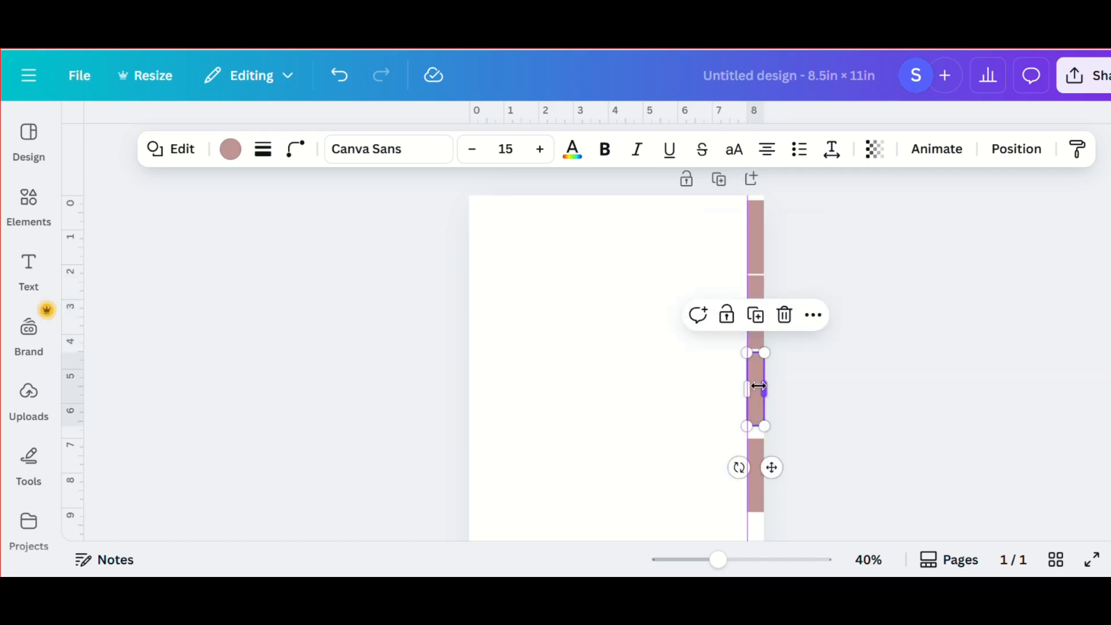
{"action": "left_click", "coordinate": [756, 462]}
{"action": "scroll", "coordinate": [757, 405], "scroll_direction": "down", "scroll_amount": 2}
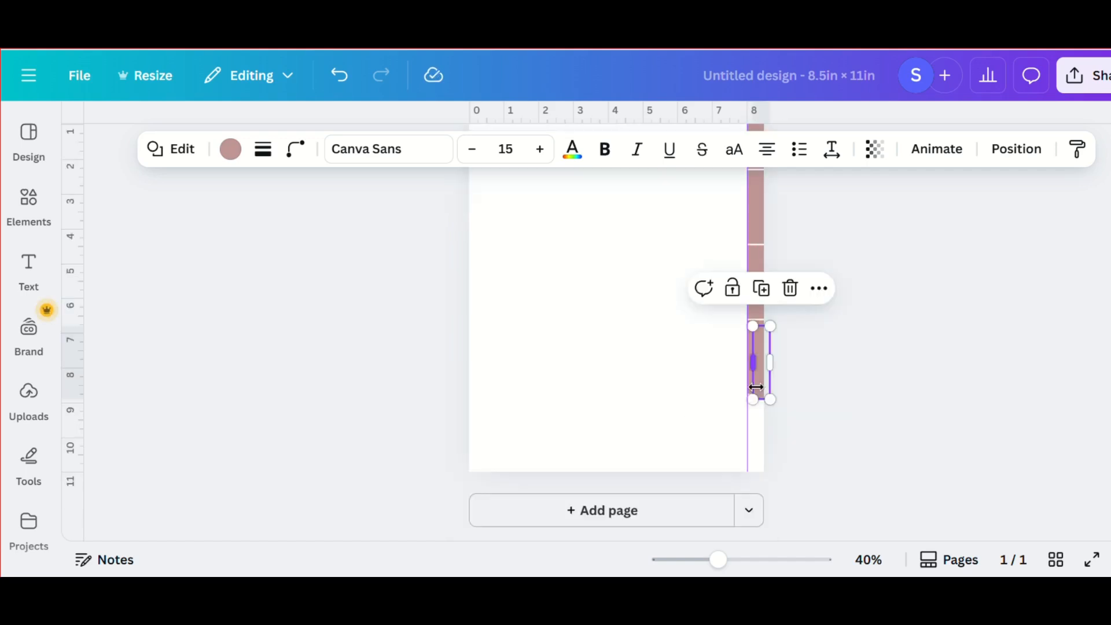
{"action": "left_click_drag", "start_coordinate": [760, 373], "coordinate": [759, 446]}
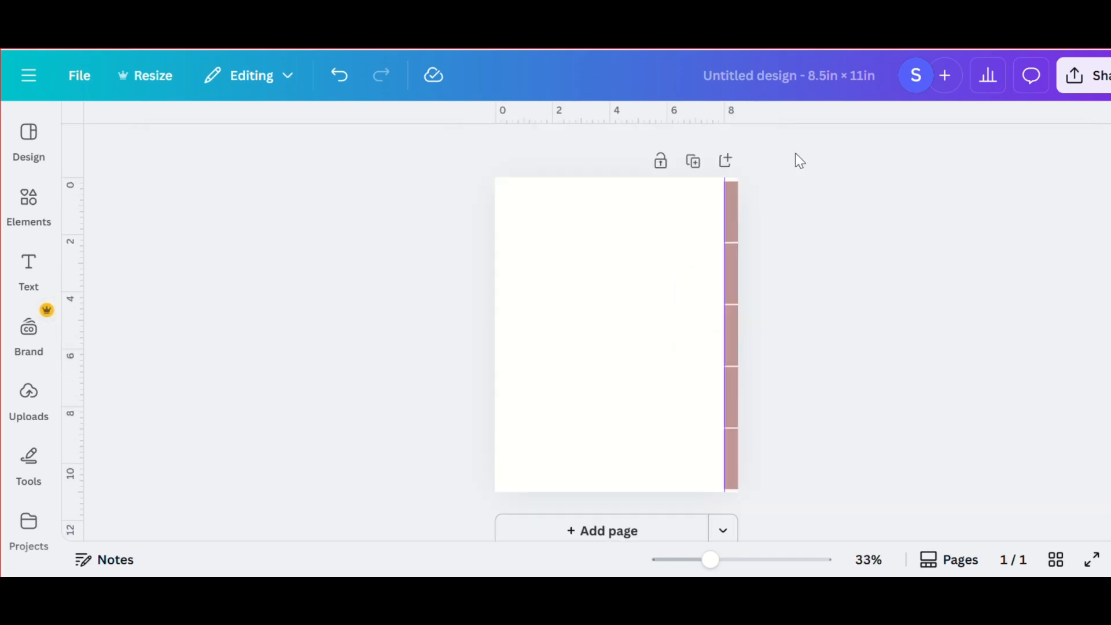
- Select all five tabs together and slightly adjust their common size from the upper corner
{"action": "left_click_drag", "start_coordinate": [759, 172], "coordinate": [721, 492]}
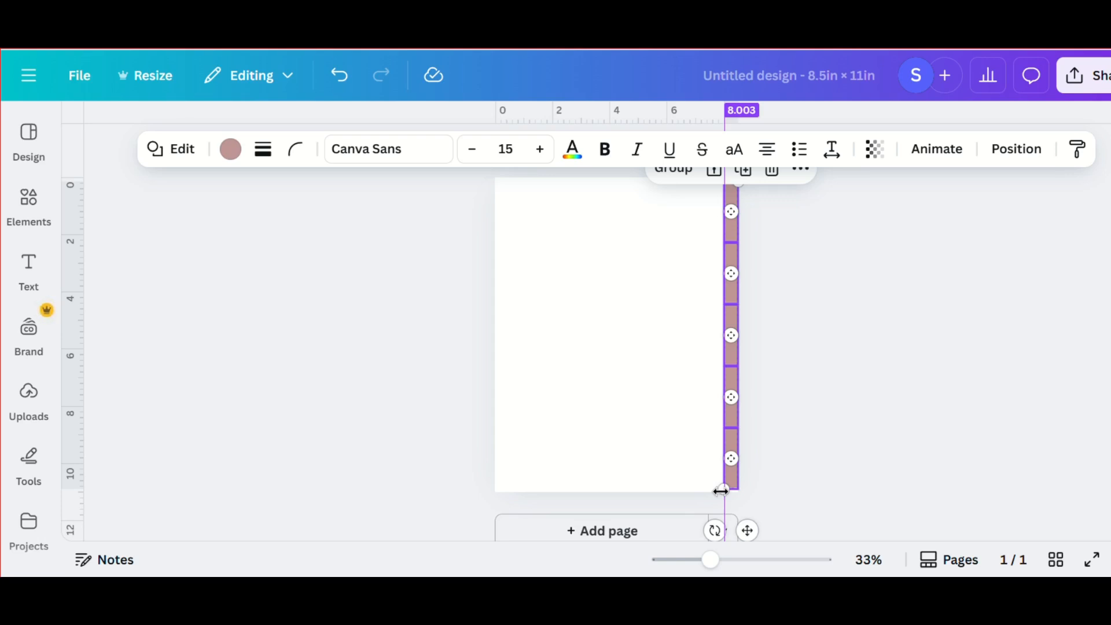
{"action": "scroll", "coordinate": [720, 492], "scroll_direction": "down", "scroll_amount": 2}
{"action": "scroll", "coordinate": [712, 319], "scroll_direction": "up", "scroll_amount": 2}
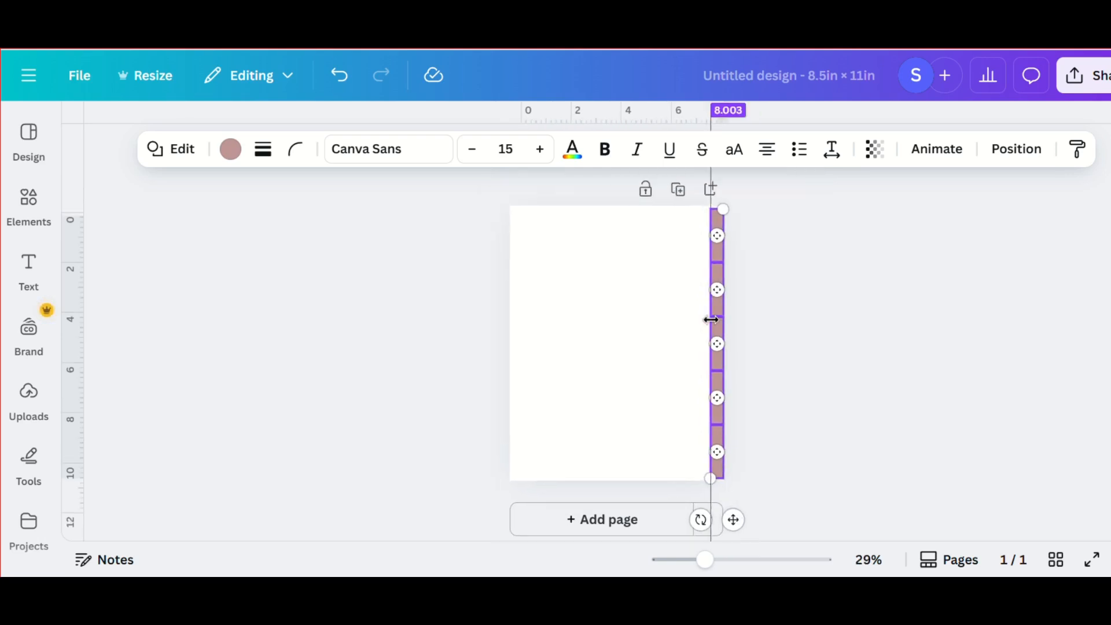
{"action": "left_click", "coordinate": [725, 495]}
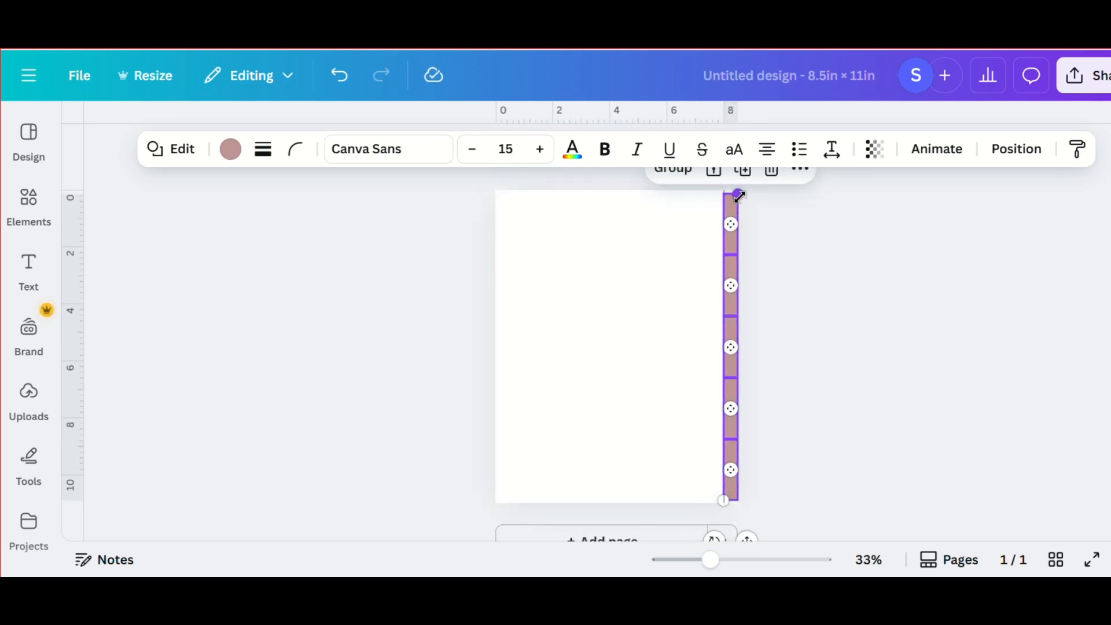
{"action": "left_click_drag", "start_coordinate": [738, 195], "coordinate": [741, 206]}
{"action": "left_click", "coordinate": [770, 216]}
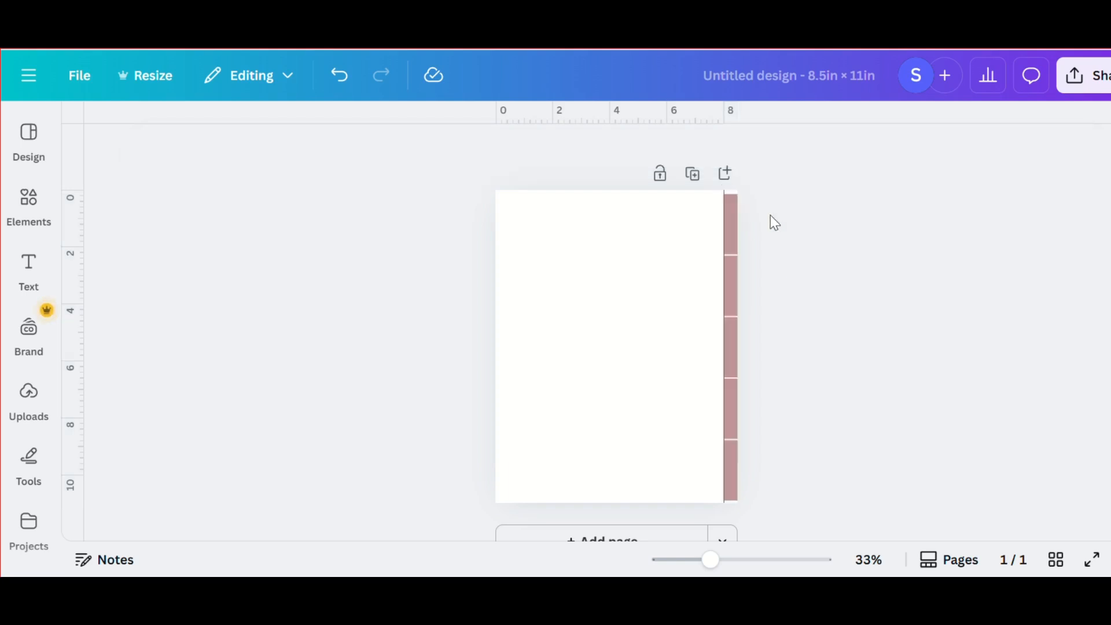
- Search the elements for "rectangle shadows" and limit the results to graphics
{"action": "left_click", "coordinate": [624, 292]}
{"action": "left_click", "coordinate": [28, 202]}
{"action": "left_click", "coordinate": [151, 127]}
{"action": "type", "text": "recta"}
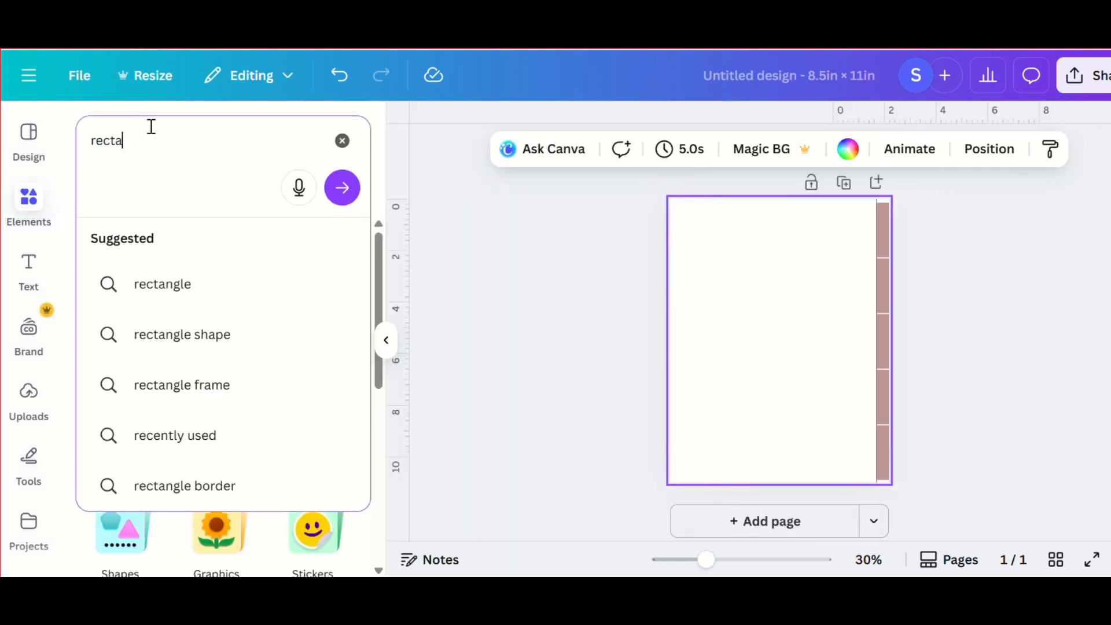
{"action": "type", "text": "ngle shadows"}
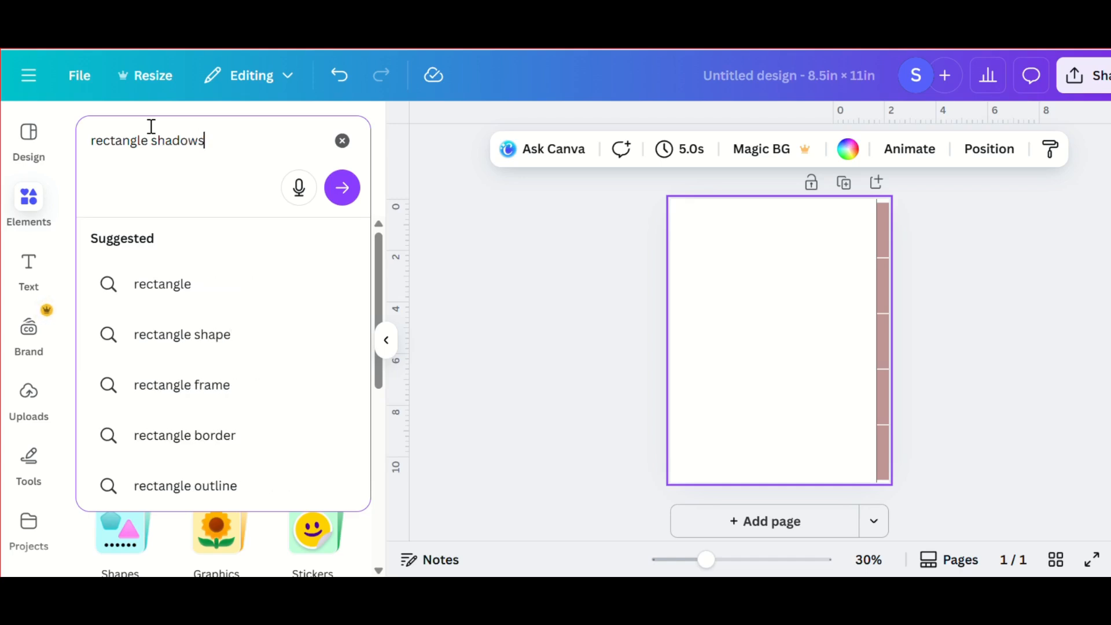
{"action": "key", "text": "Return"}
{"action": "left_click", "coordinate": [137, 243]}
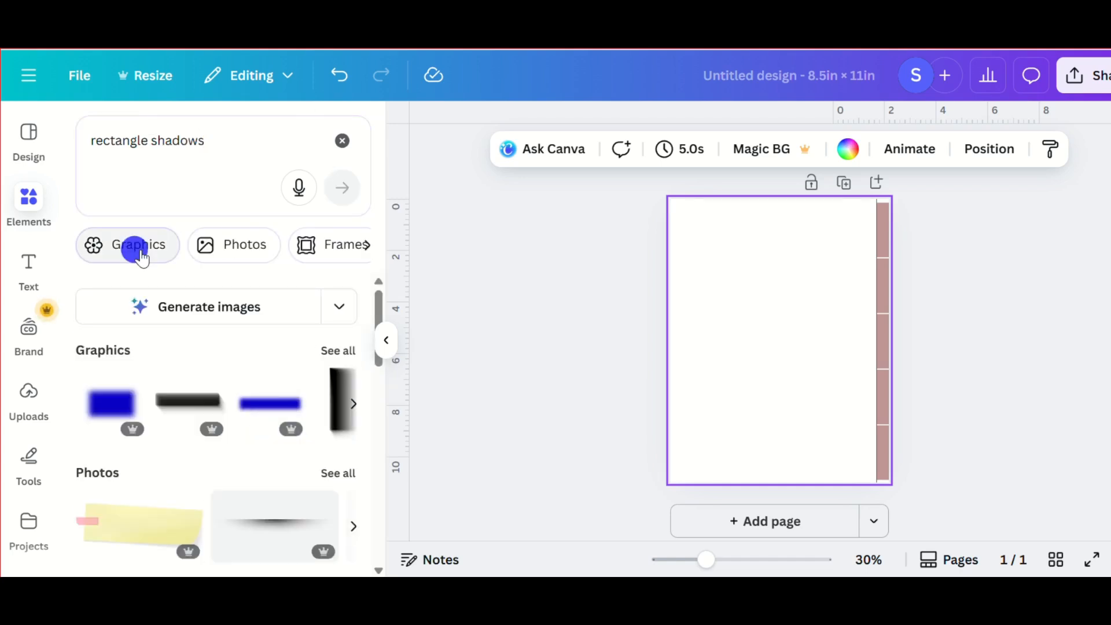
- Insert the upright white rectangle graphic with a dark drop shadow onto the page
{"action": "scroll", "coordinate": [356, 469], "scroll_direction": "down", "scroll_amount": 3}
{"action": "scroll", "coordinate": [356, 469], "scroll_direction": "down", "scroll_amount": 2}
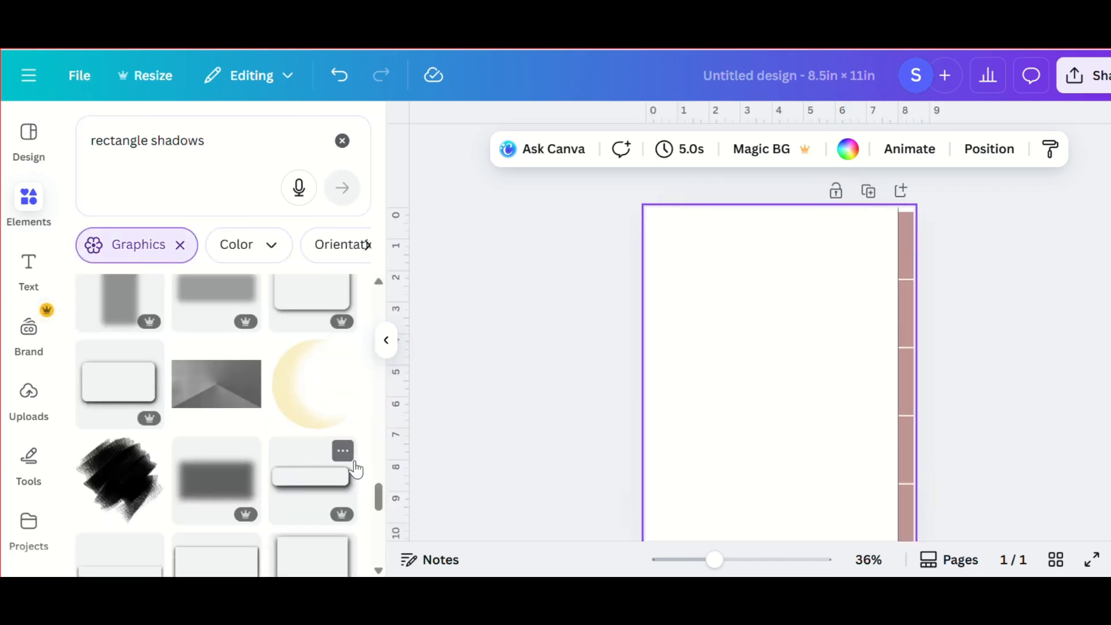
{"action": "scroll", "coordinate": [356, 468], "scroll_direction": "down", "scroll_amount": 2}
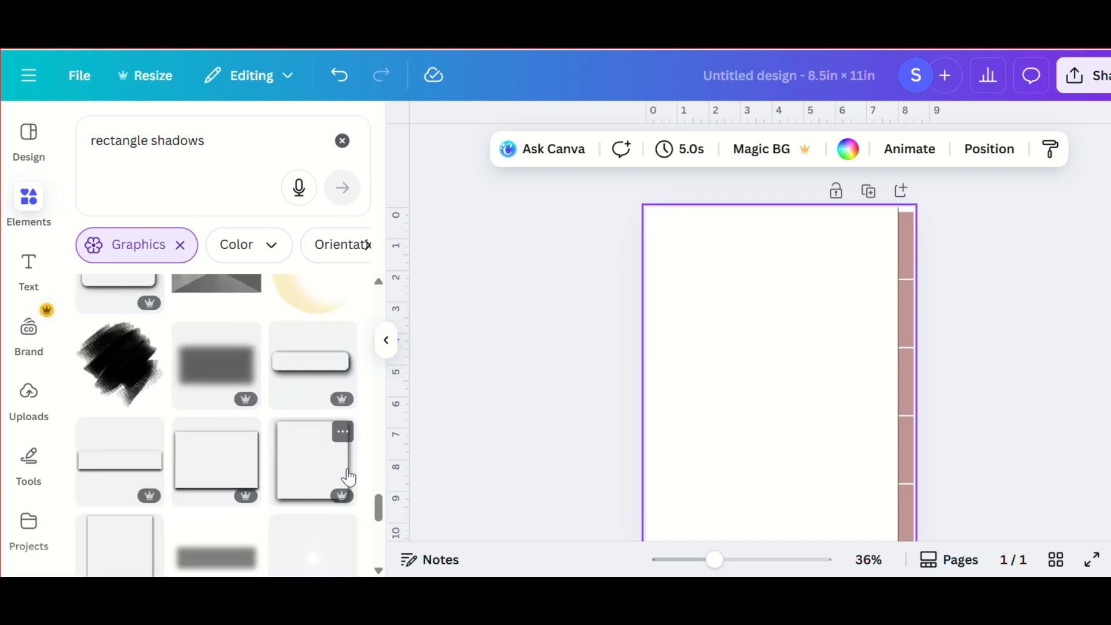
{"action": "left_click", "coordinate": [318, 484]}
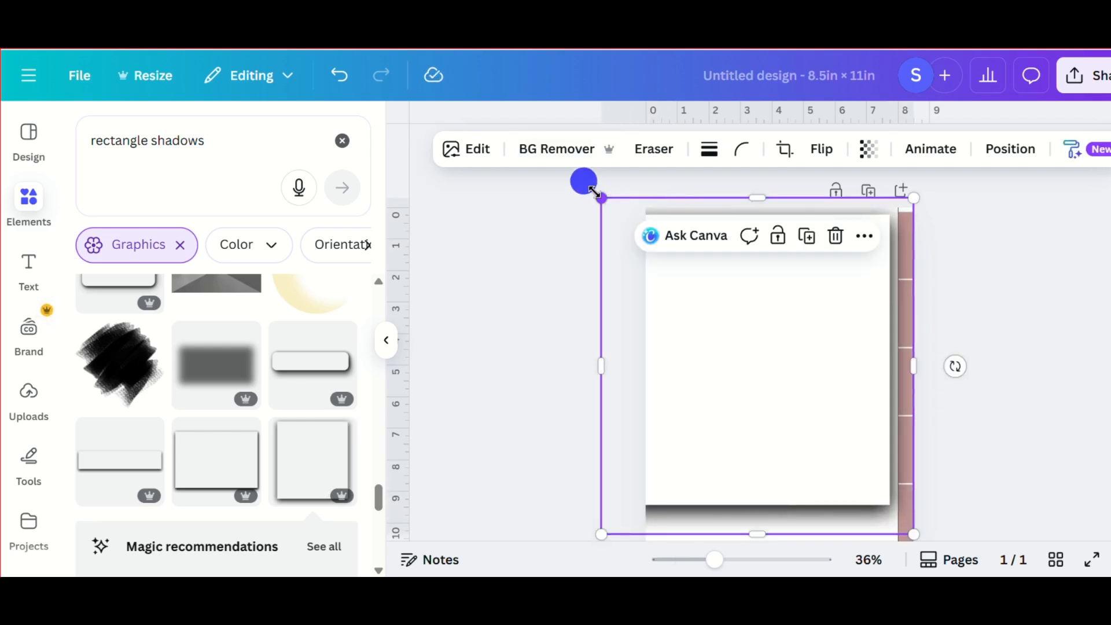
- Lower the opacity of the shadowed rectangle so its shadow beside the tabs is softer
{"action": "left_click", "coordinate": [868, 149]}
{"action": "left_click_drag", "start_coordinate": [919, 223], "coordinate": [839, 227]}
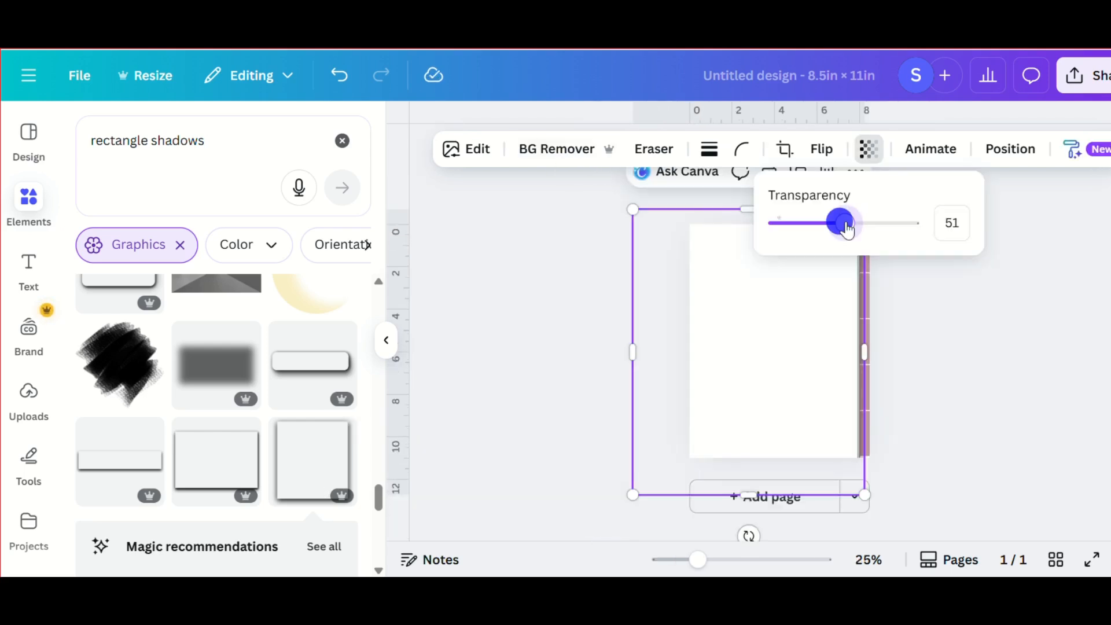
{"action": "left_click", "coordinate": [965, 278]}
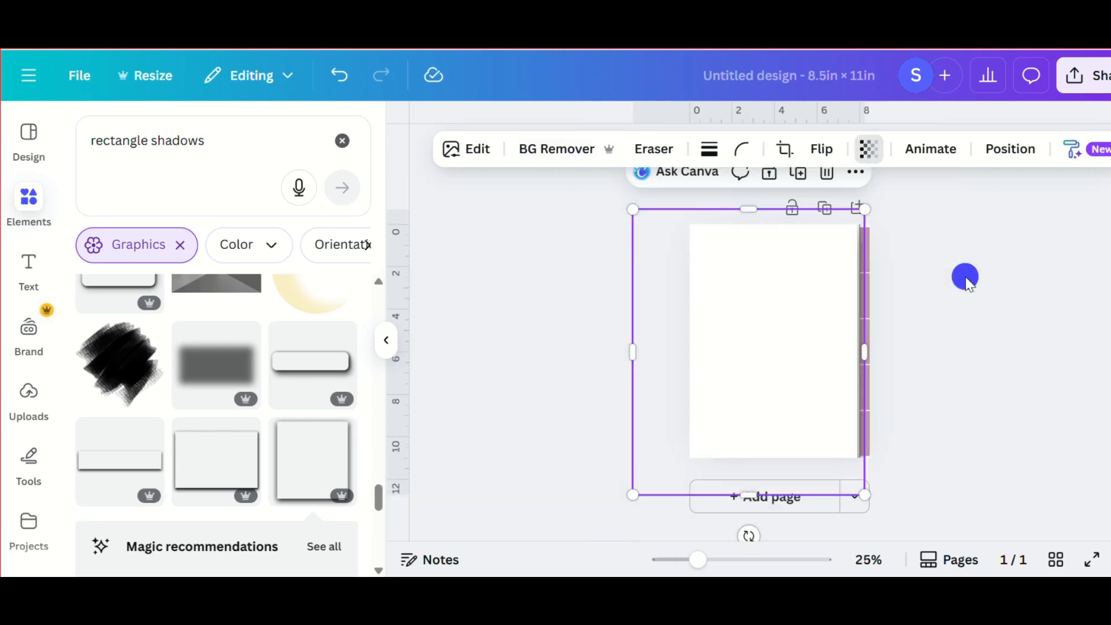
- Add a text box reading "1" and rotate it sideways onto the first tab
{"action": "left_click", "coordinate": [966, 277]}
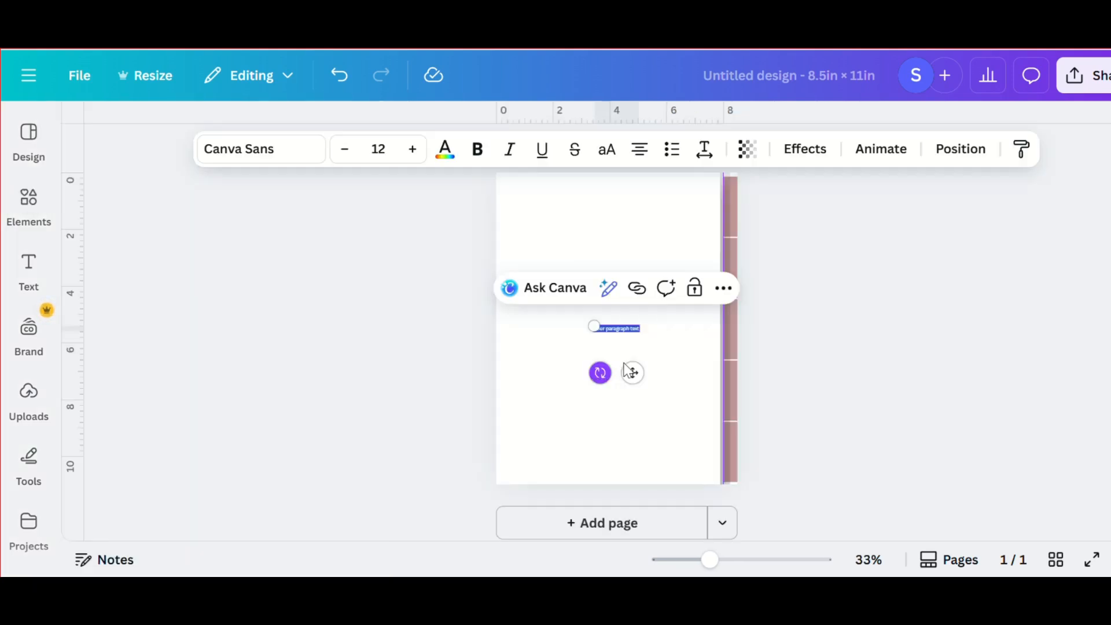
{"action": "key", "text": "BackSpace"}
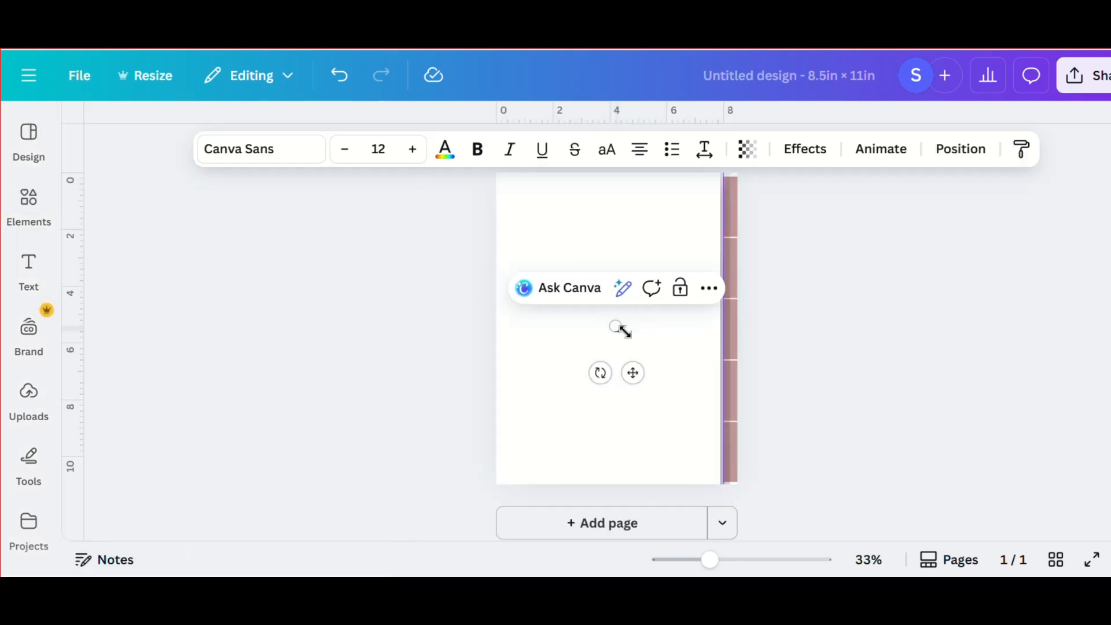
{"action": "left_click_drag", "start_coordinate": [599, 376], "coordinate": [715, 248]}
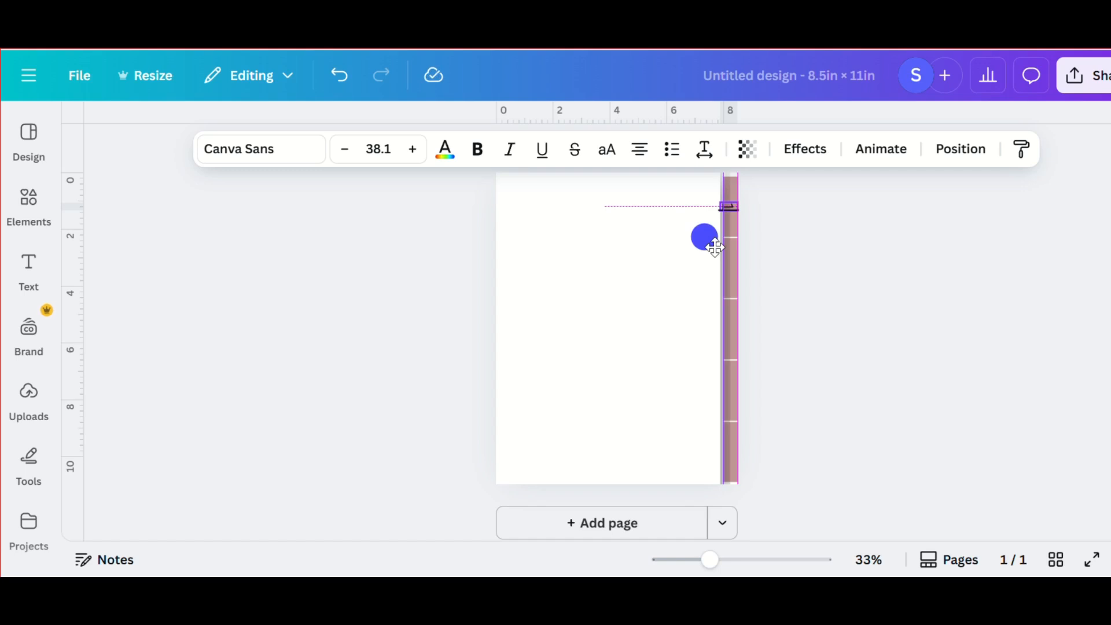
- Reduce the font size of the "1" to 29.1 so it fits within the tab's width
{"action": "left_click", "coordinate": [343, 150]}
{"action": "left_click", "coordinate": [342, 150]}
{"action": "left_click", "coordinate": [343, 150]}
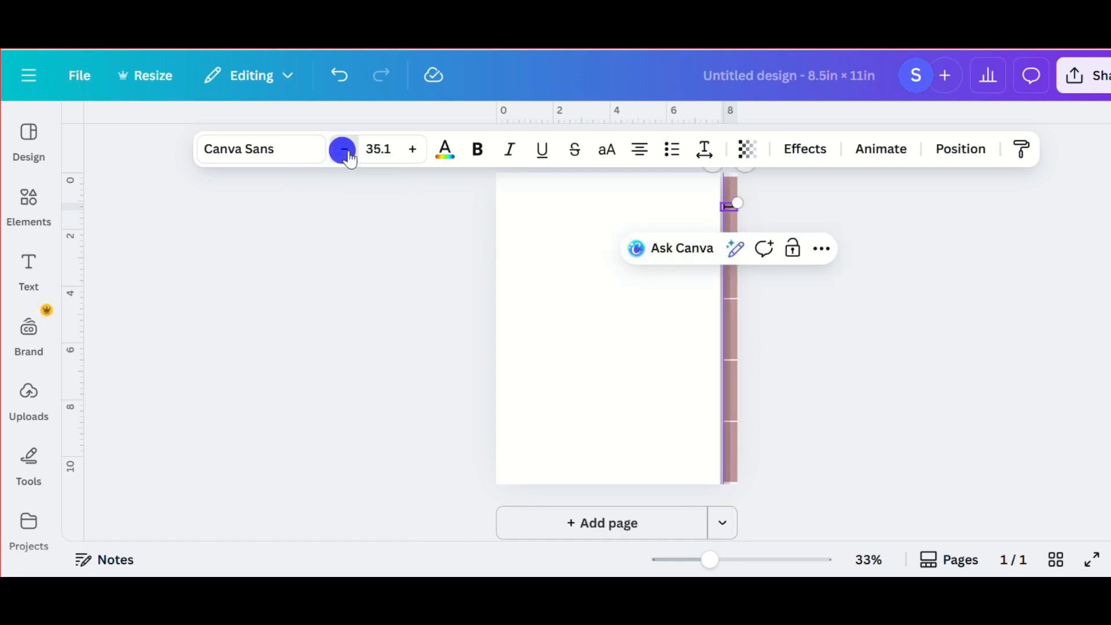
{"action": "left_click", "coordinate": [344, 150]}
{"action": "left_click", "coordinate": [345, 150]}
{"action": "left_click", "coordinate": [344, 150]}
{"action": "left_click", "coordinate": [344, 150]}
{"action": "left_click", "coordinate": [345, 150]}
{"action": "left_click", "coordinate": [344, 150]}
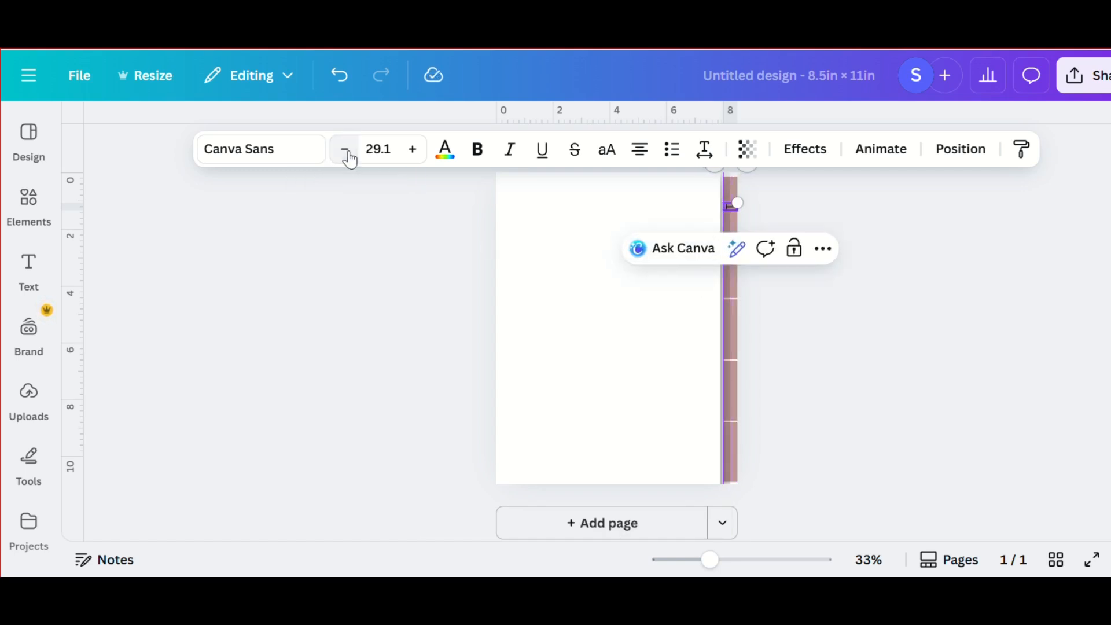
{"action": "scroll", "coordinate": [714, 262], "scroll_direction": "up", "scroll_amount": 5}
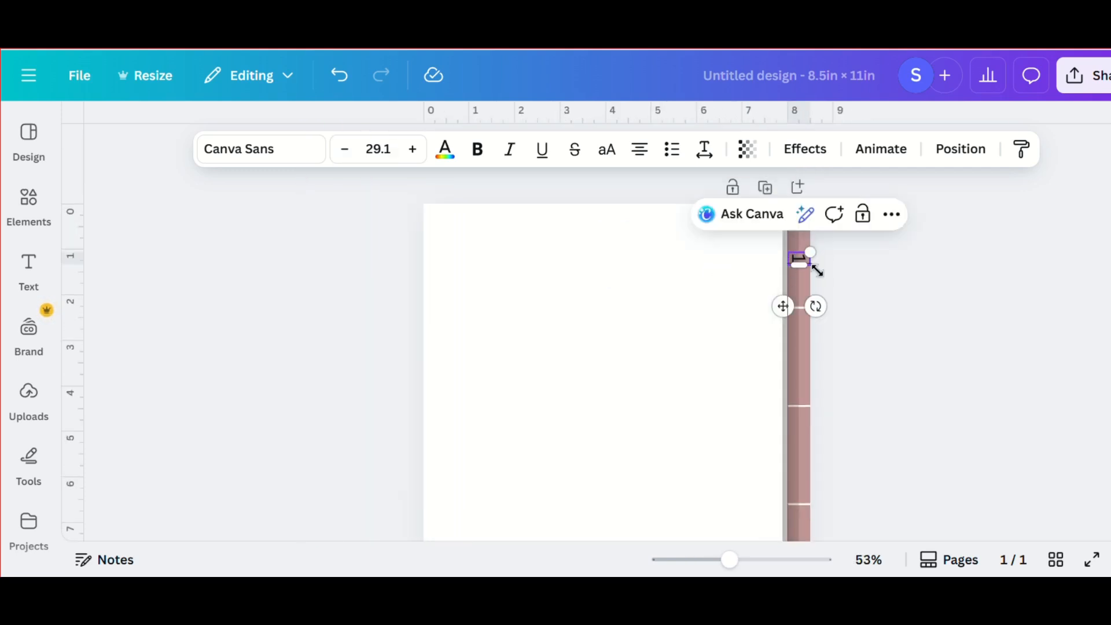
{"action": "left_click", "coordinate": [849, 269]}
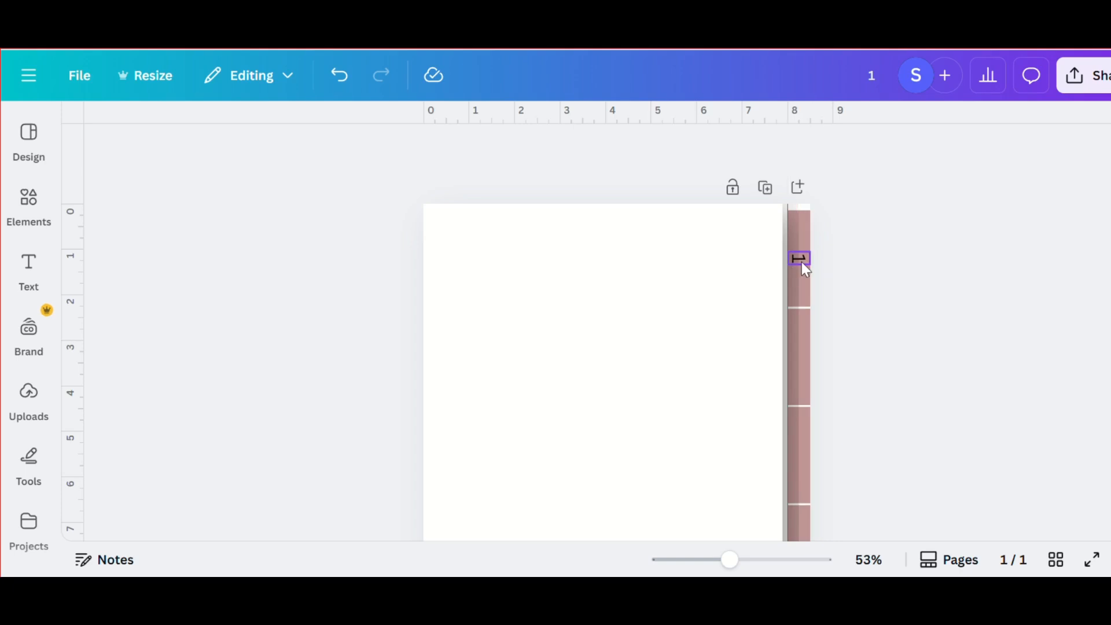
- Adjust the number's position on the first tab and place a copy of it centered on the second tab
{"action": "left_click", "coordinate": [803, 261]}
{"action": "left_click", "coordinate": [803, 260]}
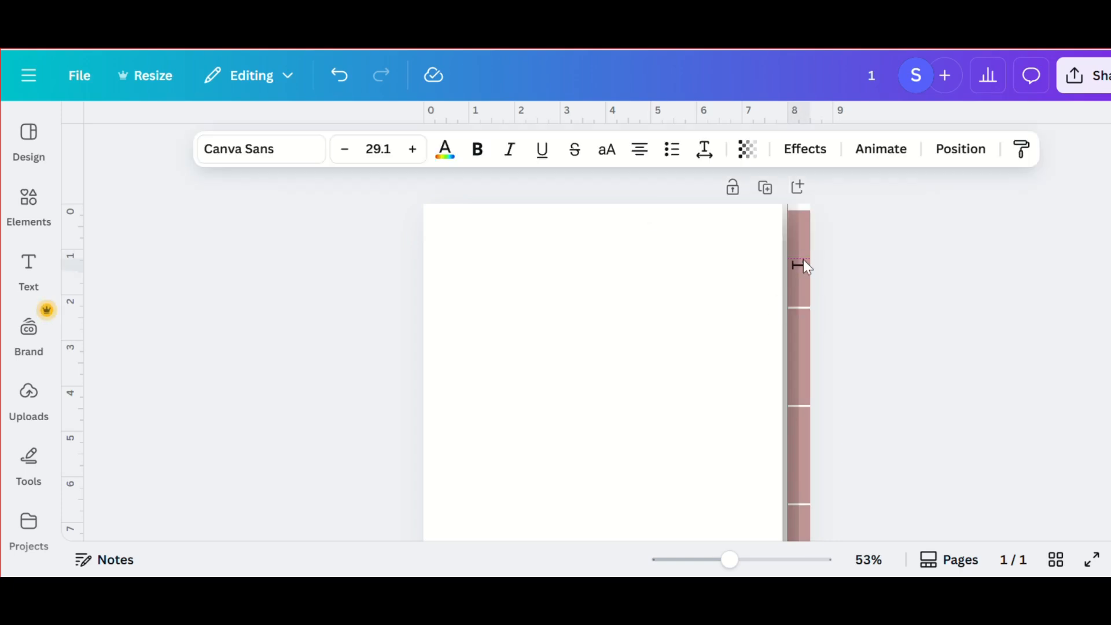
{"action": "scroll", "coordinate": [803, 265], "scroll_direction": "down", "scroll_amount": 2}
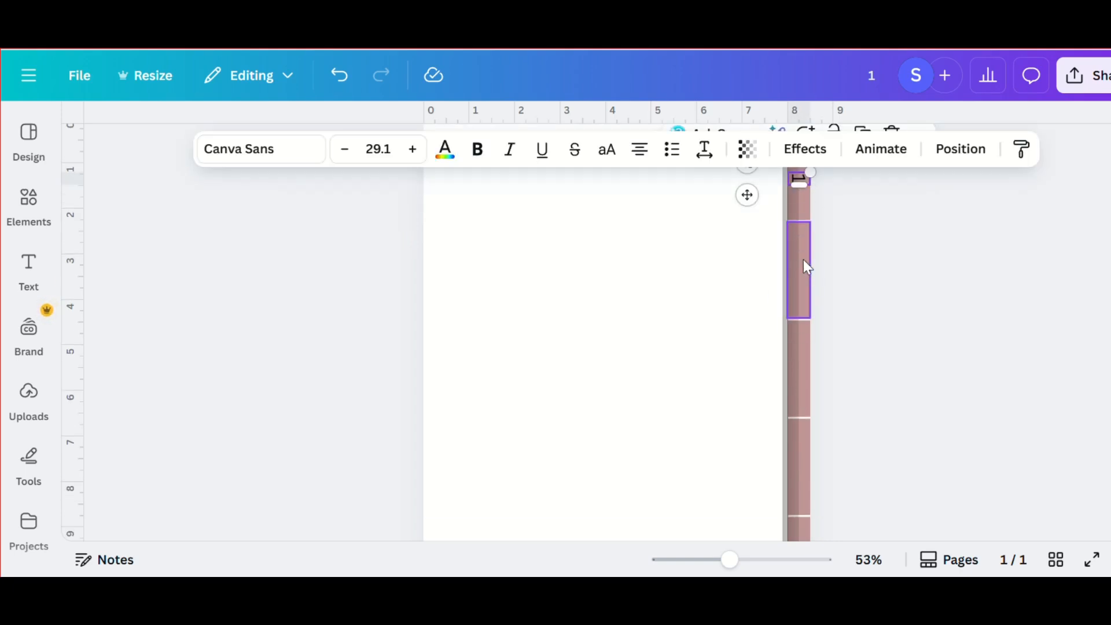
{"action": "scroll", "coordinate": [836, 261], "scroll_direction": "up", "scroll_amount": 2}
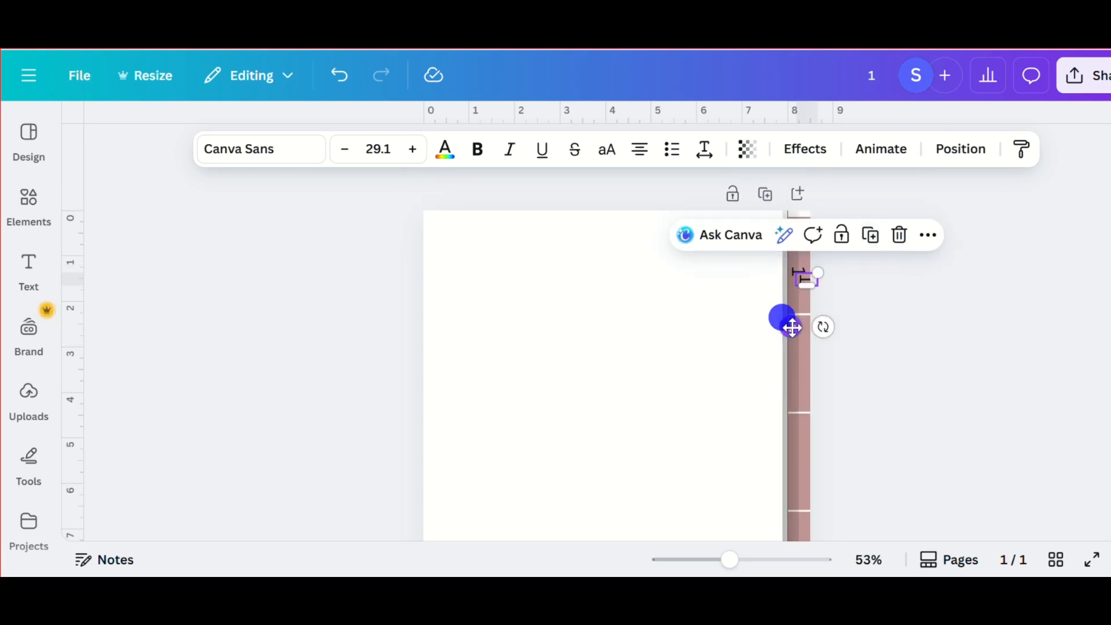
{"action": "left_click_drag", "start_coordinate": [791, 327], "coordinate": [784, 392]}
{"action": "scroll", "coordinate": [790, 355], "scroll_direction": "down", "scroll_amount": 2}
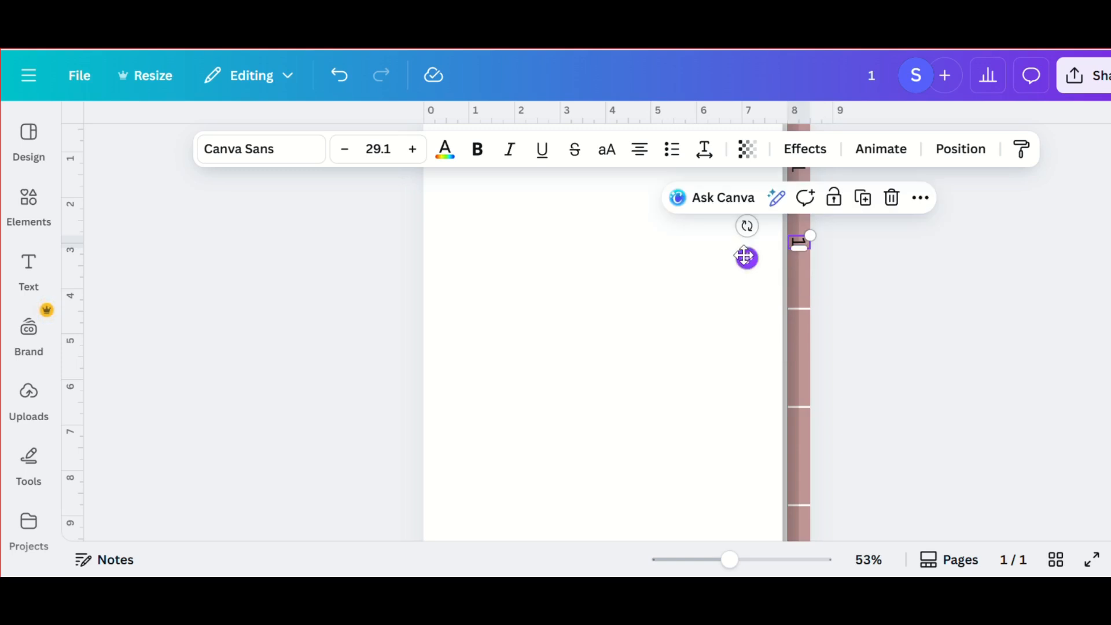
{"action": "left_click_drag", "start_coordinate": [746, 258], "coordinate": [744, 276]}
- Duplicate the "1" onto the third, fourth and fifth tabs at the same spacing
{"action": "left_click", "coordinate": [860, 216]}
{"action": "scroll", "coordinate": [862, 218], "scroll_direction": "down", "scroll_amount": 1}
{"action": "left_click", "coordinate": [861, 243]}
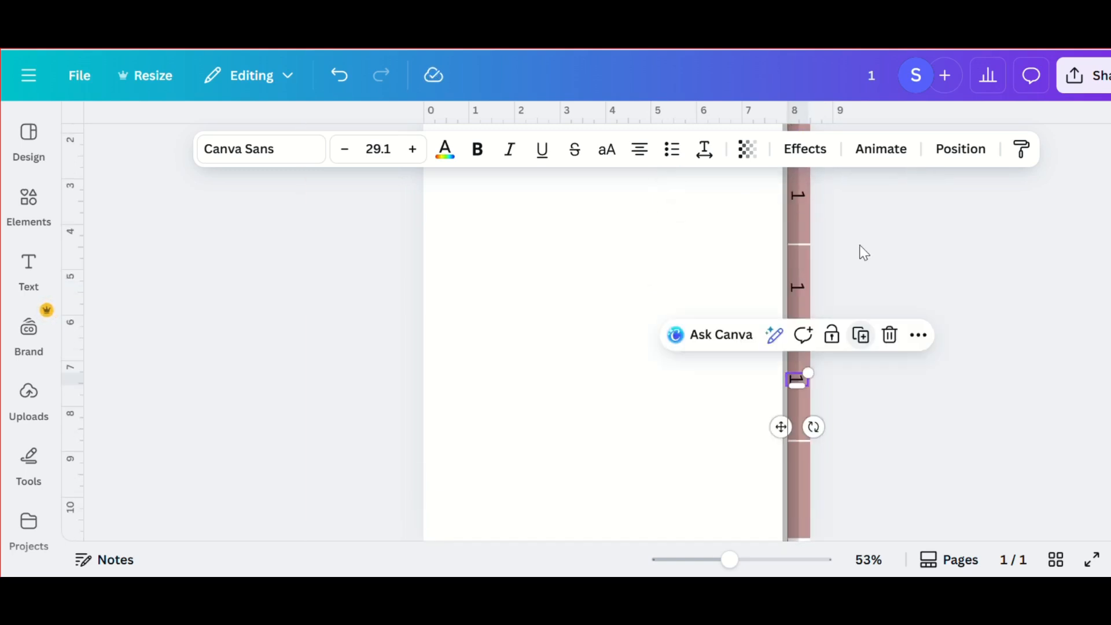
{"action": "left_click", "coordinate": [859, 339]}
{"action": "scroll", "coordinate": [784, 325], "scroll_direction": "down", "scroll_amount": 5}
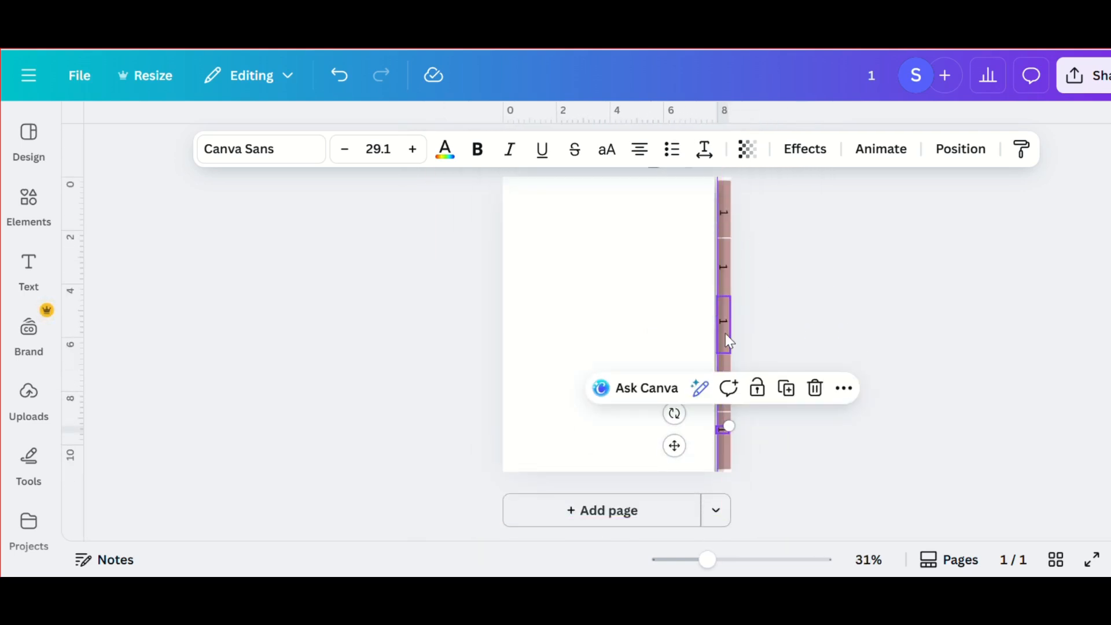
- Renumber the copied labels on the second to fifth tabs as 2, 3, 4 and 5
{"action": "left_click", "coordinate": [815, 326]}
{"action": "left_click", "coordinate": [725, 269]}
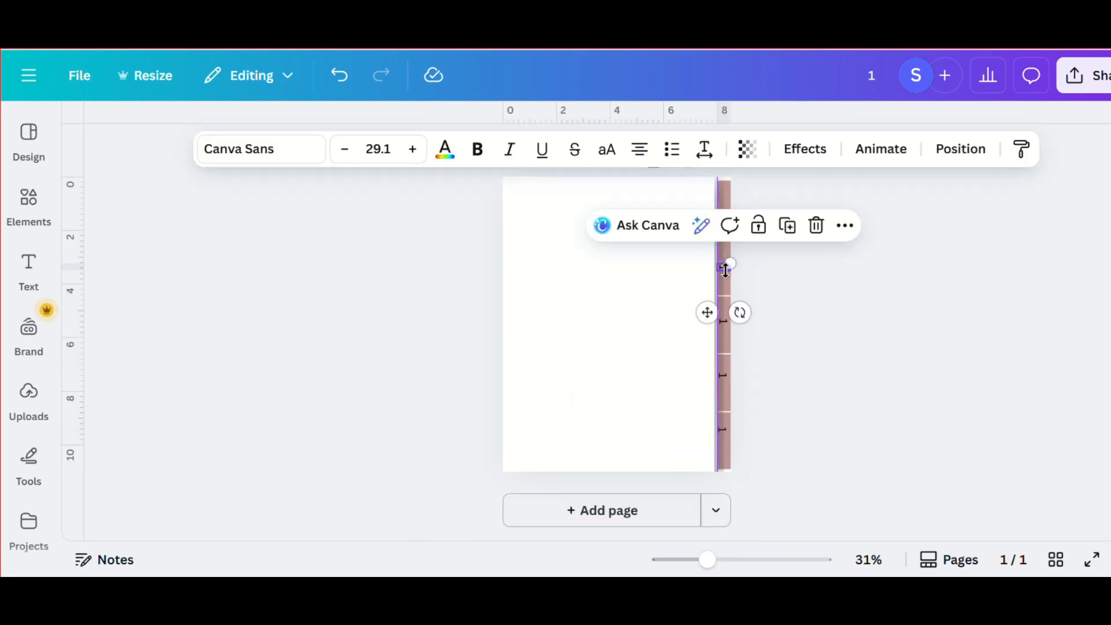
{"action": "left_click", "coordinate": [727, 270]}
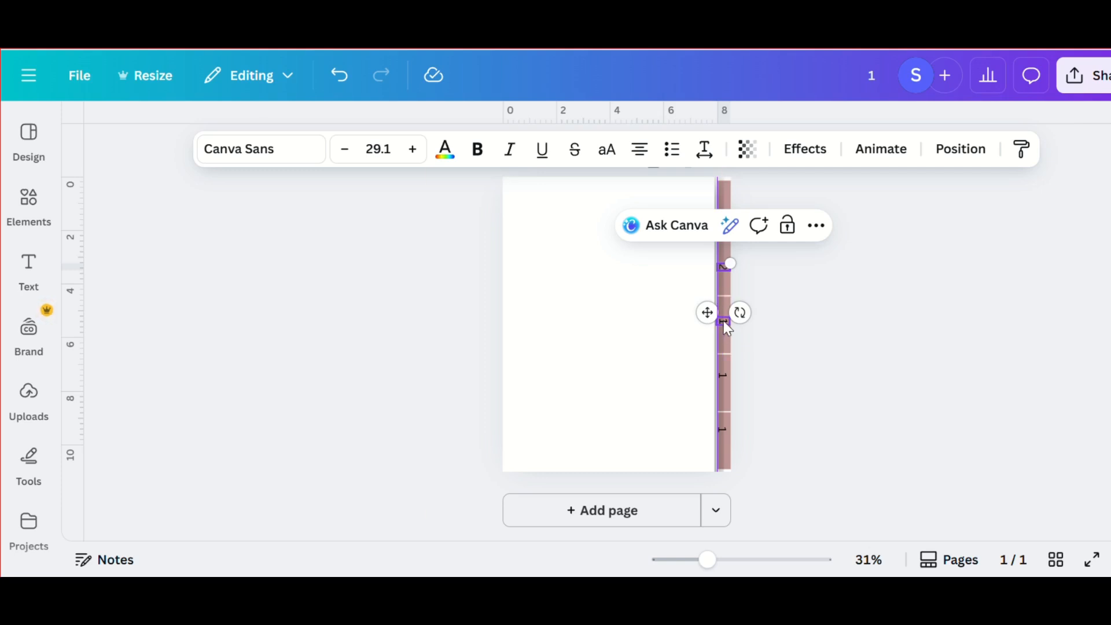
{"action": "double_click", "coordinate": [723, 321]}
{"action": "type", "text": "3"}
{"action": "double_click", "coordinate": [724, 376]}
{"action": "type", "text": "4"}
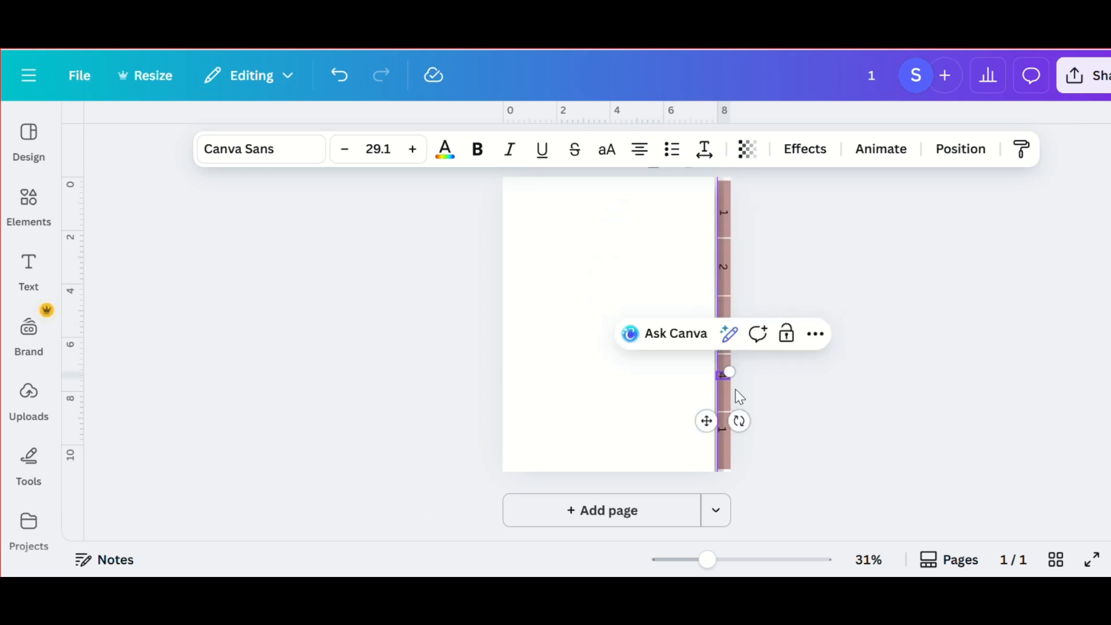
{"action": "left_click", "coordinate": [724, 427]}
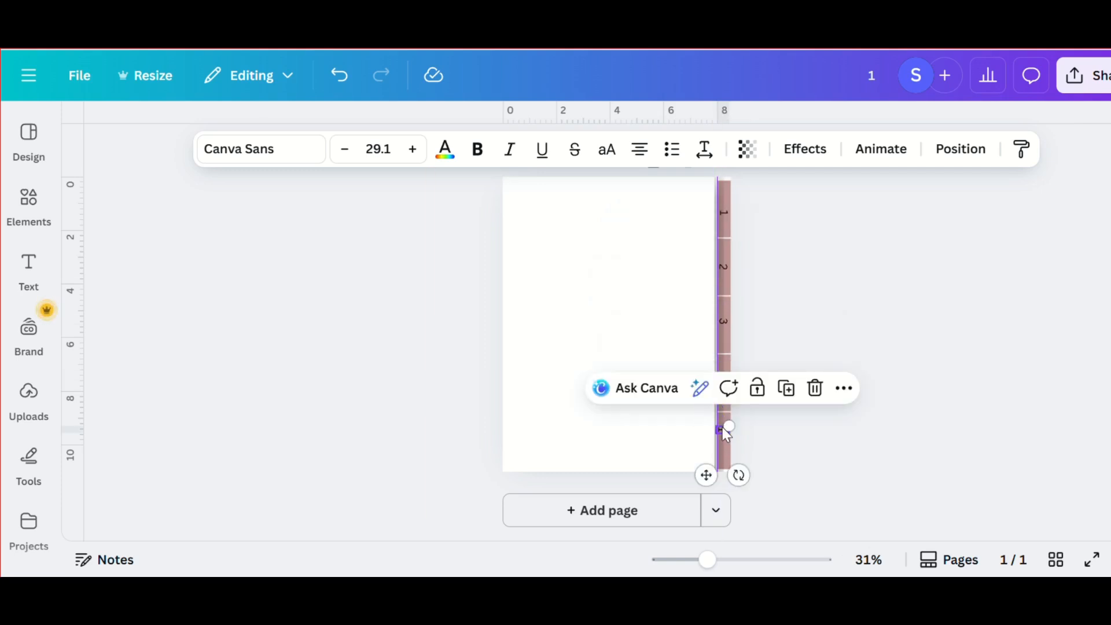
{"action": "double_click", "coordinate": [722, 427]}
{"action": "type", "text": "5"}
{"action": "left_click", "coordinate": [855, 348]}
- Add a rectangle and stretch it to cover the whole notebook page beside the tabs
{"action": "scroll", "coordinate": [577, 327], "scroll_direction": "up", "scroll_amount": 1}
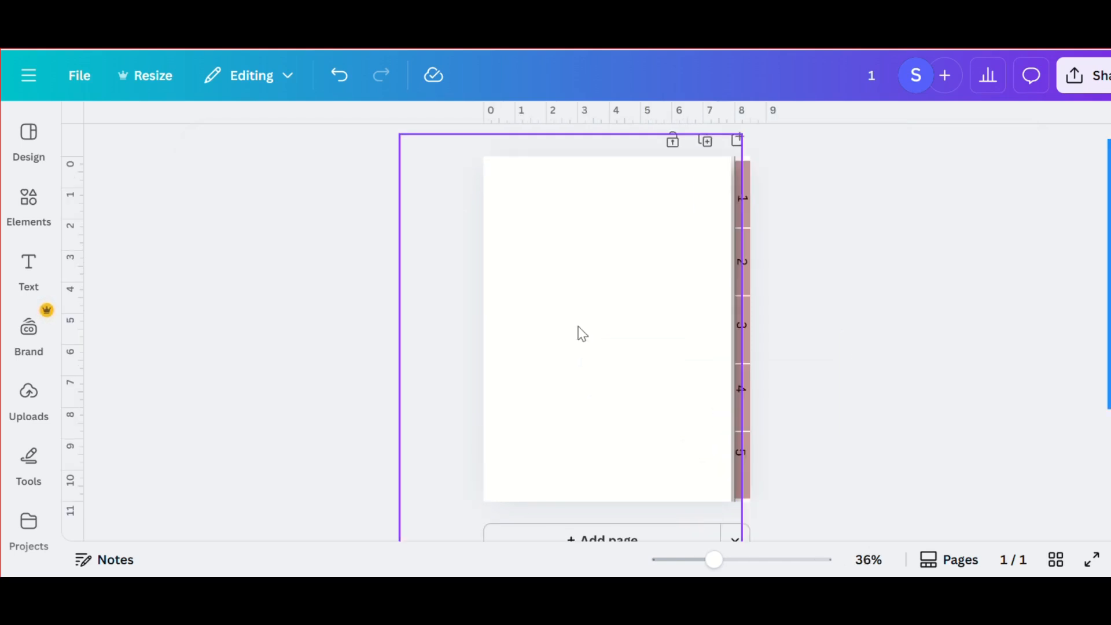
{"action": "left_click", "coordinate": [565, 287]}
{"action": "key", "text": "r"}
{"action": "left_click_drag", "start_coordinate": [573, 301], "coordinate": [730, 400]}
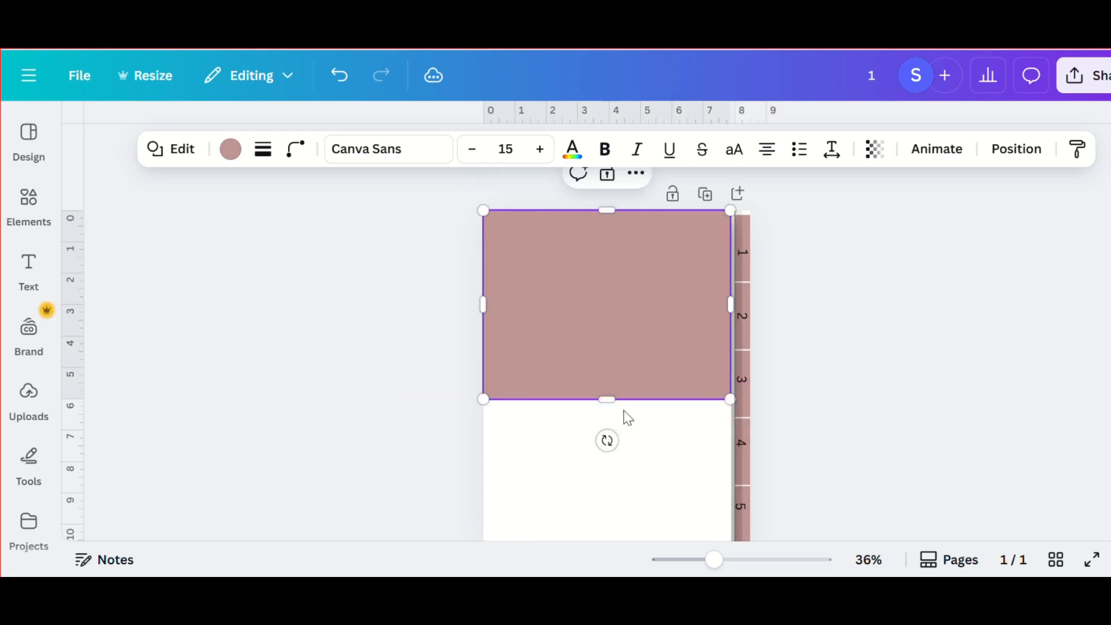
{"action": "left_click_drag", "start_coordinate": [607, 400], "coordinate": [615, 510]}
{"action": "scroll", "coordinate": [618, 514], "scroll_direction": "down", "scroll_amount": 3}
{"action": "left_click_drag", "start_coordinate": [609, 434], "coordinate": [610, 461]}
- Change the fill color of the page-sized rectangle to light pink
{"action": "left_click", "coordinate": [231, 150]}
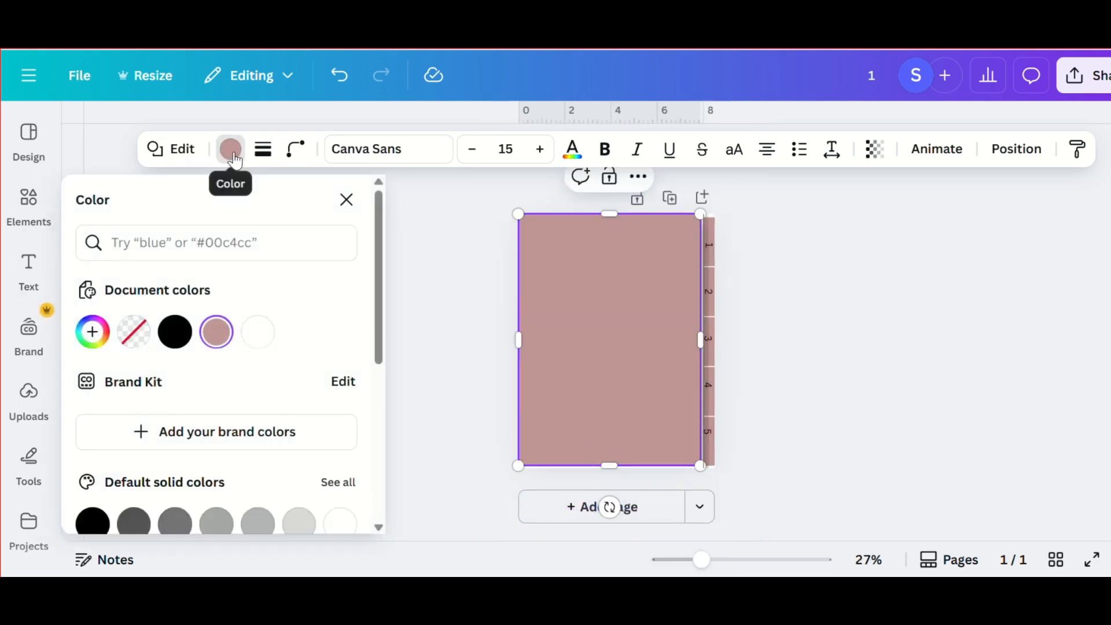
{"action": "scroll", "coordinate": [186, 292], "scroll_direction": "down", "scroll_amount": 3}
{"action": "left_click", "coordinate": [212, 378]}
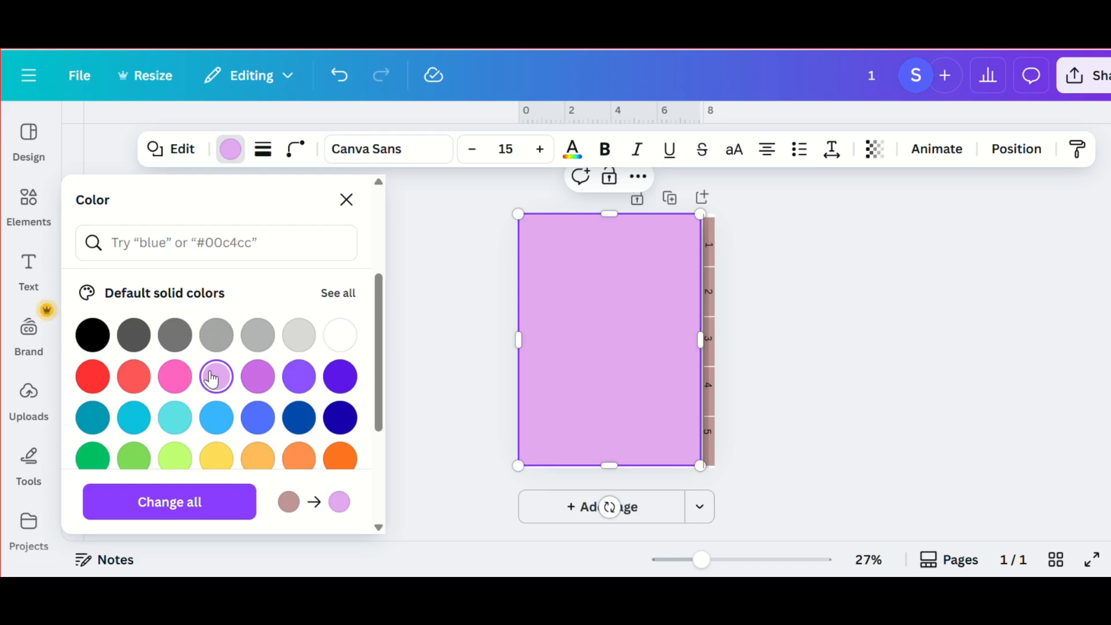
{"action": "scroll", "coordinate": [215, 359], "scroll_direction": "down", "scroll_amount": 1}
{"action": "scroll", "coordinate": [243, 399], "scroll_direction": "down", "scroll_amount": 3}
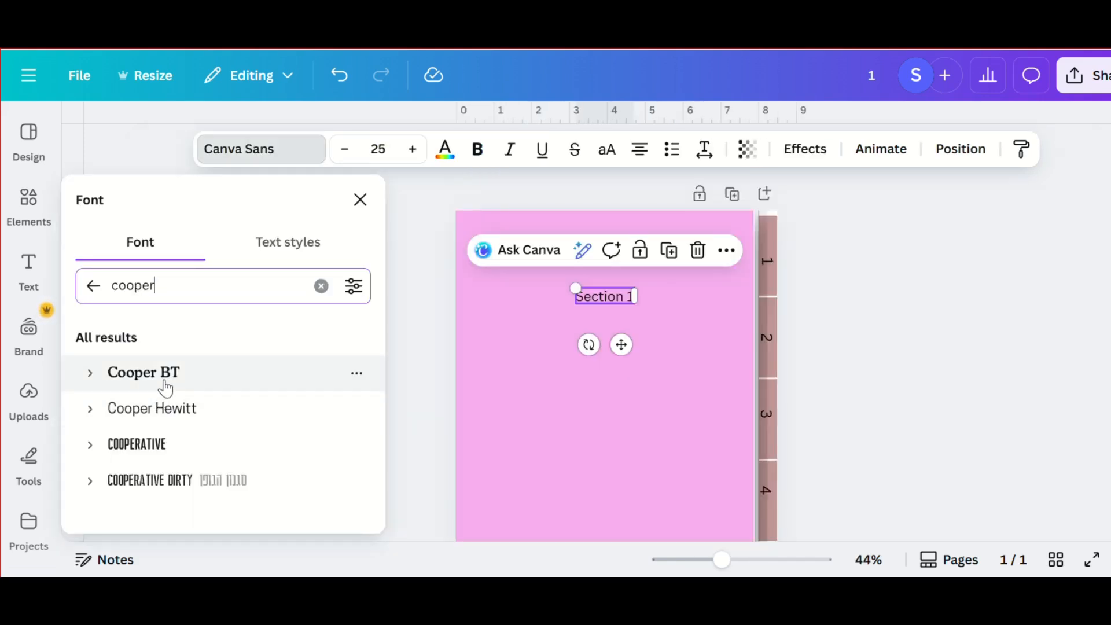
- Set the "Section 1" text in Cooper BT, enlarge it to about 37.8 and center it on the pink page
{"action": "left_click", "coordinate": [165, 386]}
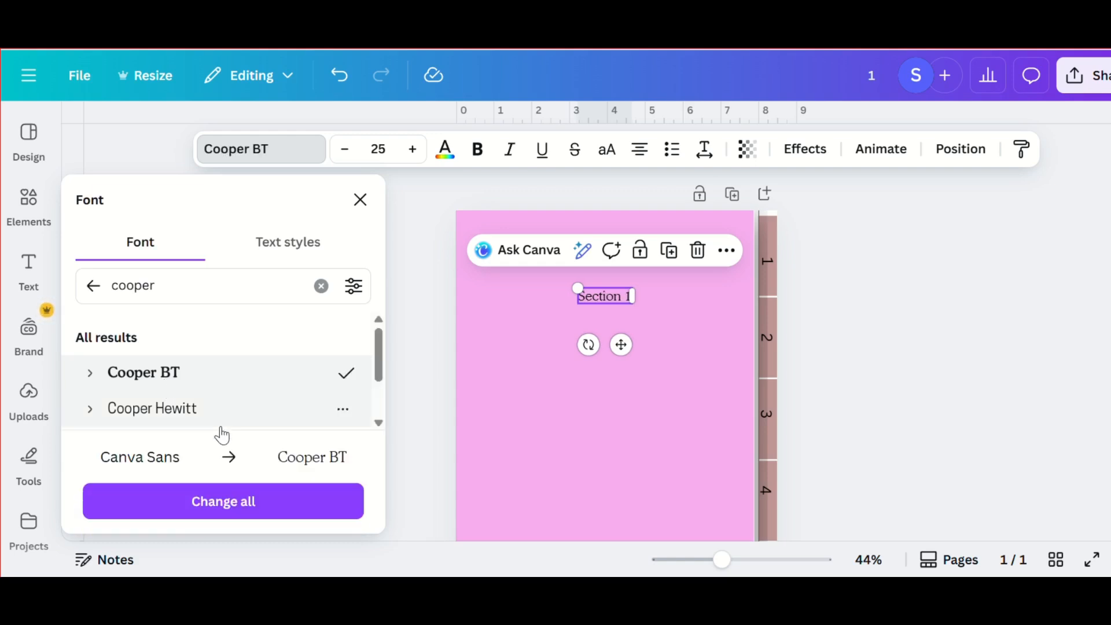
{"action": "left_click", "coordinate": [411, 401]}
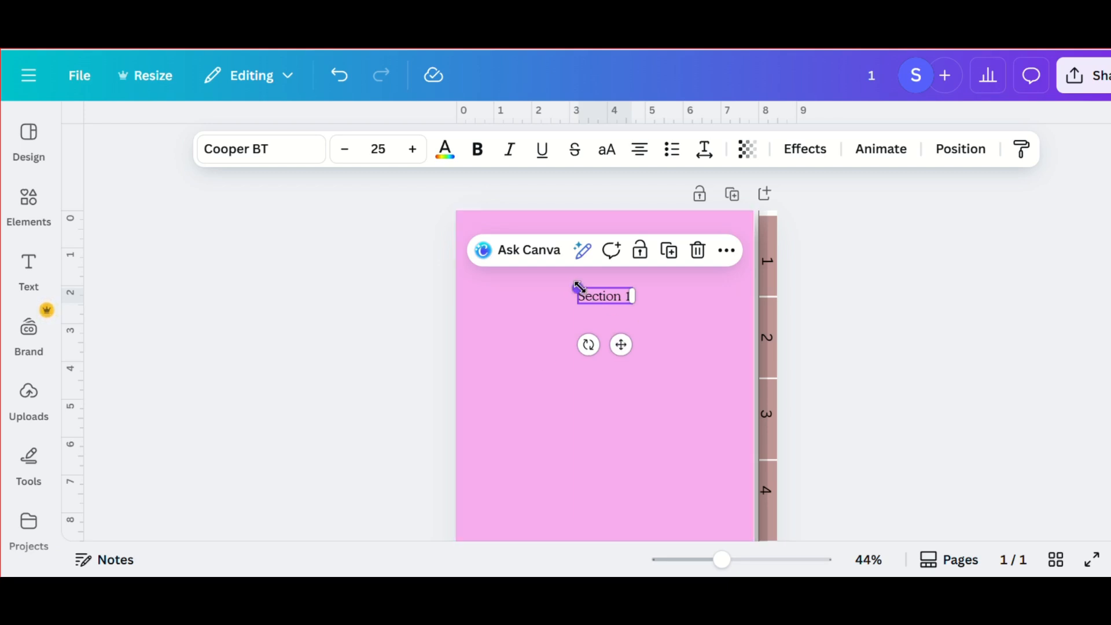
{"action": "left_click_drag", "start_coordinate": [577, 288], "coordinate": [550, 281]}
{"action": "left_click_drag", "start_coordinate": [608, 346], "coordinate": [616, 346]}
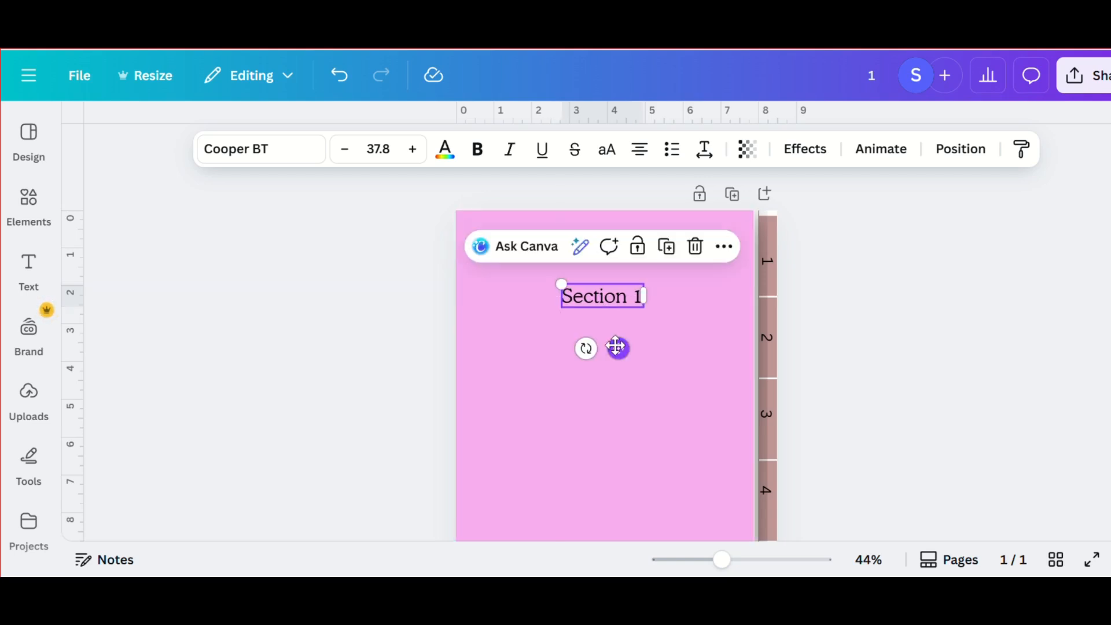
- Add a white rounded label with two horizontal lines and fit the "Section 1" title above the lines
{"action": "left_click", "coordinate": [479, 328]}
{"action": "scroll", "coordinate": [600, 389], "scroll_direction": "down", "scroll_amount": 2}
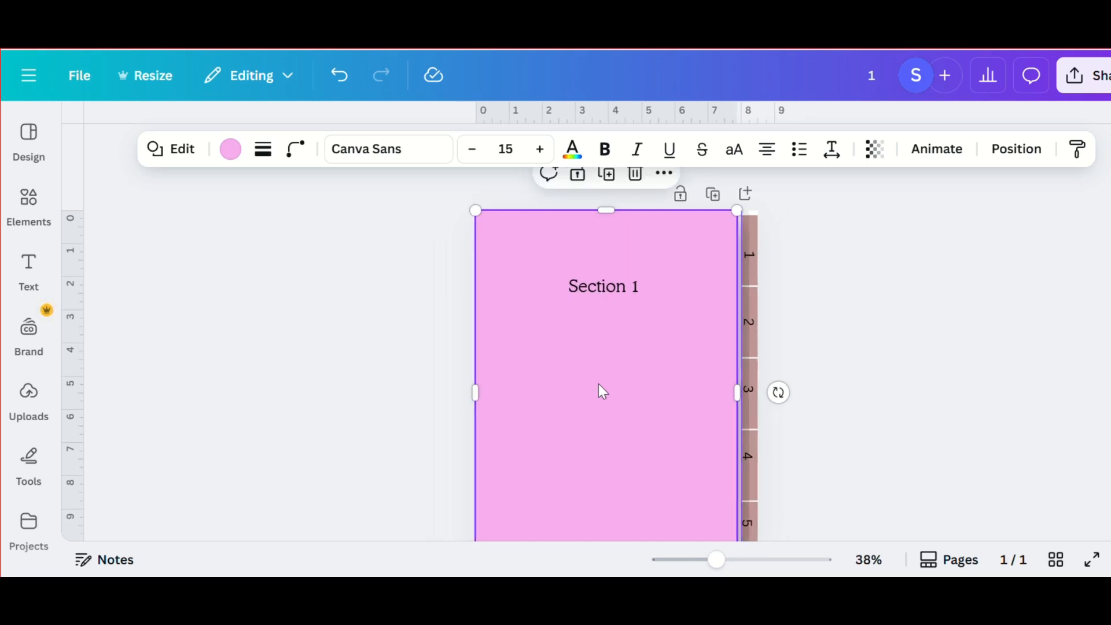
{"action": "left_click", "coordinate": [751, 269]}
{"action": "left_click", "coordinate": [572, 316]}
{"action": "key", "text": "r"}
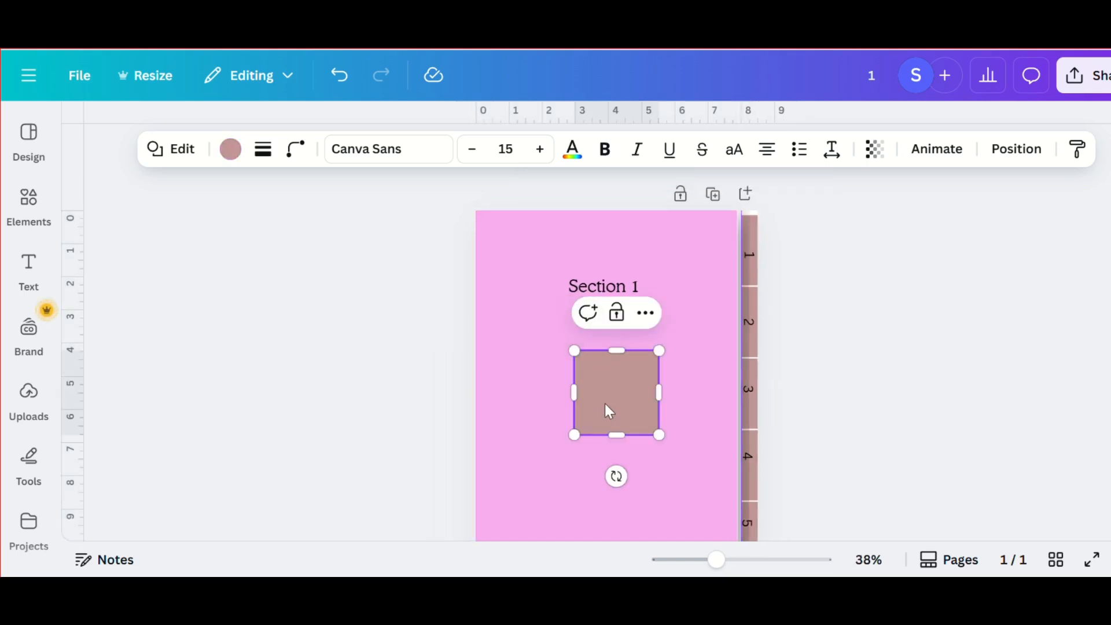
{"action": "left_click_drag", "start_coordinate": [595, 365], "coordinate": [577, 313]}
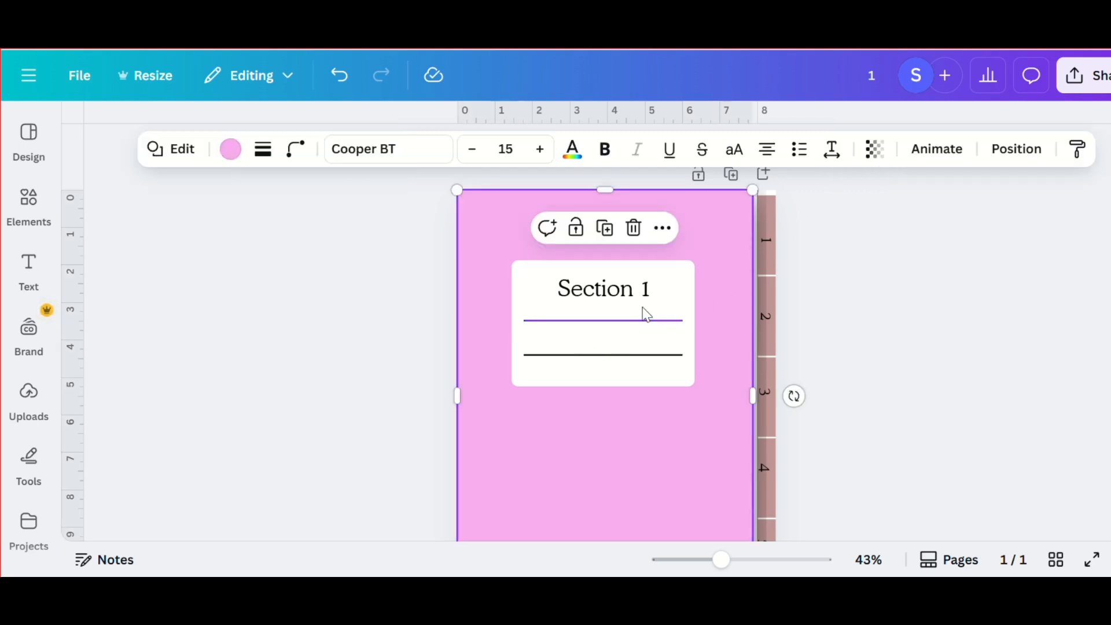
{"action": "left_click_drag", "start_coordinate": [563, 278], "coordinate": [560, 258]}
{"action": "left_click_drag", "start_coordinate": [602, 290], "coordinate": [618, 334]}
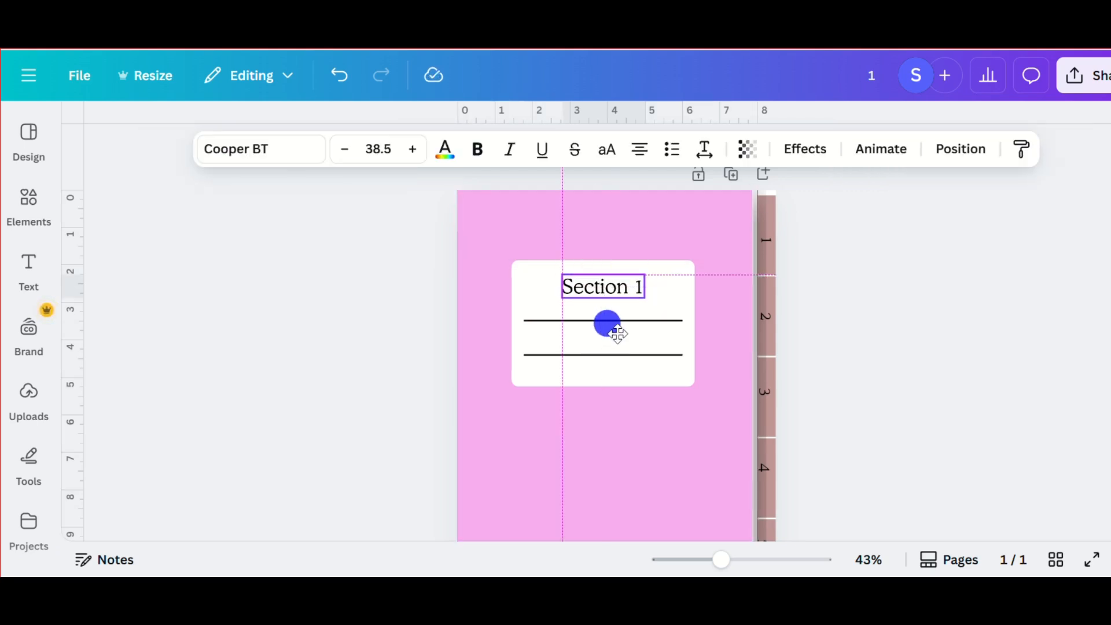
- Make both horizontal lines on the white label thinner
{"action": "left_click", "coordinate": [644, 320]}
{"action": "left_click", "coordinate": [439, 150]}
{"action": "left_click_drag", "start_coordinate": [330, 310], "coordinate": [323, 315]}
{"action": "left_click", "coordinate": [637, 355]}
{"action": "left_click", "coordinate": [440, 150]}
{"action": "left_click", "coordinate": [583, 459]}
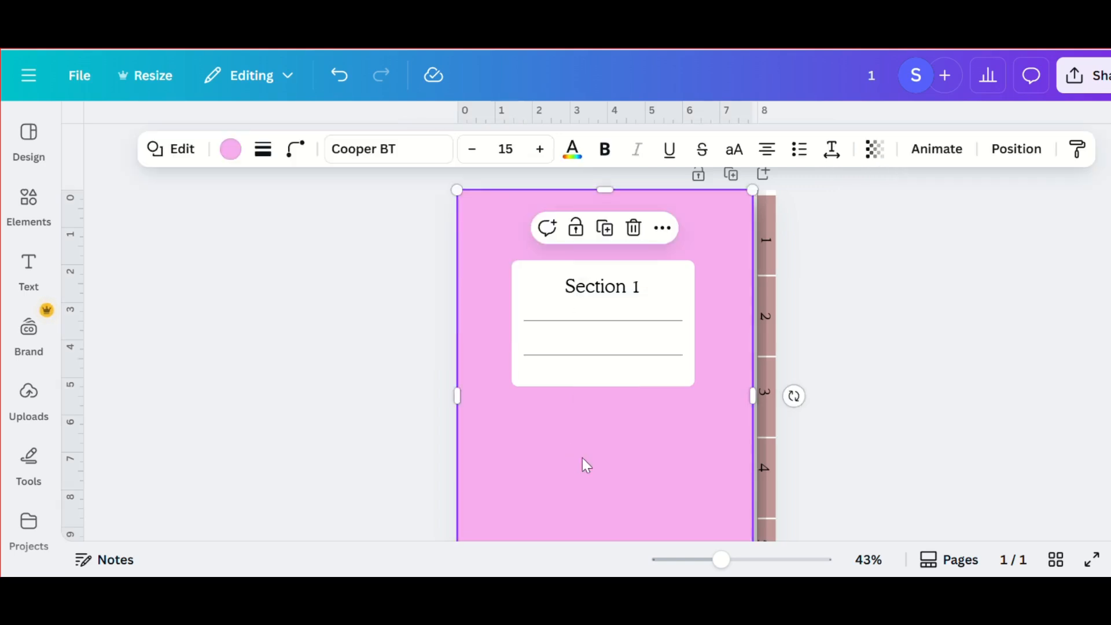
- Duplicate the finished Section 1 page
{"action": "scroll", "coordinate": [583, 458], "scroll_direction": "down", "scroll_amount": 5}
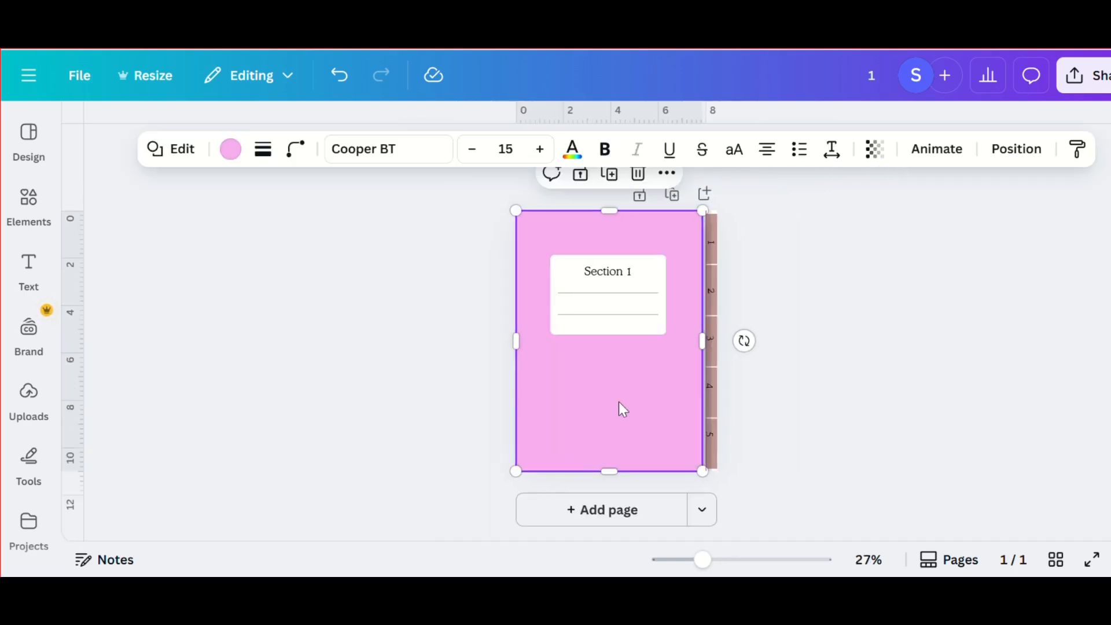
{"action": "left_click", "coordinate": [673, 196]}
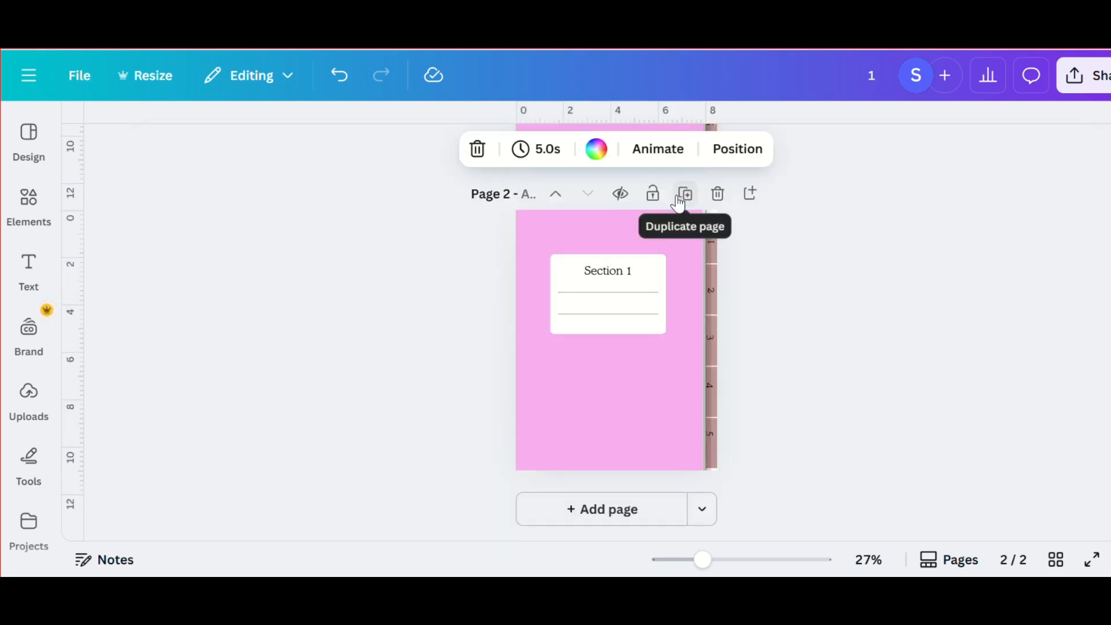
- Title the first page "Cover" and open the second page's title for editing
{"action": "scroll", "coordinate": [678, 202], "scroll_direction": "up", "scroll_amount": 5}
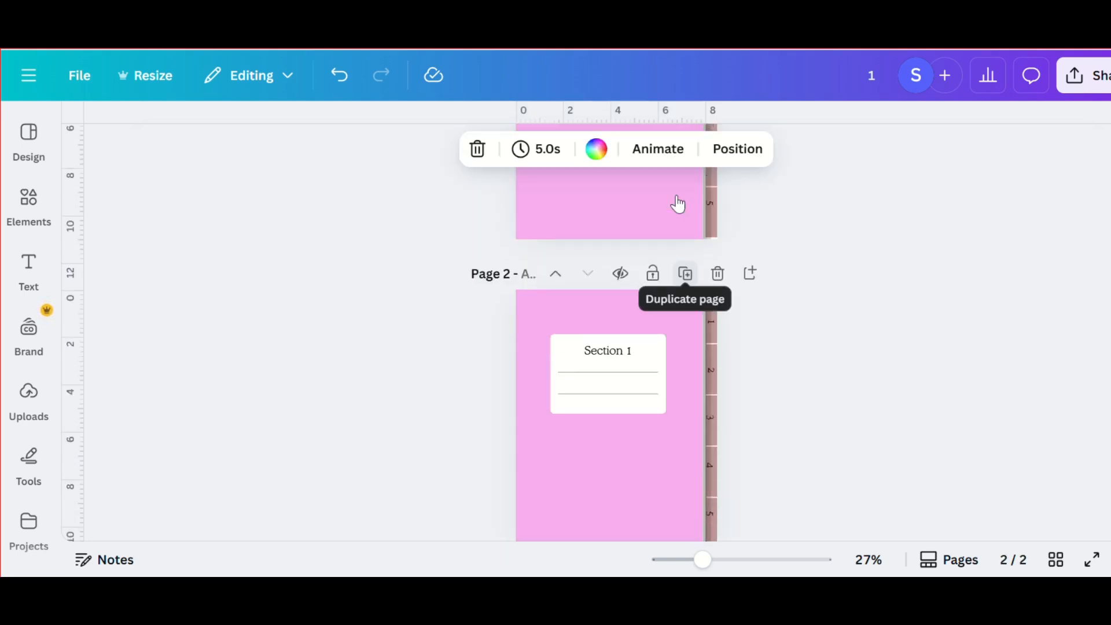
{"action": "left_click", "coordinate": [528, 195]}
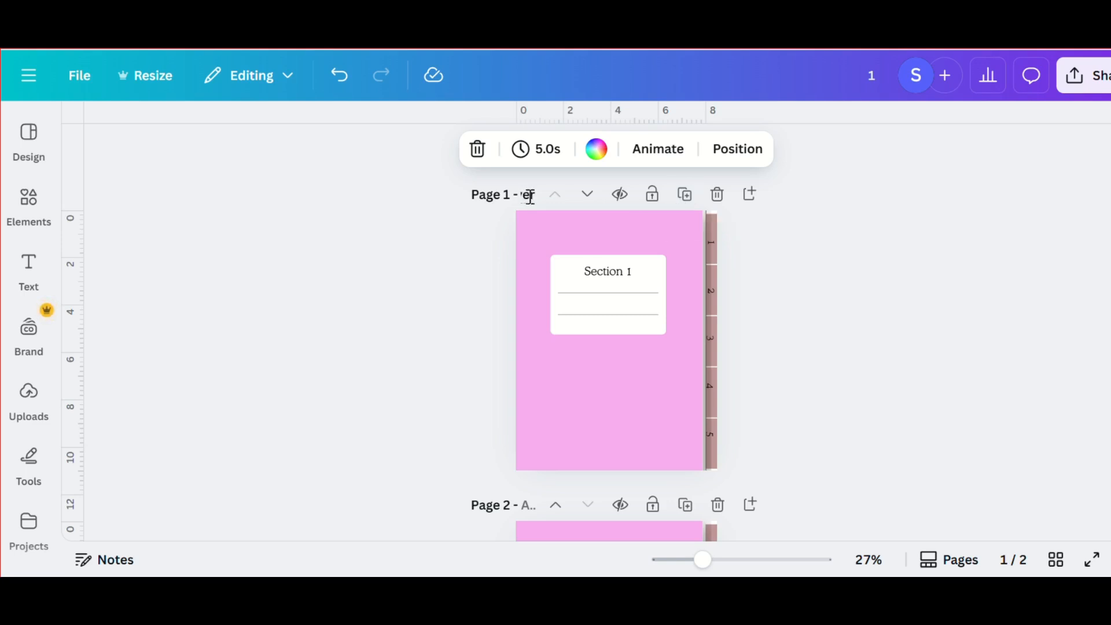
{"action": "left_click", "coordinate": [1065, 277]}
{"action": "scroll", "coordinate": [712, 394], "scroll_direction": "down", "scroll_amount": 3}
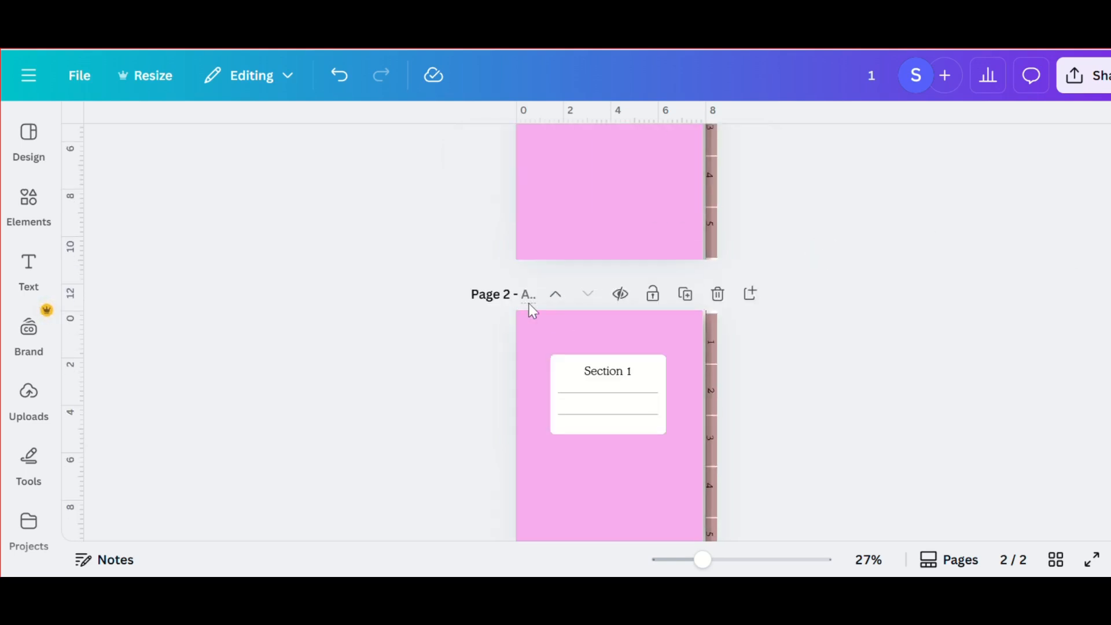
{"action": "left_click", "coordinate": [530, 296]}
- Change the title on the cover page's label to "My Notes"
{"action": "double_click", "coordinate": [598, 308]}
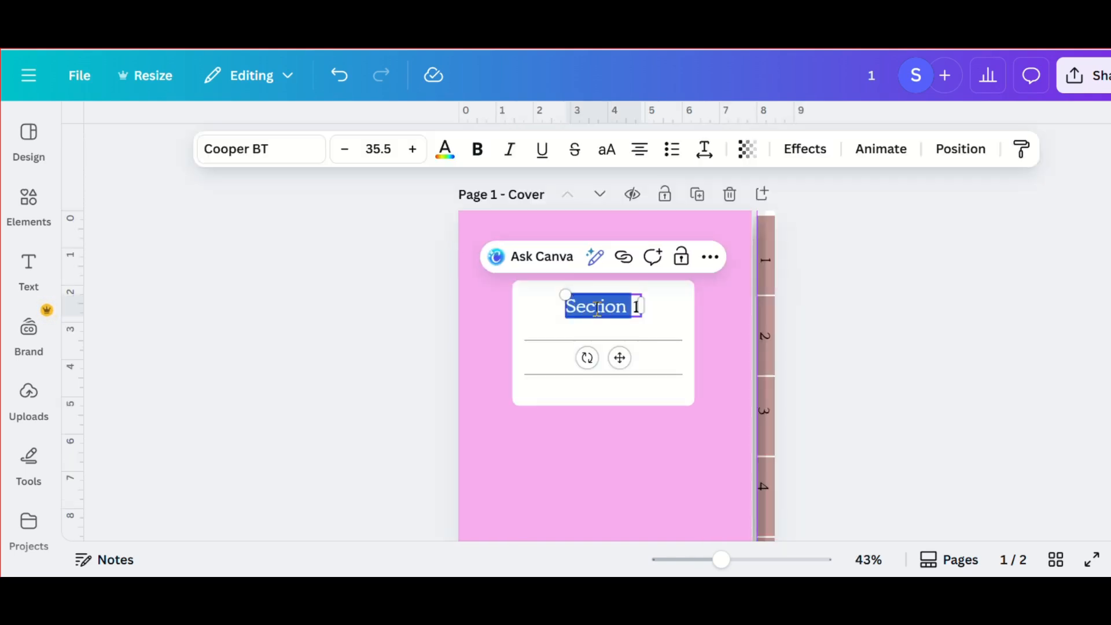
{"action": "type", "text": "My NO1"}
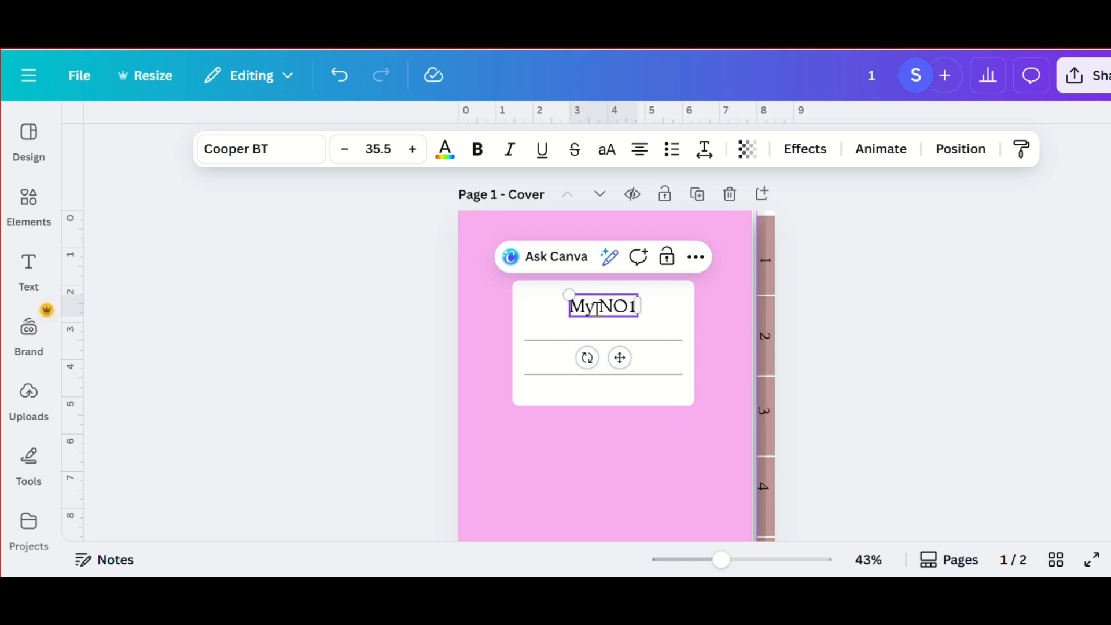
{"action": "key", "text": "BackSpace"}
{"action": "type", "text": "otes"}
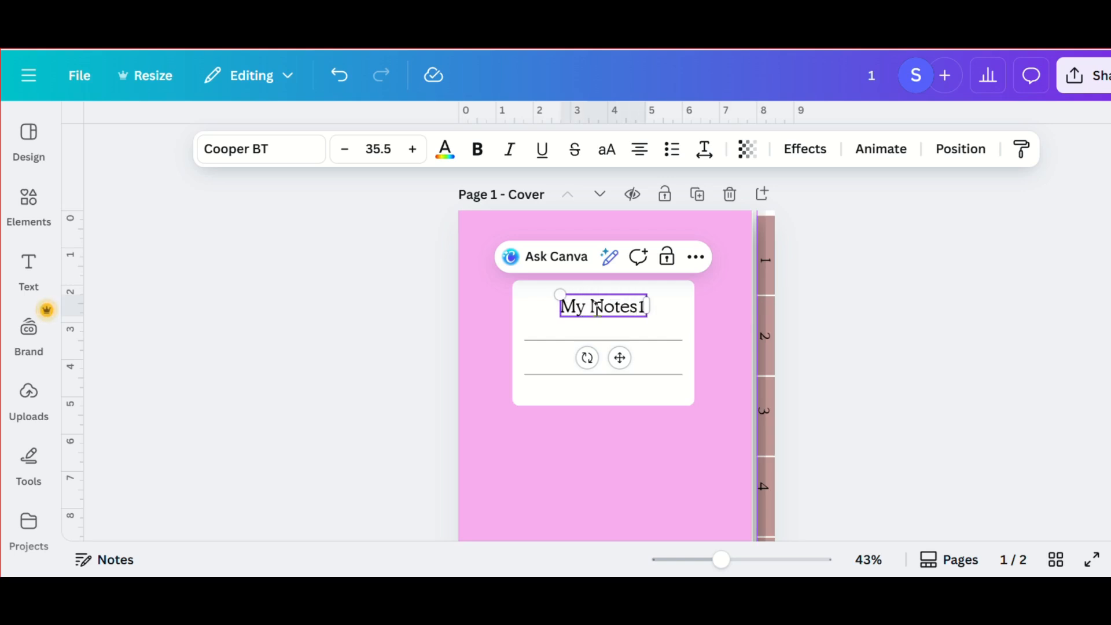
{"action": "key", "text": "Delete"}
{"action": "left_click", "coordinate": [620, 435]}
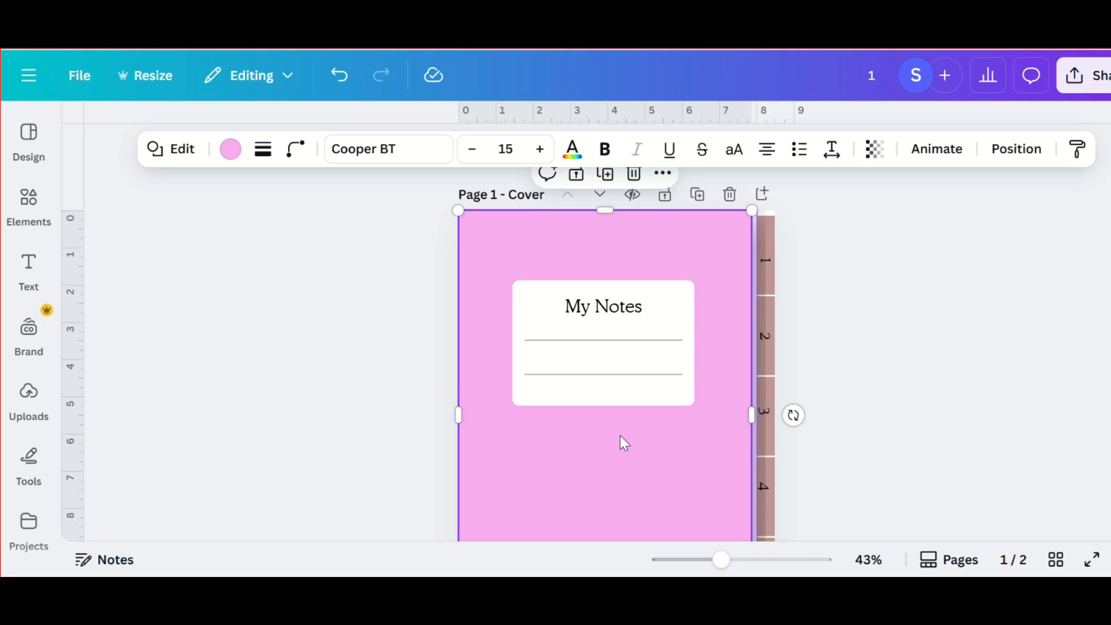
- Nudge the horizontal lines on the cover's white label slightly down
{"action": "left_click", "coordinate": [640, 377]}
{"action": "key", "text": "Down"}
{"action": "key", "text": "Down"}
{"action": "key", "text": "Down"}
{"action": "key", "text": "Down"}
{"action": "key", "text": "Down"}
{"action": "key", "text": "Down"}
{"action": "key", "text": "Down"}
{"action": "key", "text": "Down"}
{"action": "key", "text": "Down"}
{"action": "key", "text": "Down"}
{"action": "key", "text": "Down"}
{"action": "key", "text": "Down"}
{"action": "key", "text": "Down"}
{"action": "key", "text": "Down"}
{"action": "key", "text": "Down"}
{"action": "key", "text": "Down"}
{"action": "key", "text": "Down"}
{"action": "key", "text": "Down"}
{"action": "key", "text": "Down"}
{"action": "key", "text": "Down"}
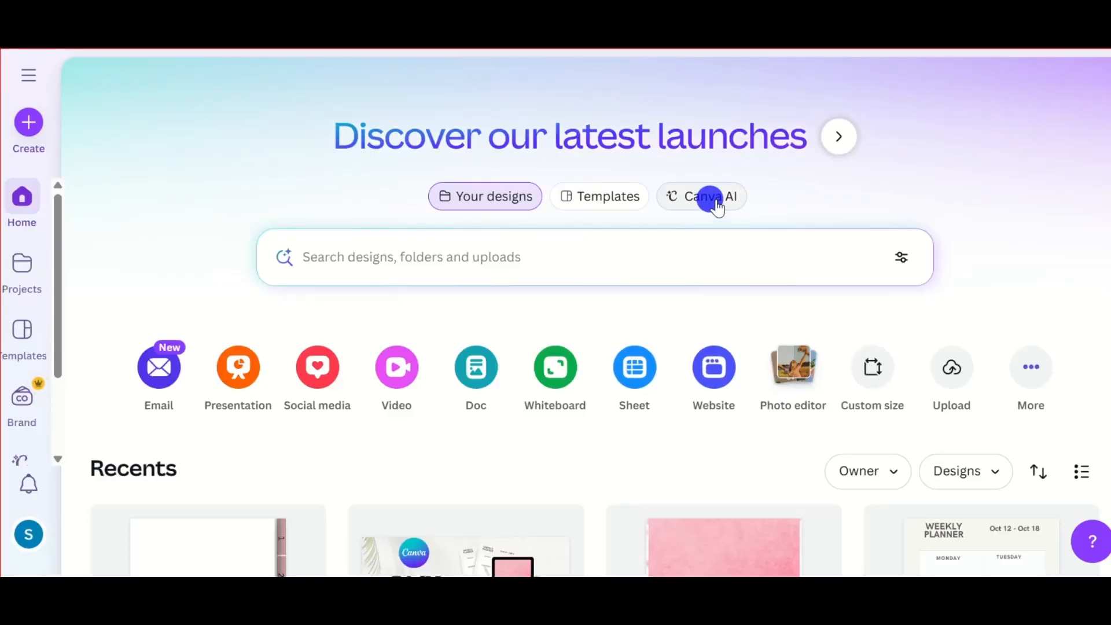
- Generate 3:4 images in Canva AI from the prompt "dark beautiful flower backgrounds, for my digital notebook"
{"action": "left_click", "coordinate": [716, 200]}
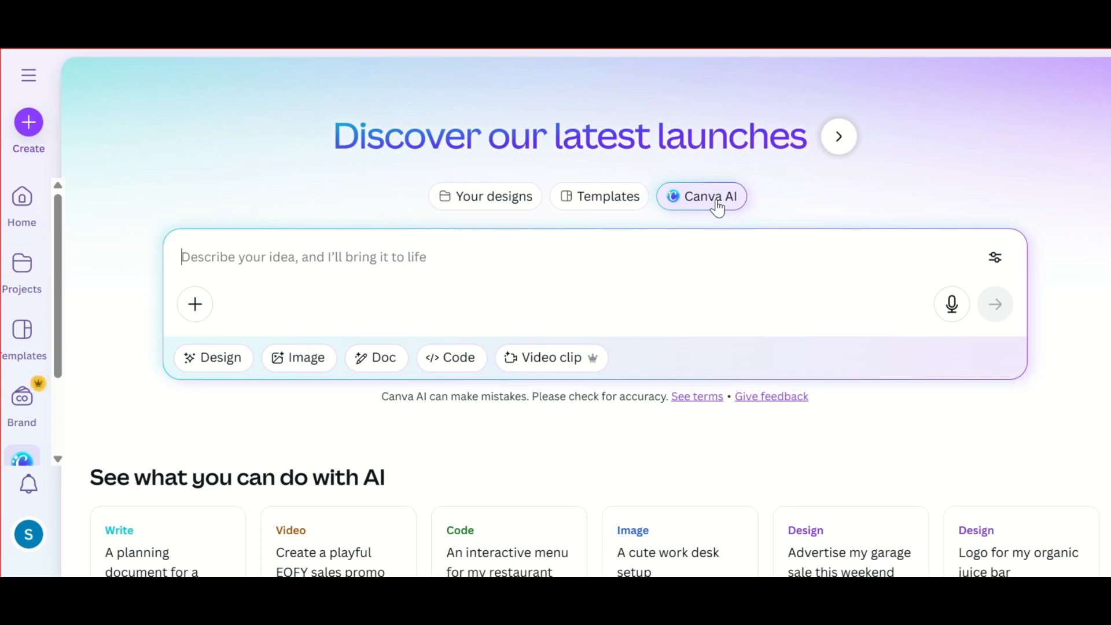
{"action": "left_click", "coordinate": [312, 358]}
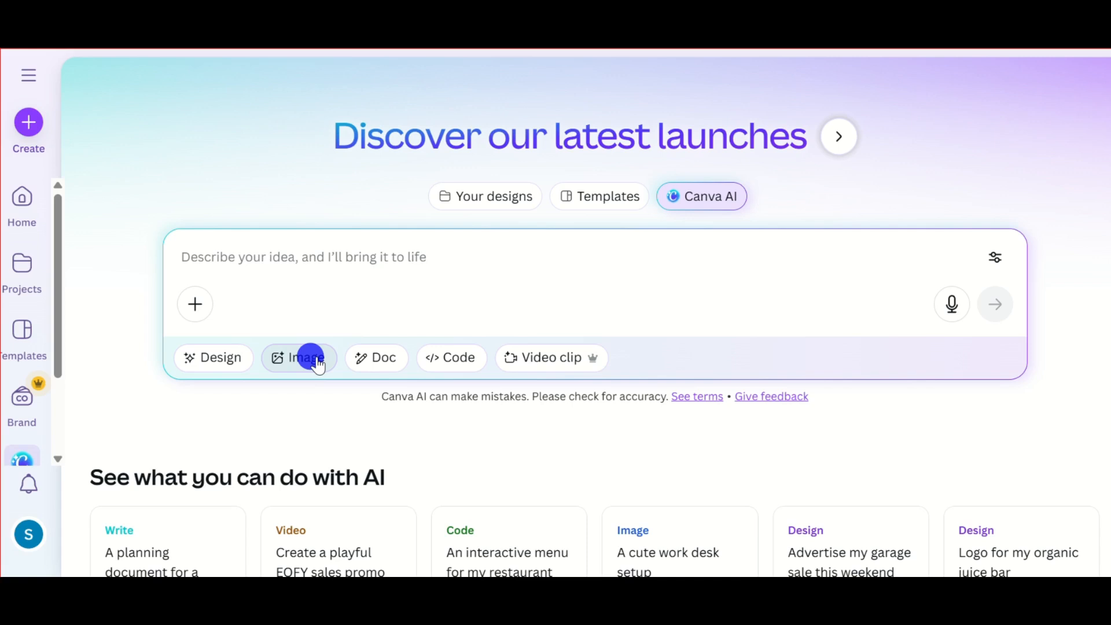
{"action": "left_click", "coordinate": [241, 256]}
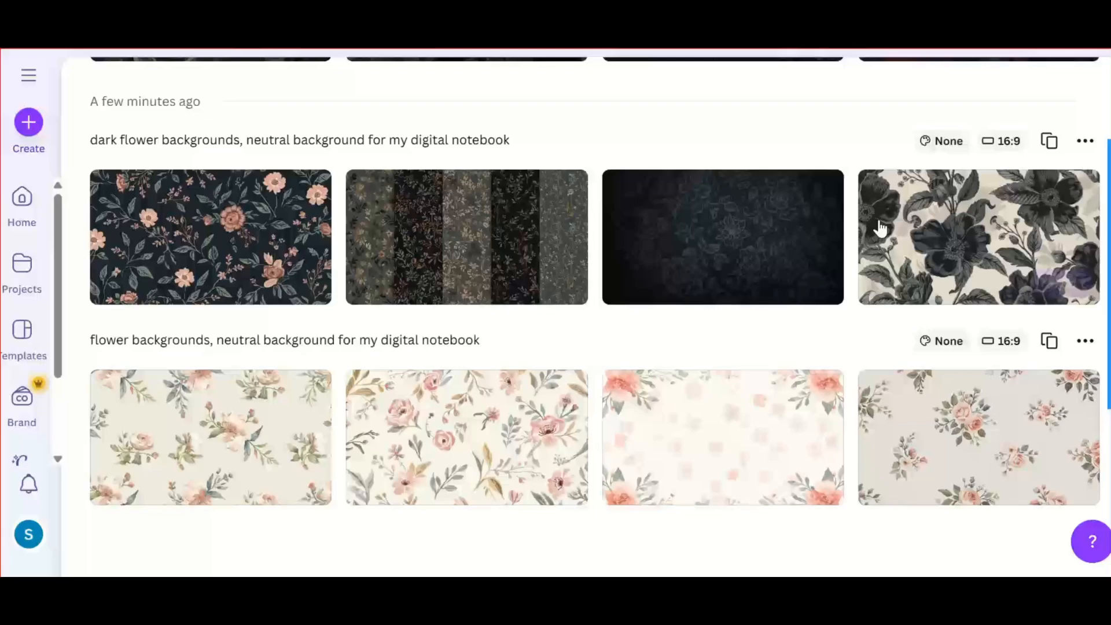
{"action": "scroll", "coordinate": [880, 228], "scroll_direction": "up", "scroll_amount": 10}
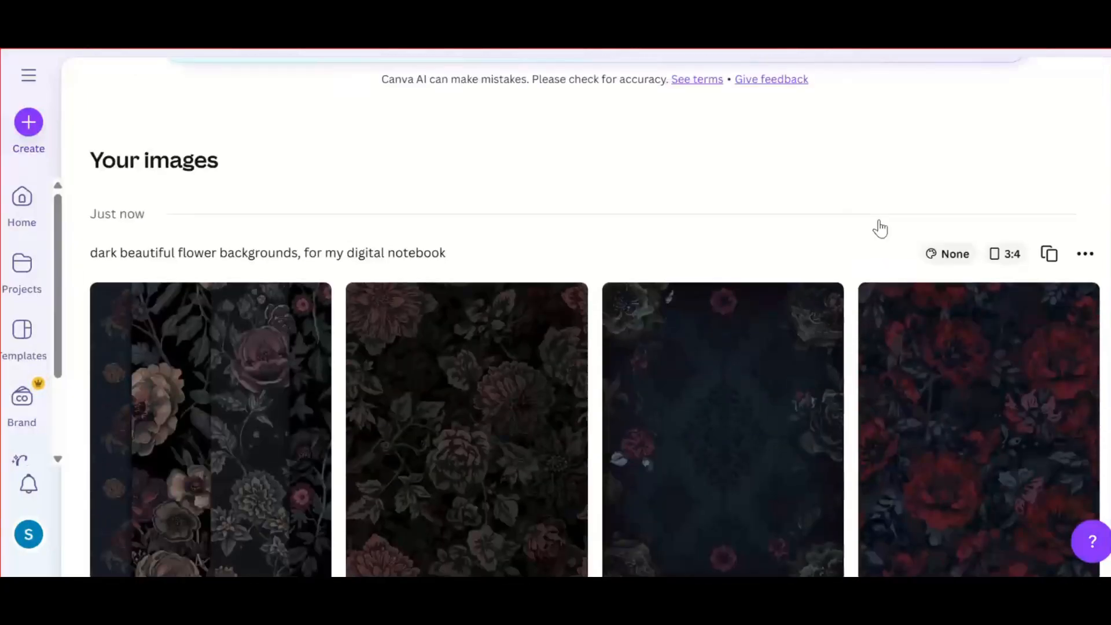
- Download the generated dark background image with red flowers
{"action": "scroll", "coordinate": [880, 228], "scroll_direction": "down", "scroll_amount": 9}
{"action": "scroll", "coordinate": [875, 228], "scroll_direction": "up", "scroll_amount": 7}
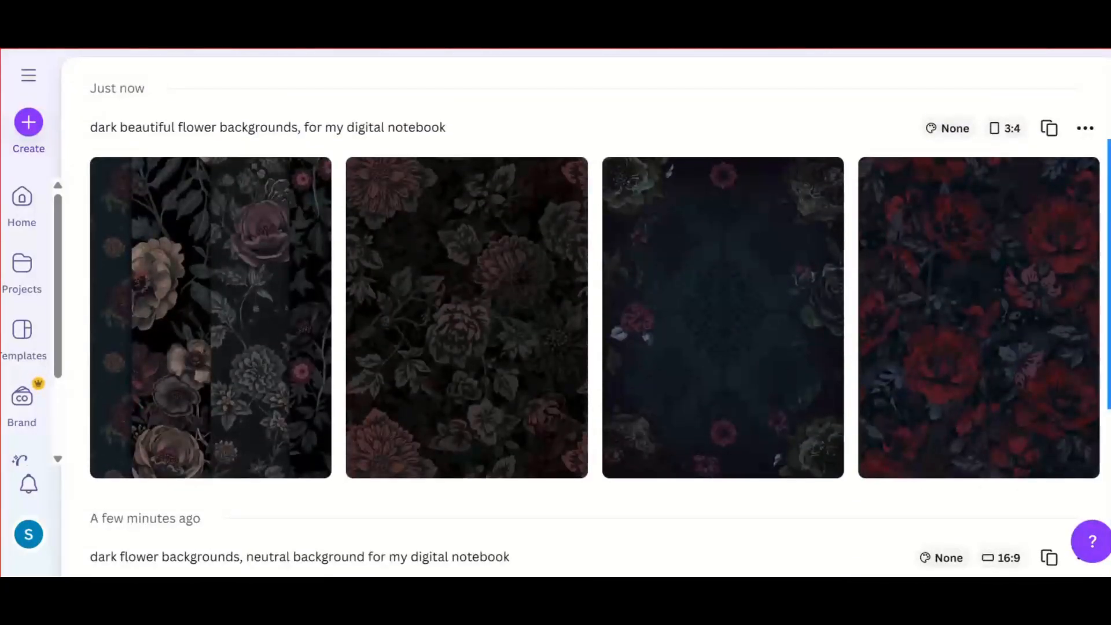
{"action": "mouse_move", "coordinate": [937, 337]}
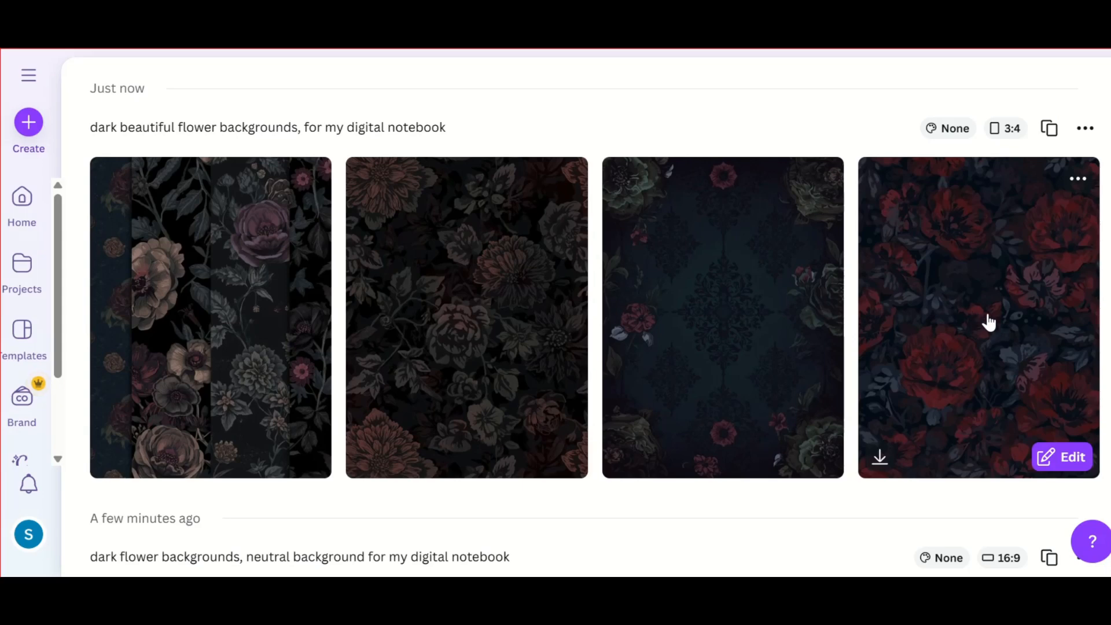
{"action": "left_click", "coordinate": [883, 458]}
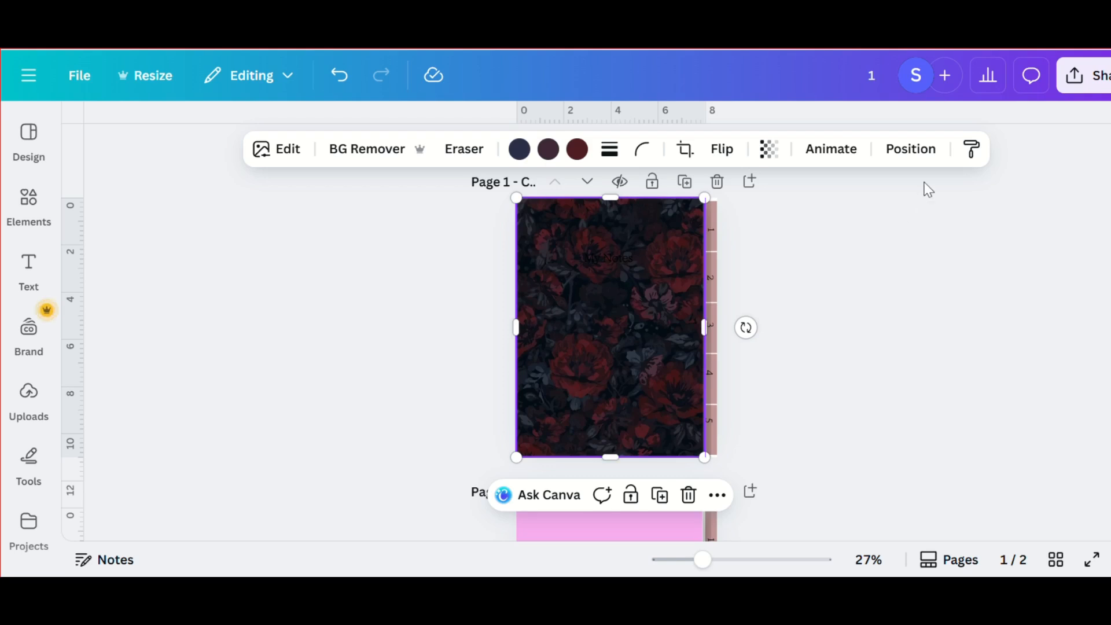
- Move the dark floral image on the cover behind the white label and its lines, just above the pink page shape
{"action": "left_click", "coordinate": [914, 152]}
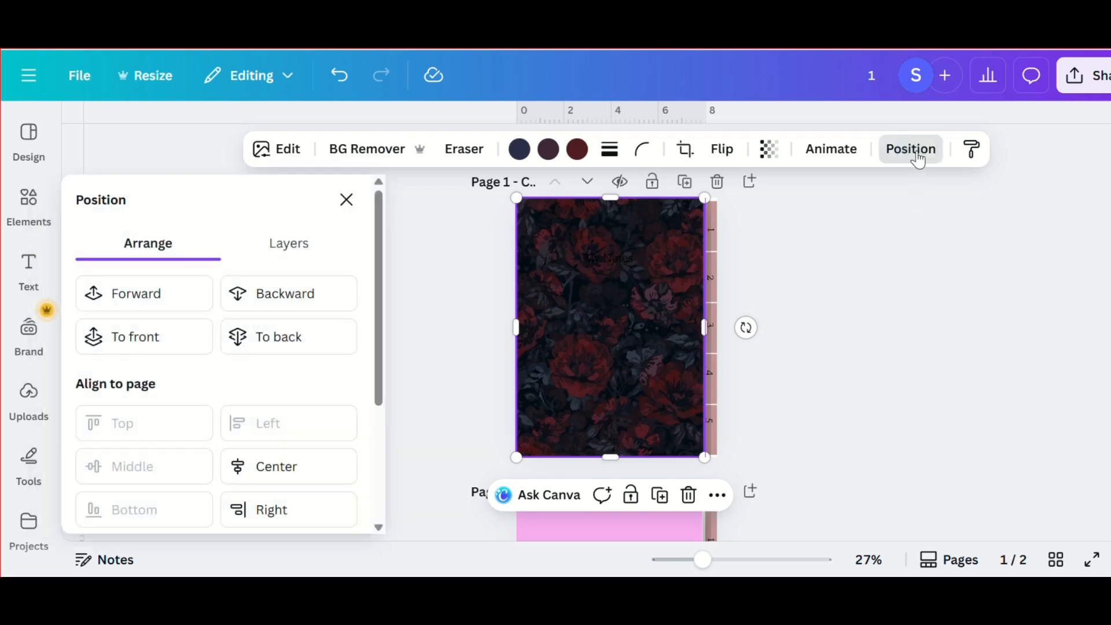
{"action": "left_click", "coordinate": [290, 242]}
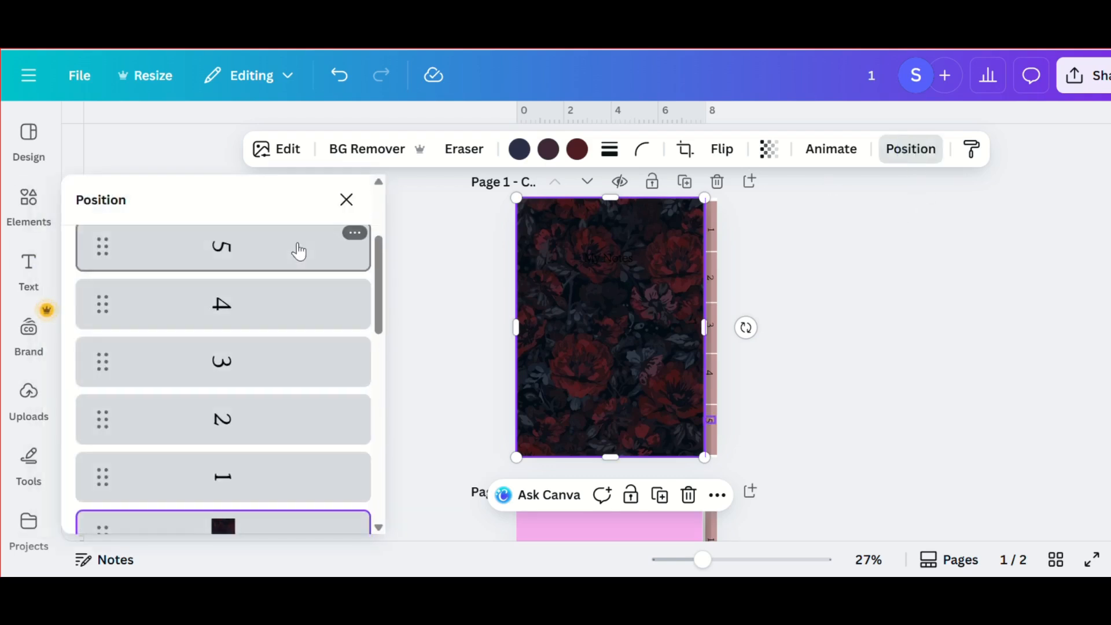
{"action": "scroll", "coordinate": [243, 434], "scroll_direction": "down", "scroll_amount": 7}
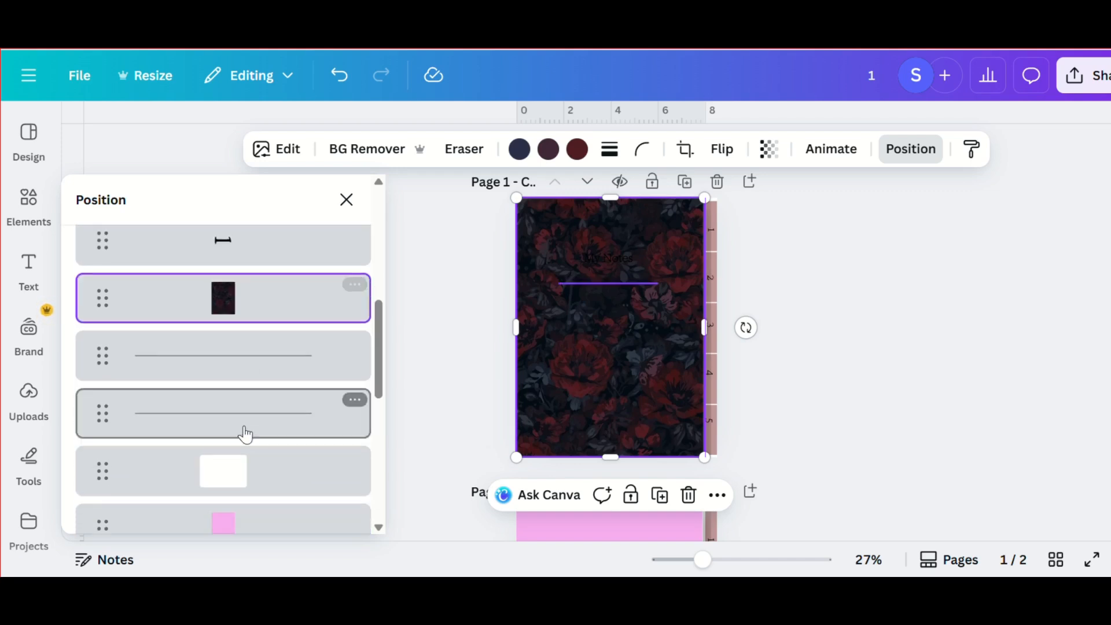
{"action": "left_click_drag", "start_coordinate": [243, 280], "coordinate": [255, 411]}
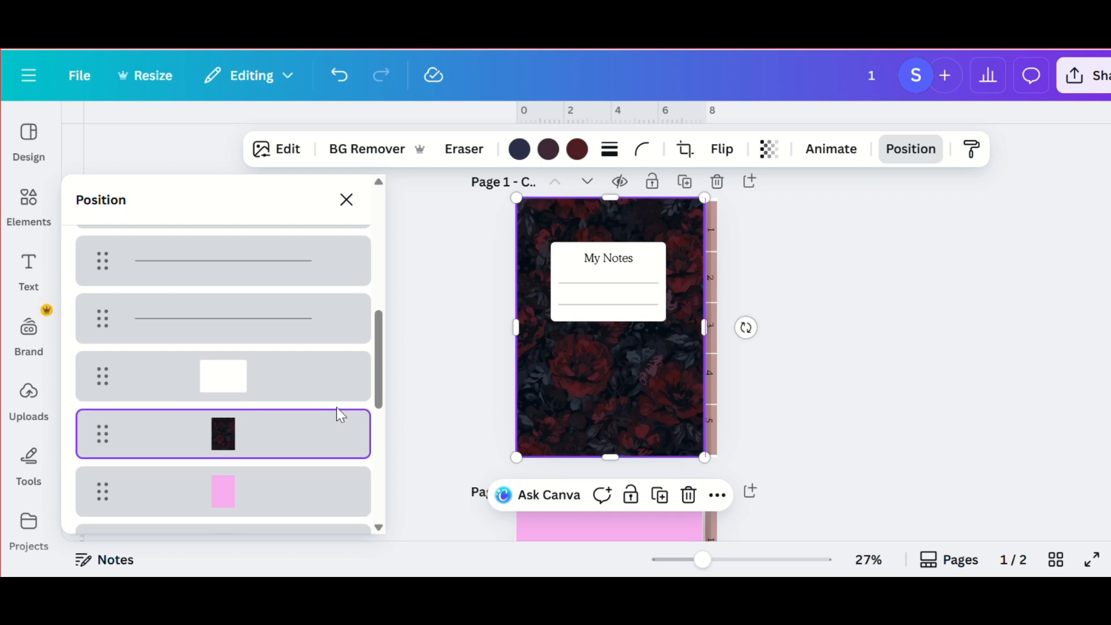
{"action": "left_click", "coordinate": [414, 363]}
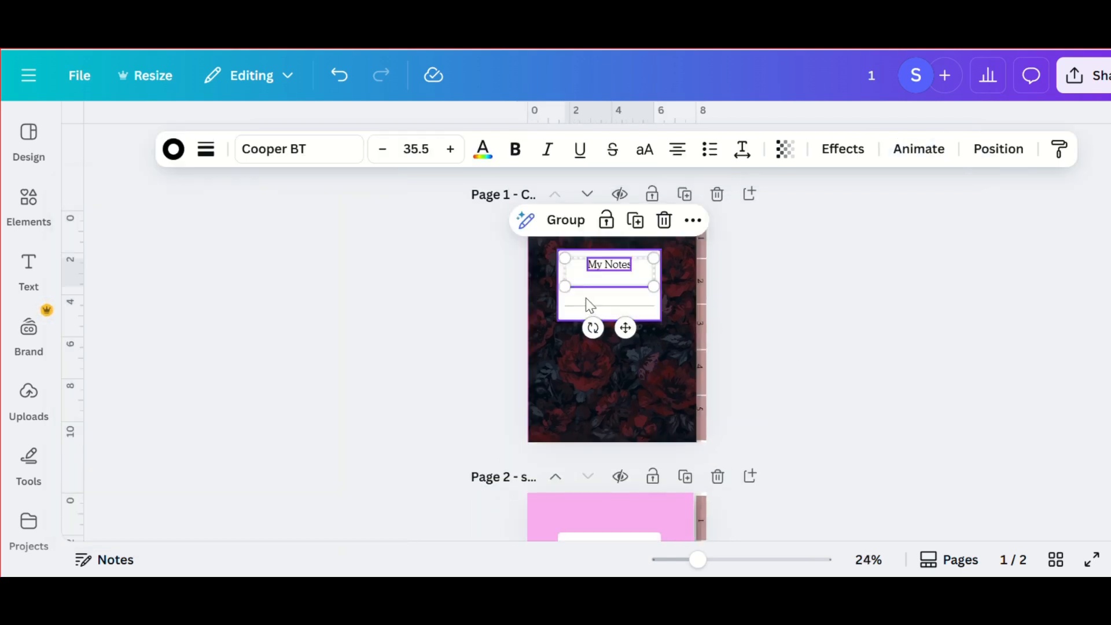
- Group the cover's white label, title and both lines, and move the group slightly down
{"action": "left_click", "coordinate": [585, 305], "text": "shift"}
{"action": "left_click", "coordinate": [606, 320], "text": "shift"}
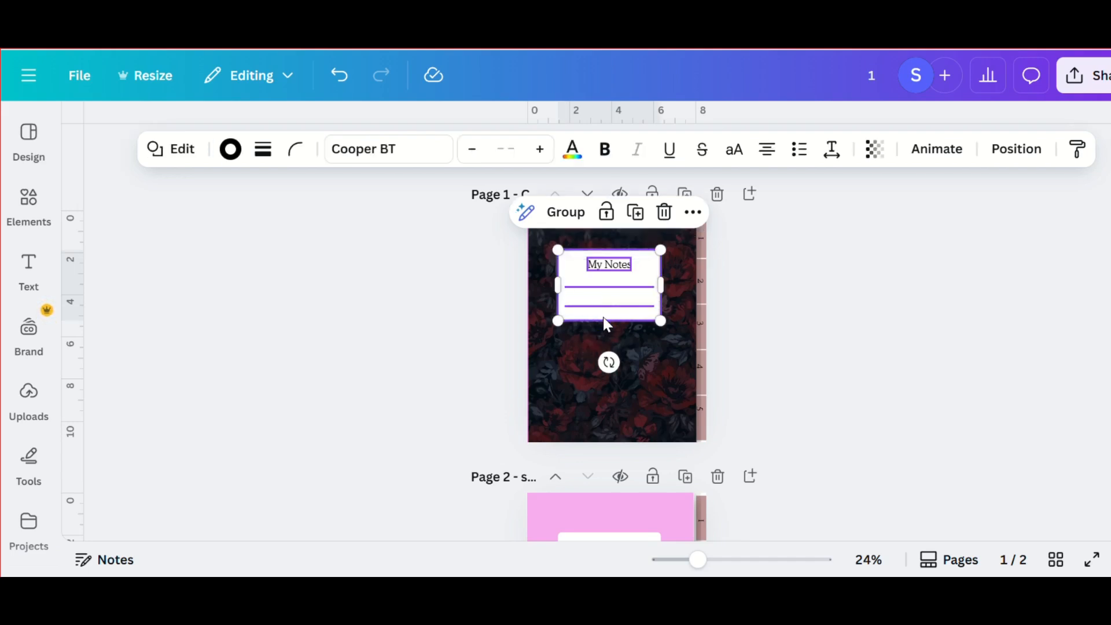
{"action": "left_click", "coordinate": [566, 213]}
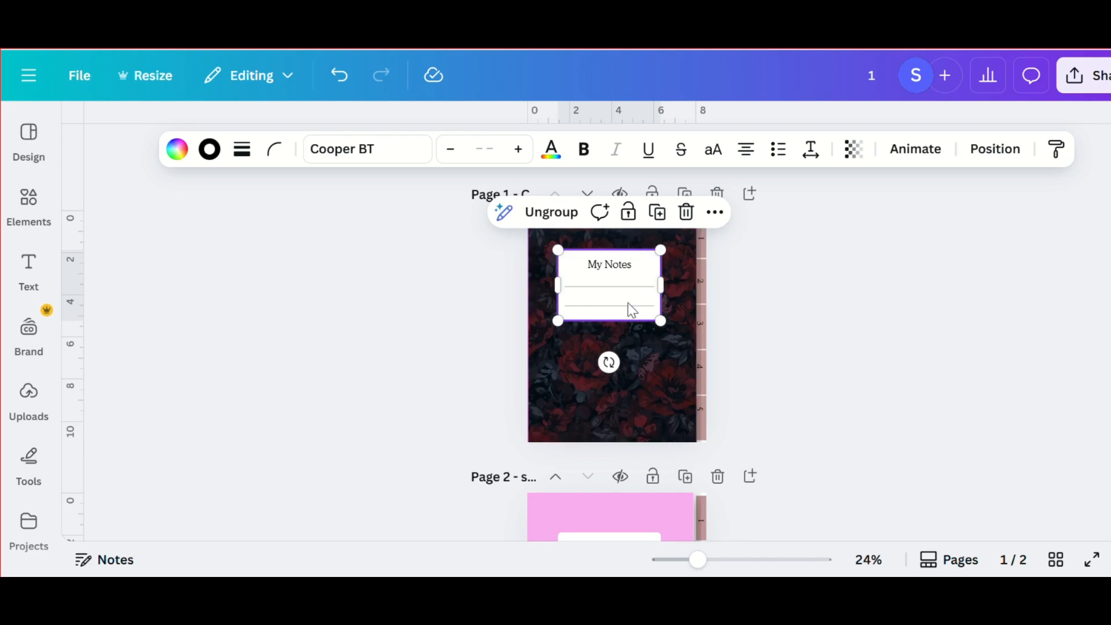
{"action": "left_click_drag", "start_coordinate": [635, 283], "coordinate": [640, 296]}
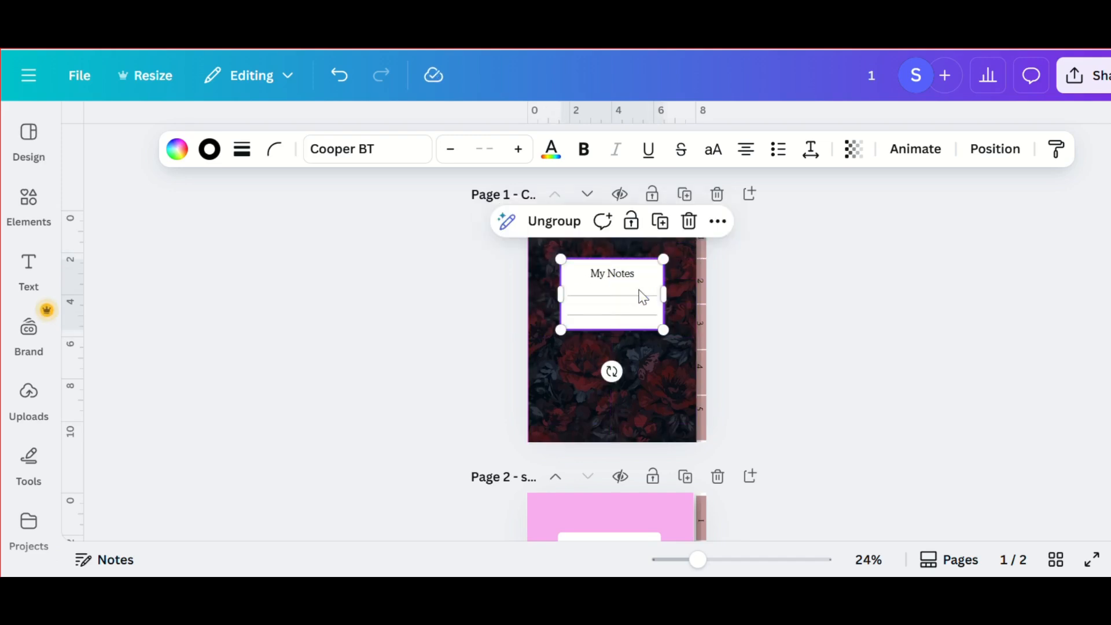
- Set the transparency of the grouped "My Notes" label to 90
{"action": "left_click", "coordinate": [642, 296]}
{"action": "left_click", "coordinate": [647, 348]}
{"action": "left_click", "coordinate": [648, 267]}
{"action": "left_click", "coordinate": [856, 146]}
{"action": "left_click_drag", "start_coordinate": [886, 231], "coordinate": [878, 231]}
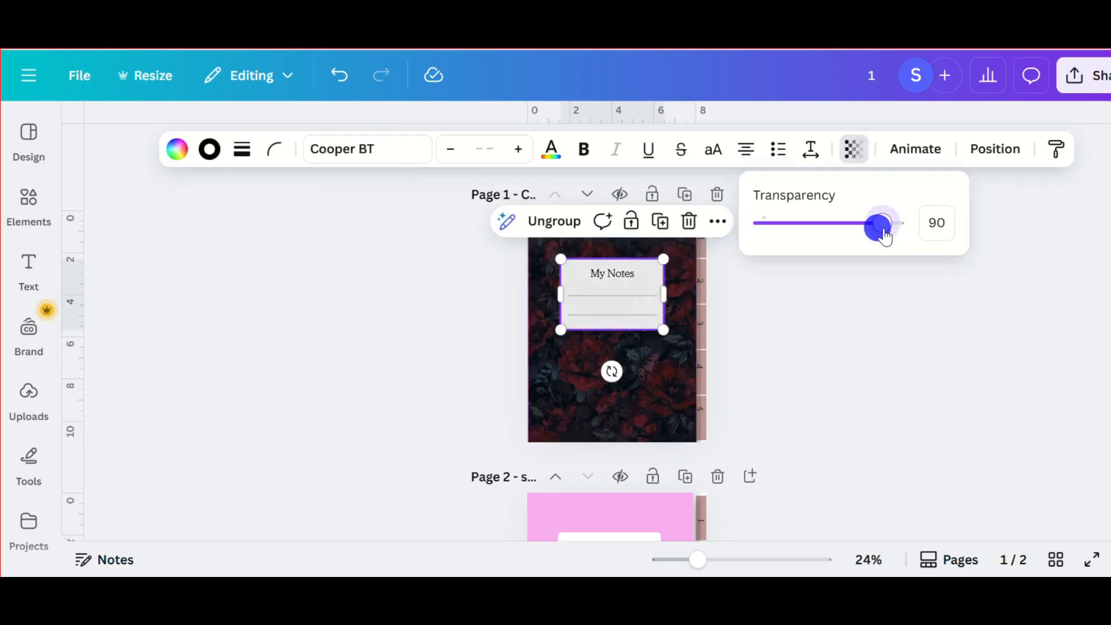
{"action": "left_click", "coordinate": [858, 285]}
{"action": "left_click", "coordinate": [670, 362]}
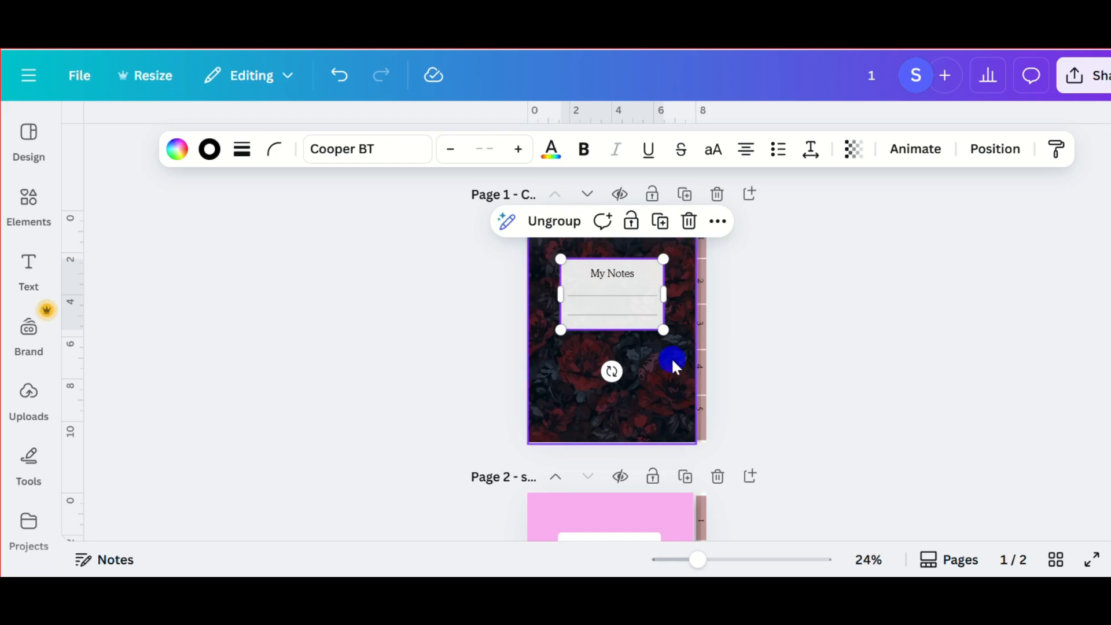
{"action": "scroll", "coordinate": [671, 357], "scroll_direction": "up", "scroll_amount": 2}
{"action": "left_click", "coordinate": [665, 273]}
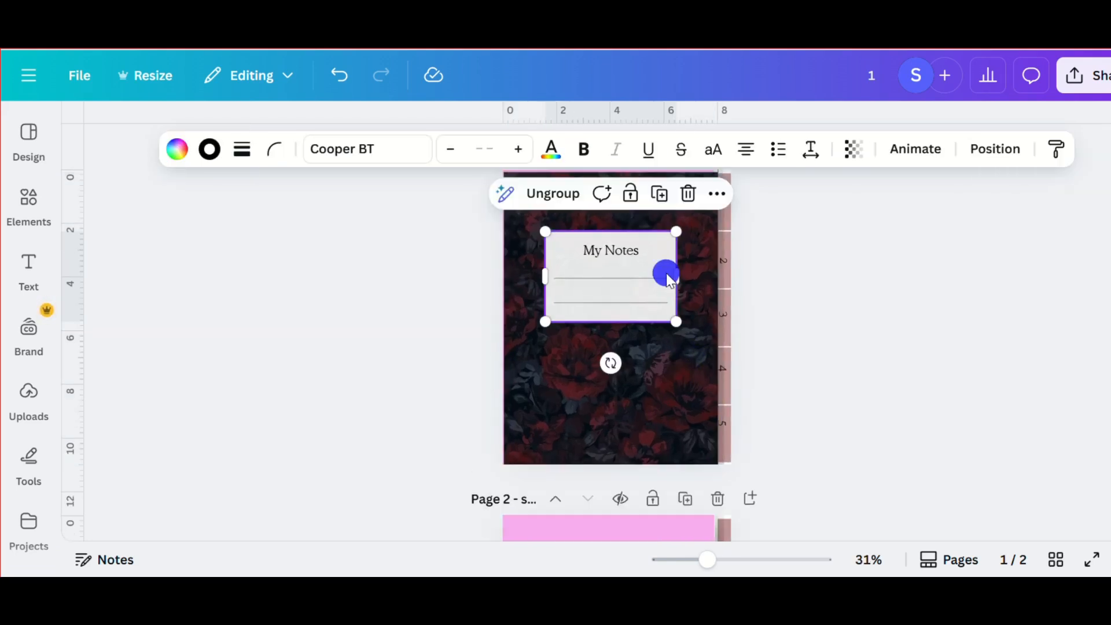
{"action": "left_click", "coordinate": [270, 158]}
{"action": "mouse_move", "coordinate": [248, 223]}
{"action": "left_mouse_down"}
{"action": "mouse_move", "coordinate": [257, 228]}
{"action": "mouse_move", "coordinate": [237, 222]}
{"action": "left_mouse_up"}
{"action": "left_click", "coordinate": [240, 154]}
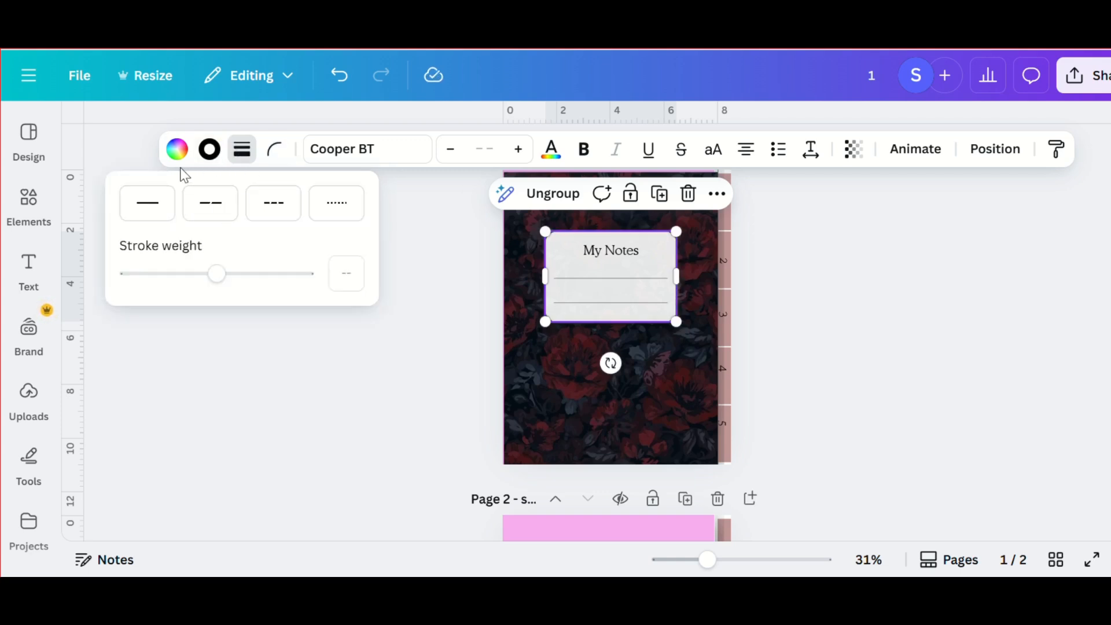
{"action": "left_click", "coordinate": [208, 150]}
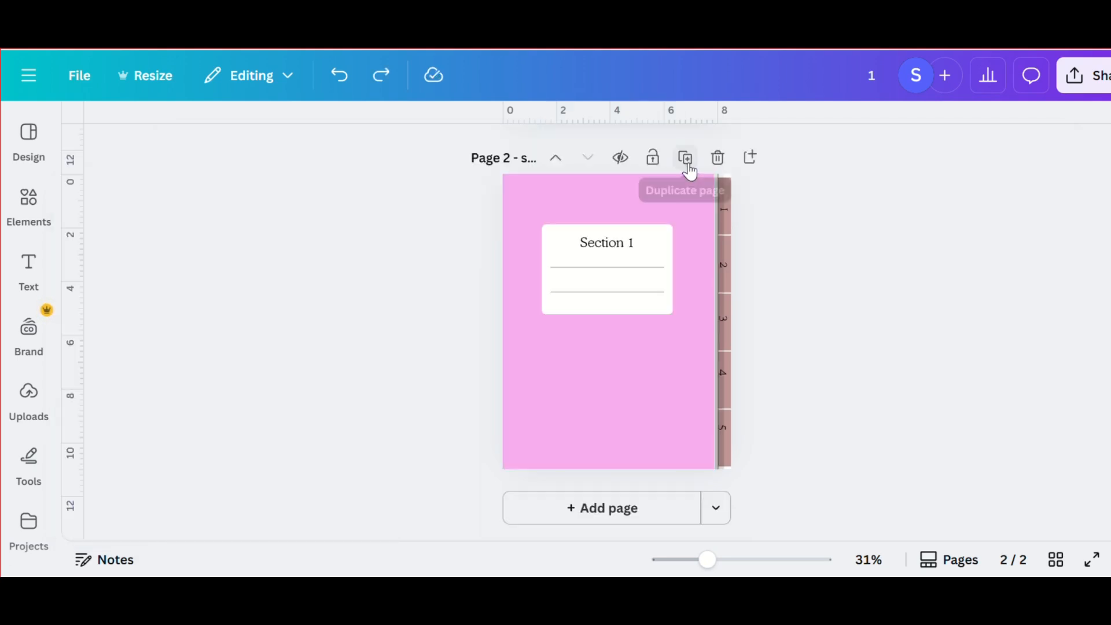
- Duplicate the Section 1 page and recolor the pink page shape on the copy white
{"action": "left_click", "coordinate": [684, 159]}
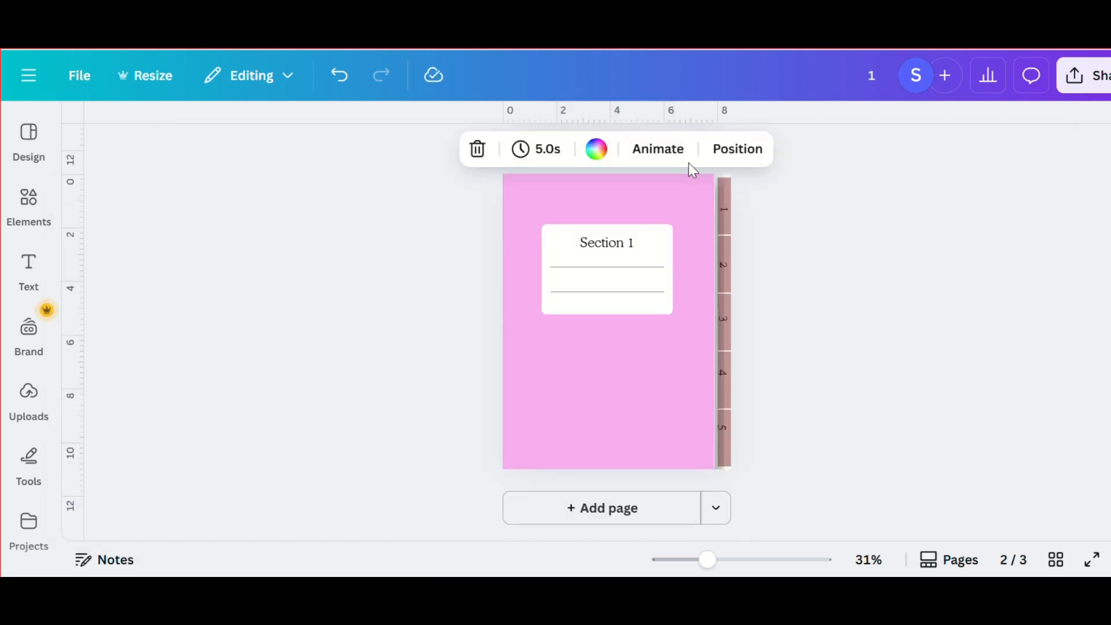
{"action": "left_click", "coordinate": [666, 194]}
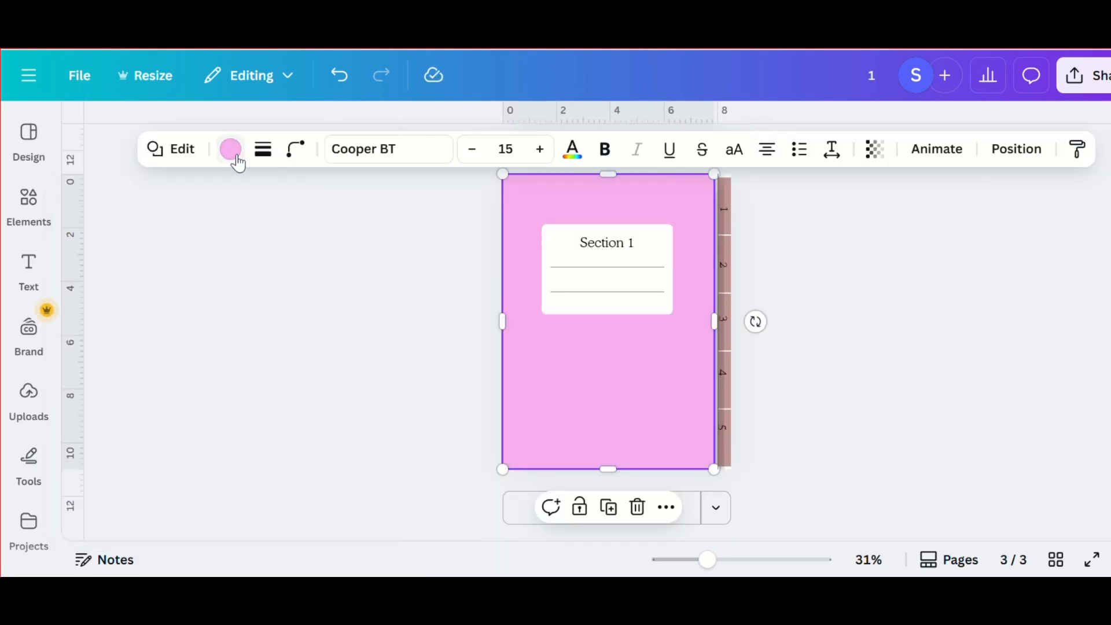
{"action": "left_click", "coordinate": [230, 149]}
{"action": "left_click", "coordinate": [300, 335]}
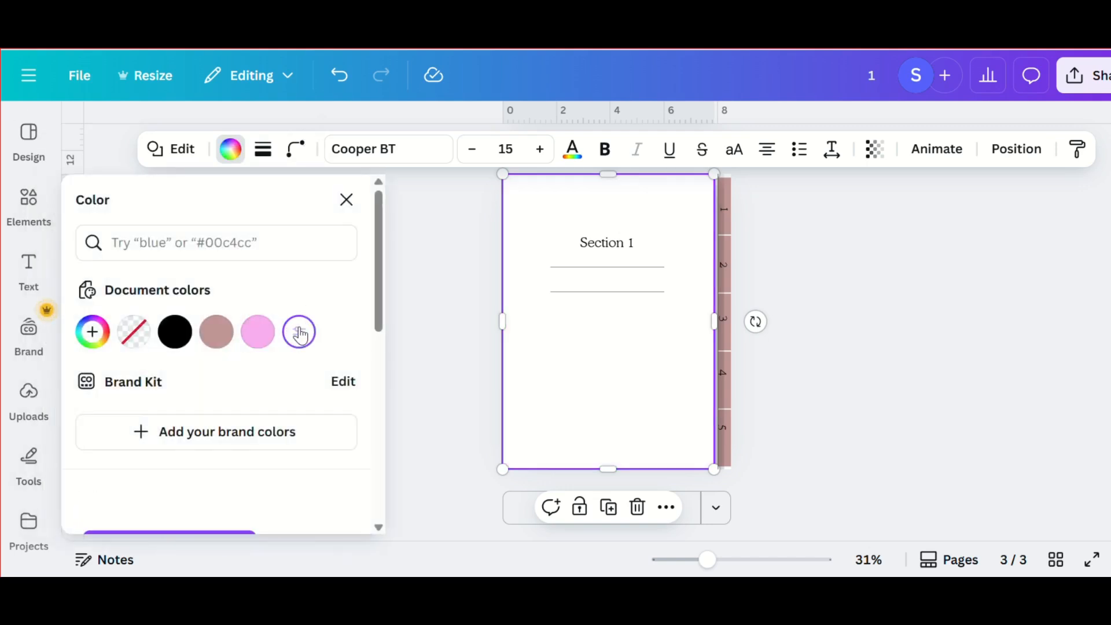
- Delete the "Section 1" title from the white page and stretch both lines across nearly the full page width near its upper edge
{"action": "left_click", "coordinate": [619, 245]}
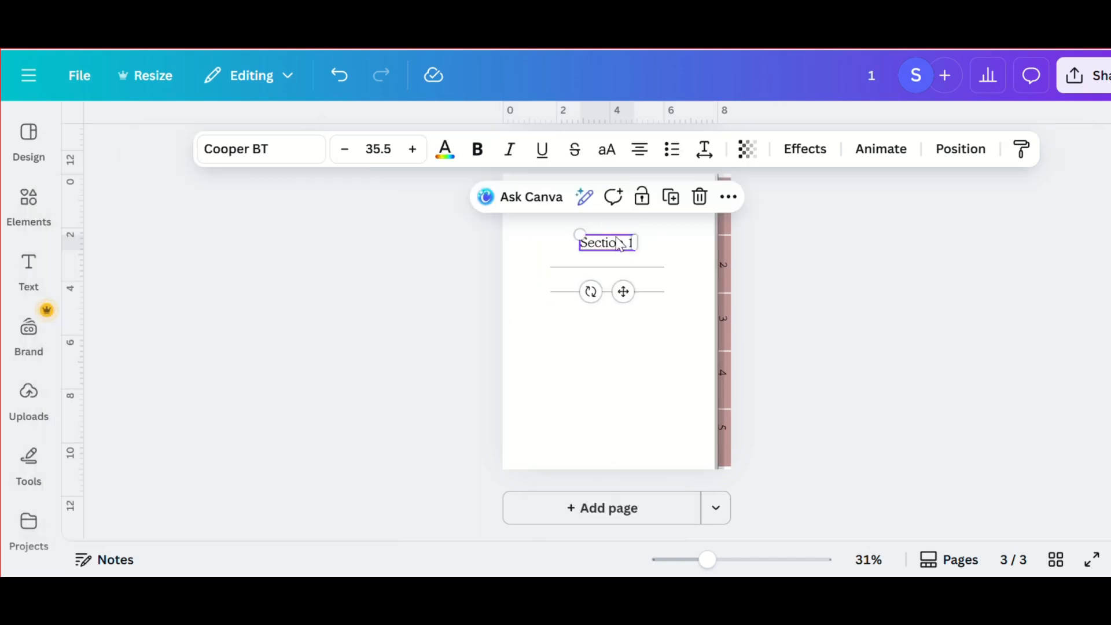
{"action": "left_click", "coordinate": [699, 197]}
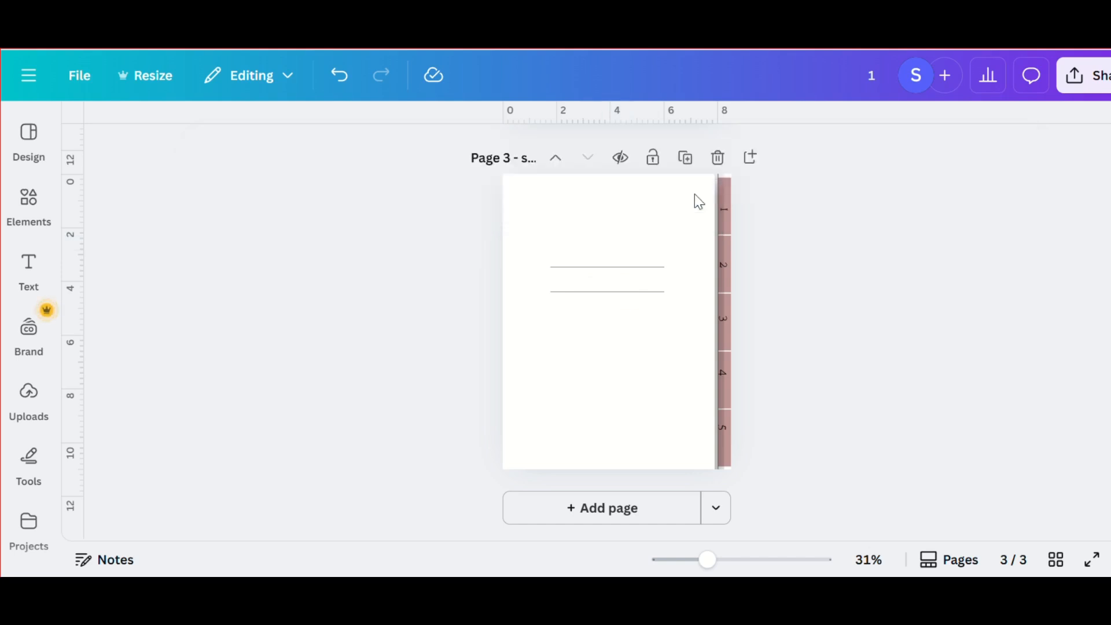
{"action": "left_click_drag", "start_coordinate": [695, 200], "coordinate": [581, 246]}
{"action": "left_click_drag", "start_coordinate": [637, 202], "coordinate": [707, 197]}
{"action": "scroll", "coordinate": [600, 234], "scroll_direction": "up", "scroll_amount": 2}
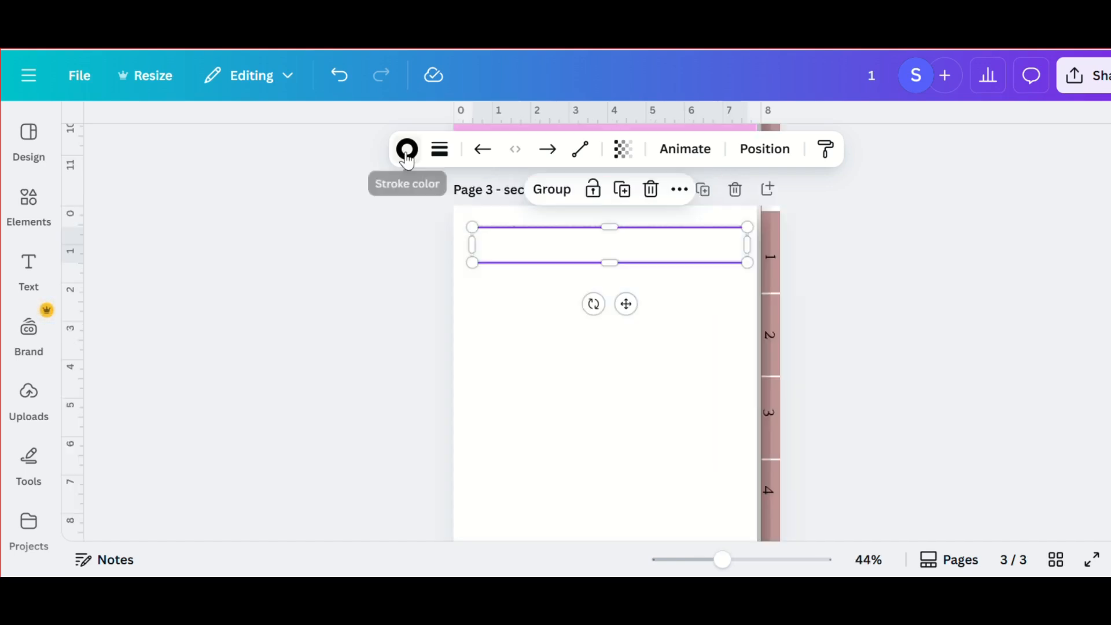
- Set the stroke color of both long lines on the white page to dark gray
{"action": "left_click", "coordinate": [407, 149]}
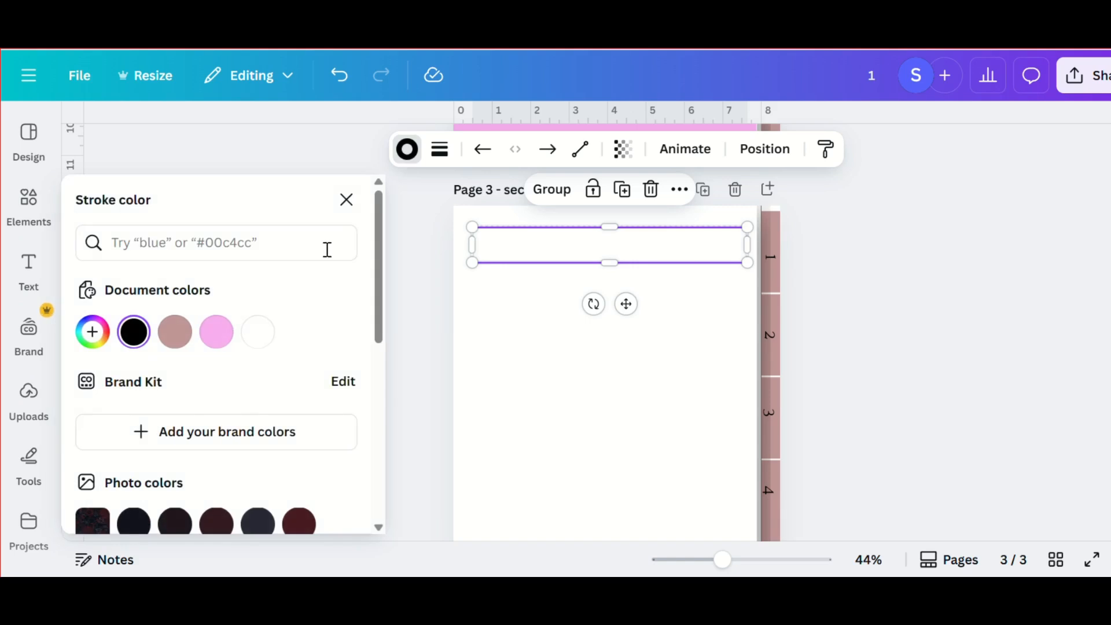
{"action": "scroll", "coordinate": [253, 405], "scroll_direction": "down", "scroll_amount": 3}
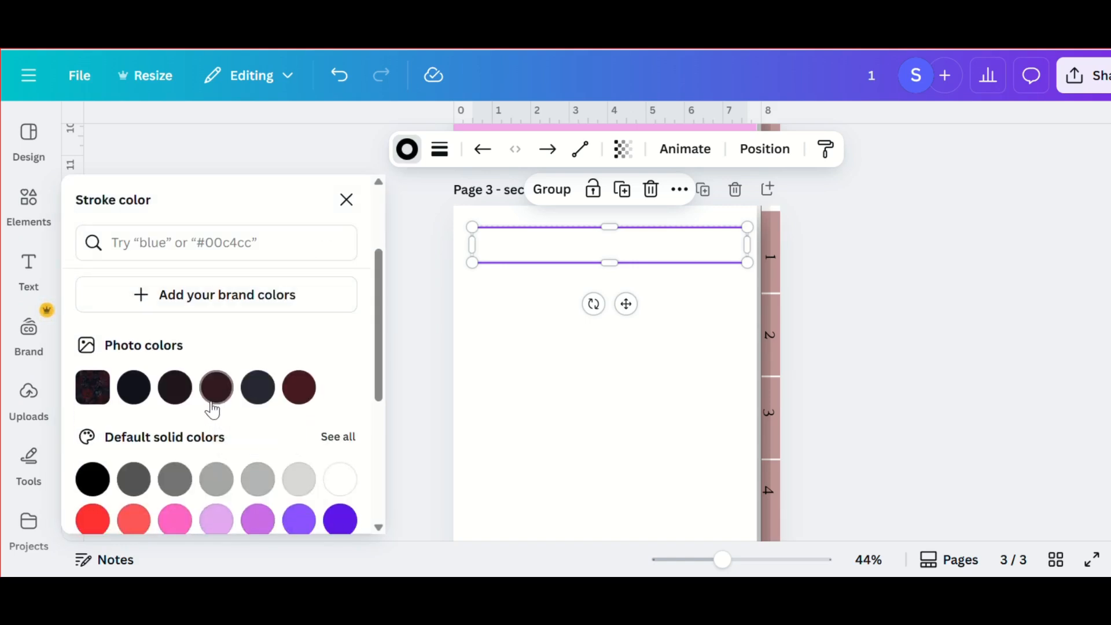
{"action": "left_click", "coordinate": [137, 480]}
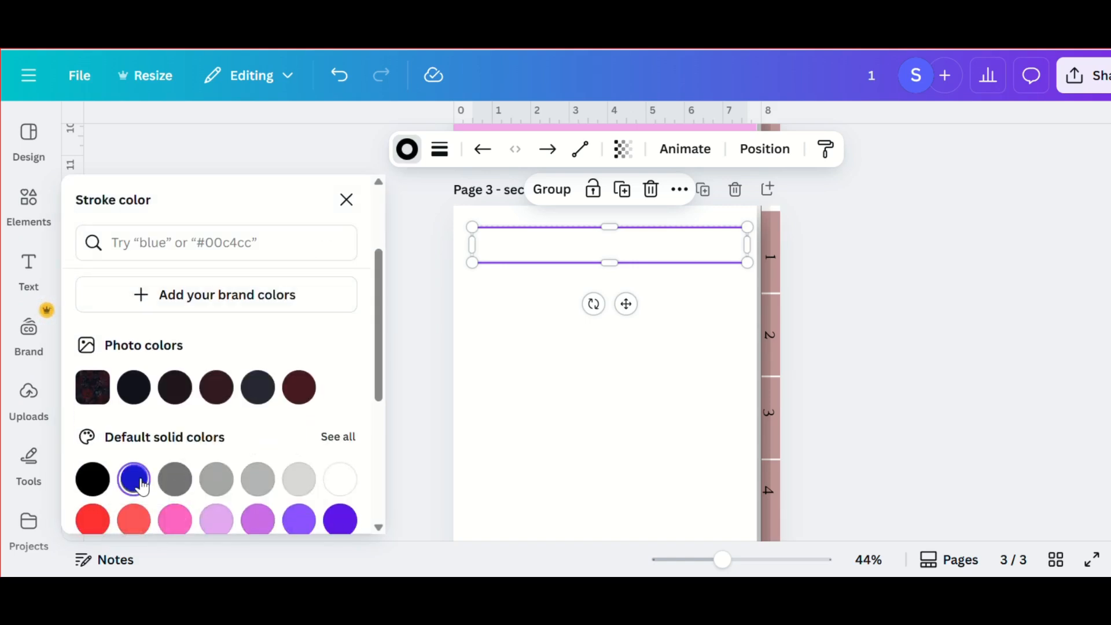
{"action": "left_click", "coordinate": [484, 367]}
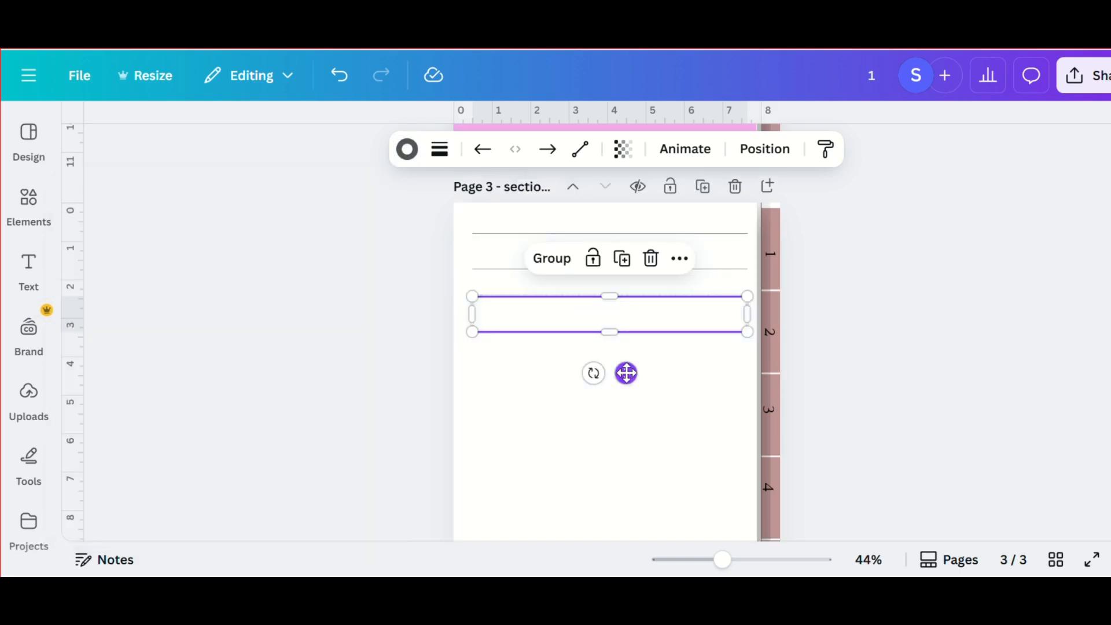
- Duplicate the selected pair of gray lines four more times down the white page, filling it with six pairs
{"action": "left_click", "coordinate": [629, 264]}
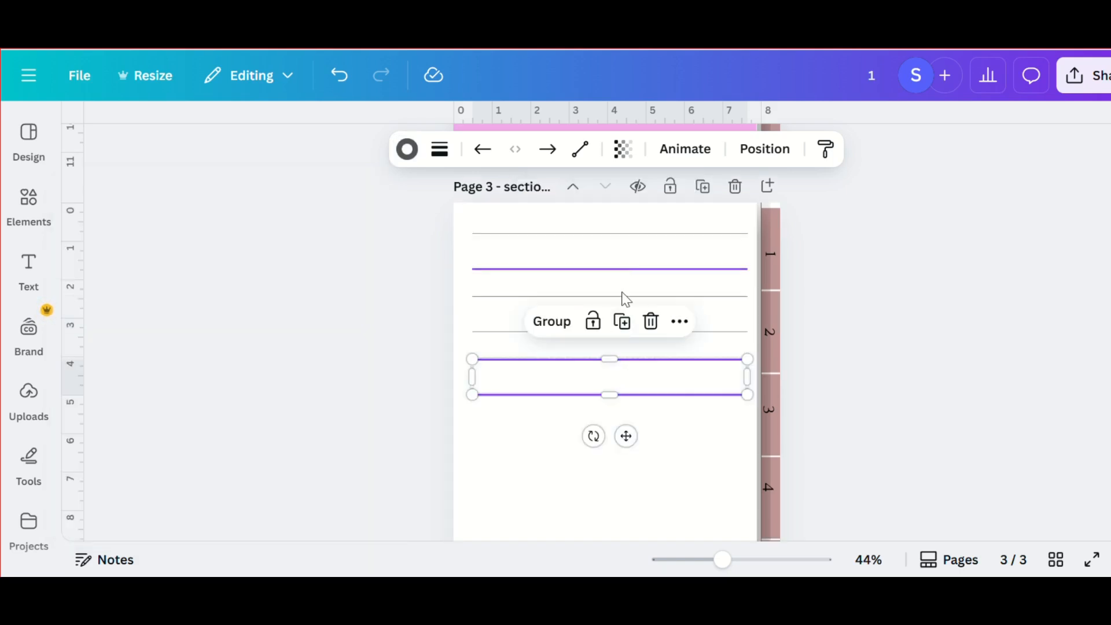
{"action": "left_click", "coordinate": [623, 321]}
{"action": "scroll", "coordinate": [623, 318], "scroll_direction": "down", "scroll_amount": 3}
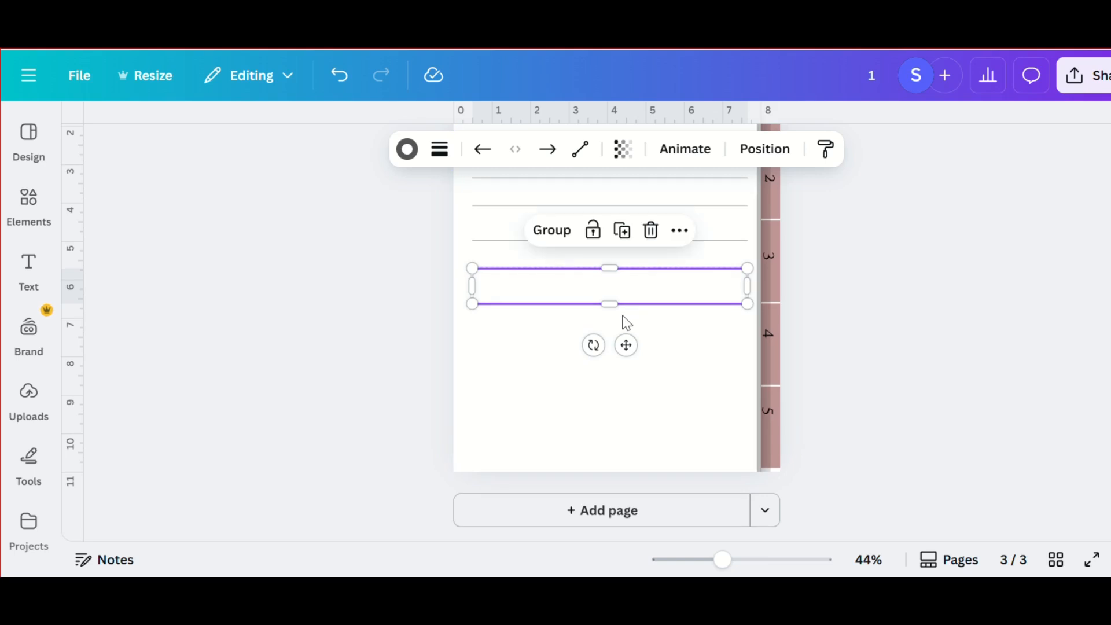
{"action": "left_click", "coordinate": [622, 232]}
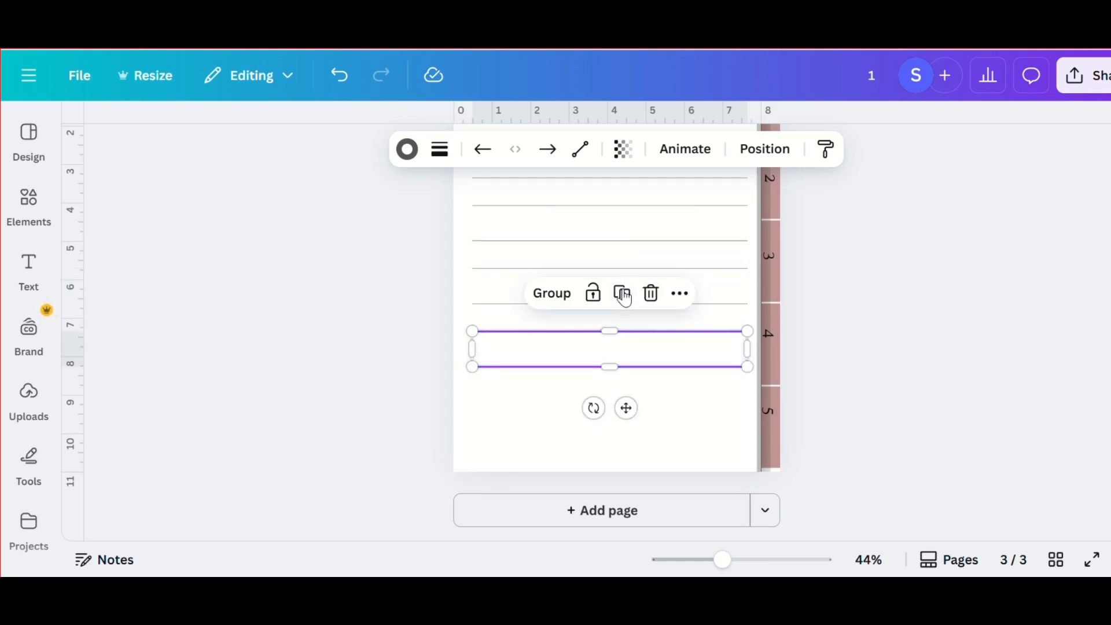
{"action": "left_click", "coordinate": [622, 294]}
{"action": "left_click", "coordinate": [913, 295]}
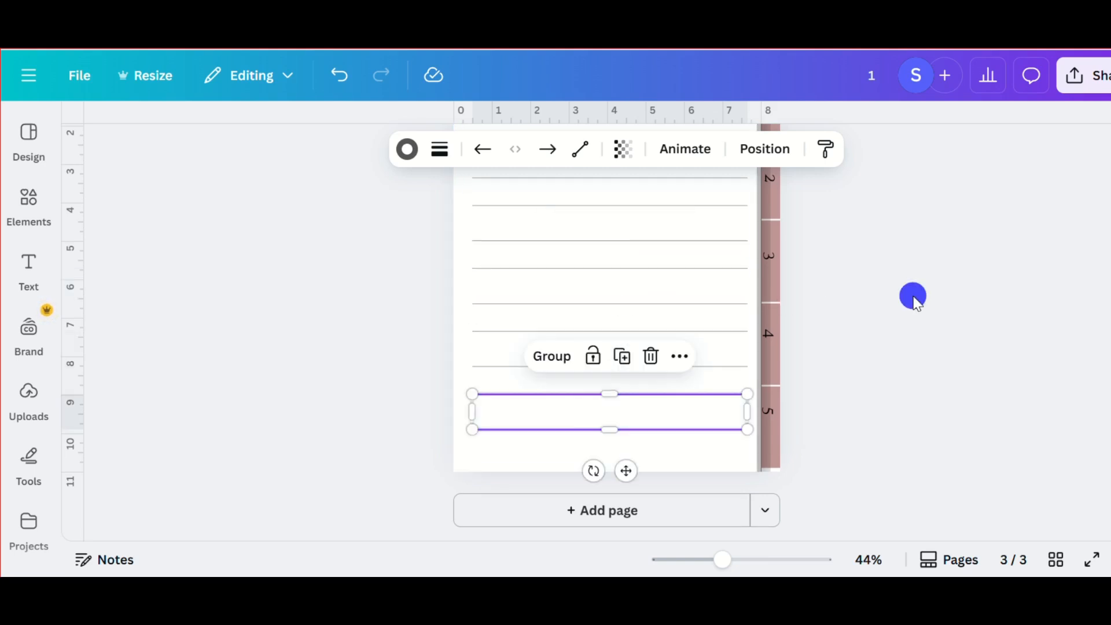
- Examine the ruled lines and their spacing across the full height of the white note page
{"action": "scroll", "coordinate": [660, 404], "scroll_direction": "down", "scroll_amount": 2}
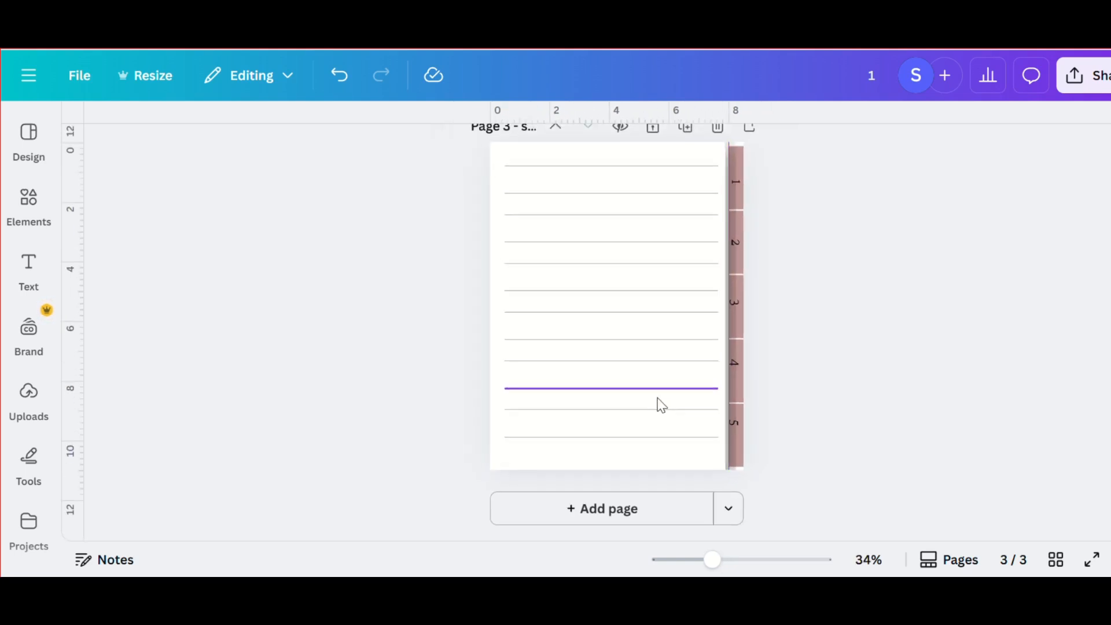
{"action": "scroll", "coordinate": [659, 404], "scroll_direction": "up", "scroll_amount": 1}
{"action": "scroll", "coordinate": [659, 404], "scroll_direction": "down", "scroll_amount": 1}
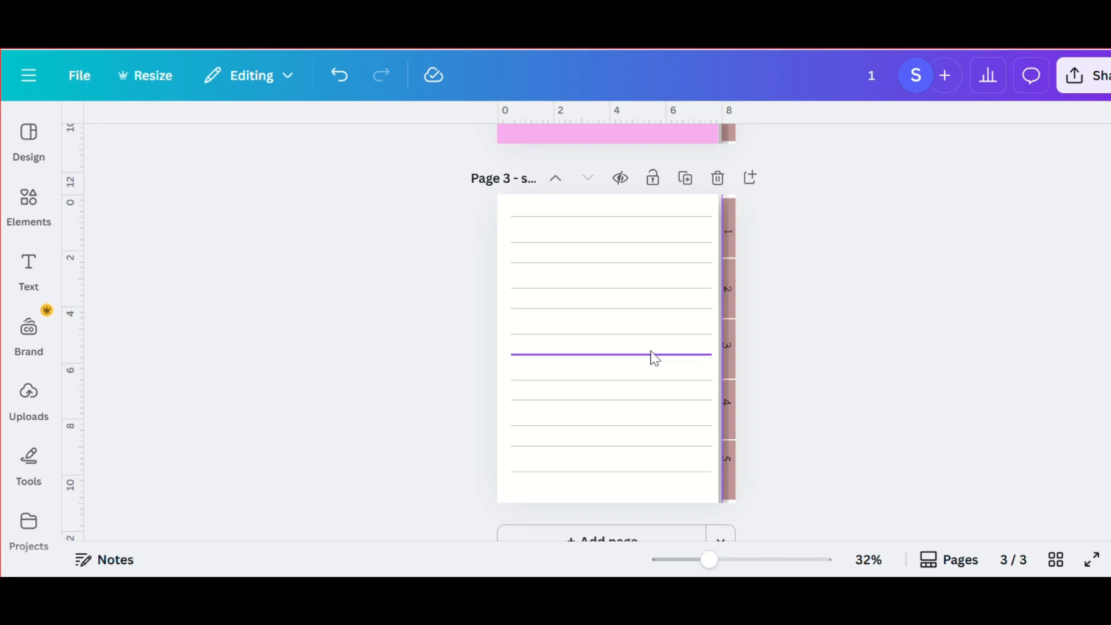
{"action": "scroll", "coordinate": [692, 309], "scroll_direction": "up", "scroll_amount": 1}
{"action": "scroll", "coordinate": [680, 243], "scroll_direction": "up", "scroll_amount": 1}
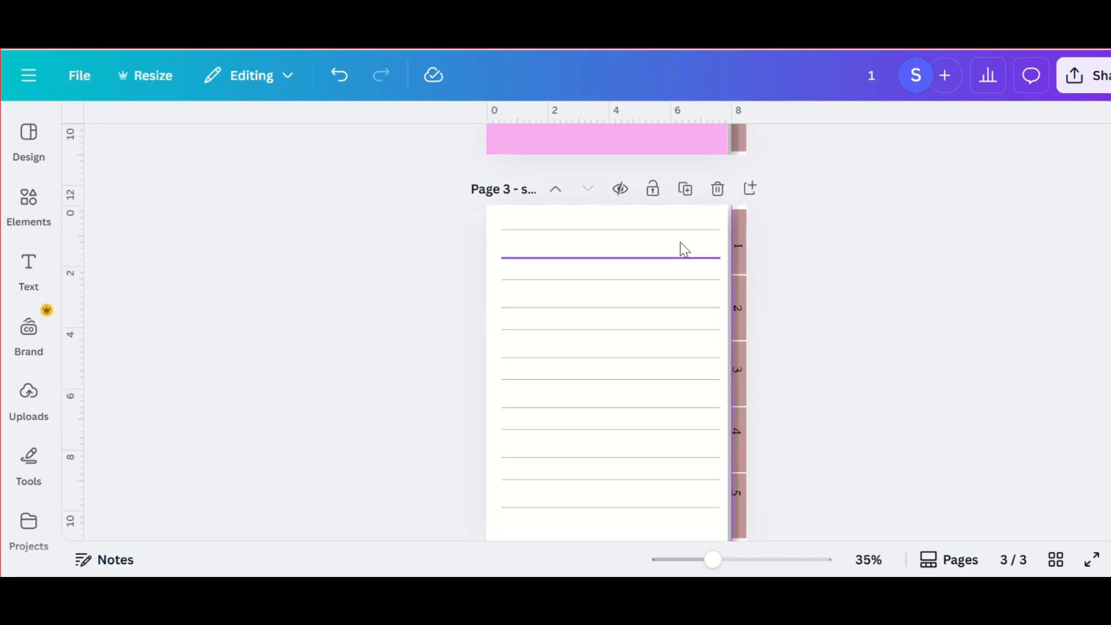
{"action": "scroll", "coordinate": [680, 243], "scroll_direction": "down", "scroll_amount": 3}
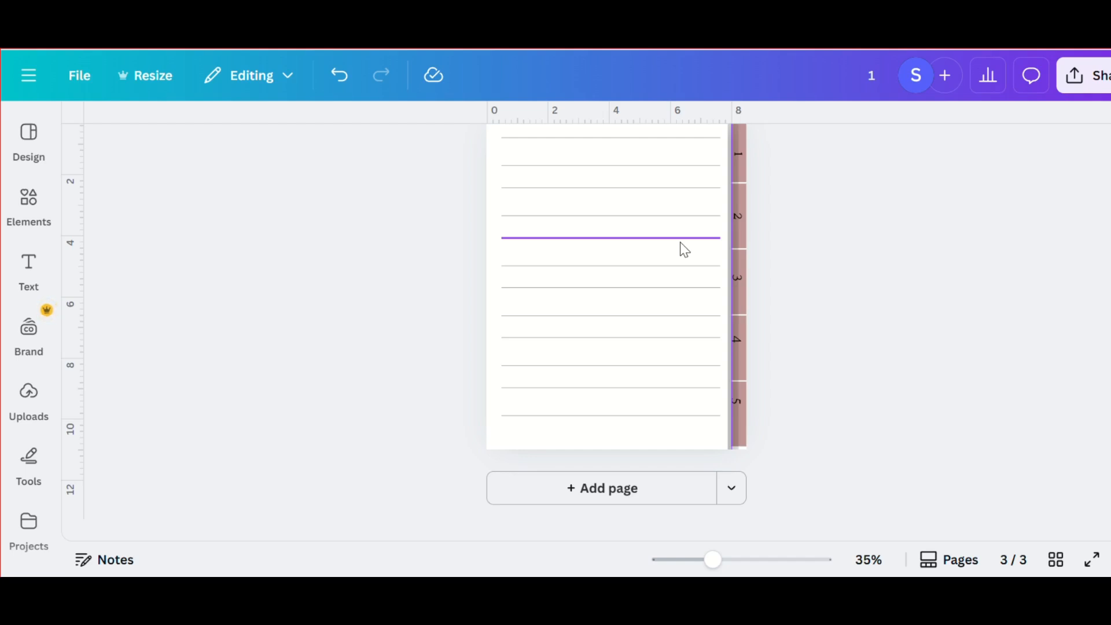
{"action": "scroll", "coordinate": [681, 243], "scroll_direction": "up", "scroll_amount": 3}
{"action": "scroll", "coordinate": [680, 243], "scroll_direction": "down", "scroll_amount": 3}
{"action": "scroll", "coordinate": [680, 244], "scroll_direction": "down", "scroll_amount": 3}
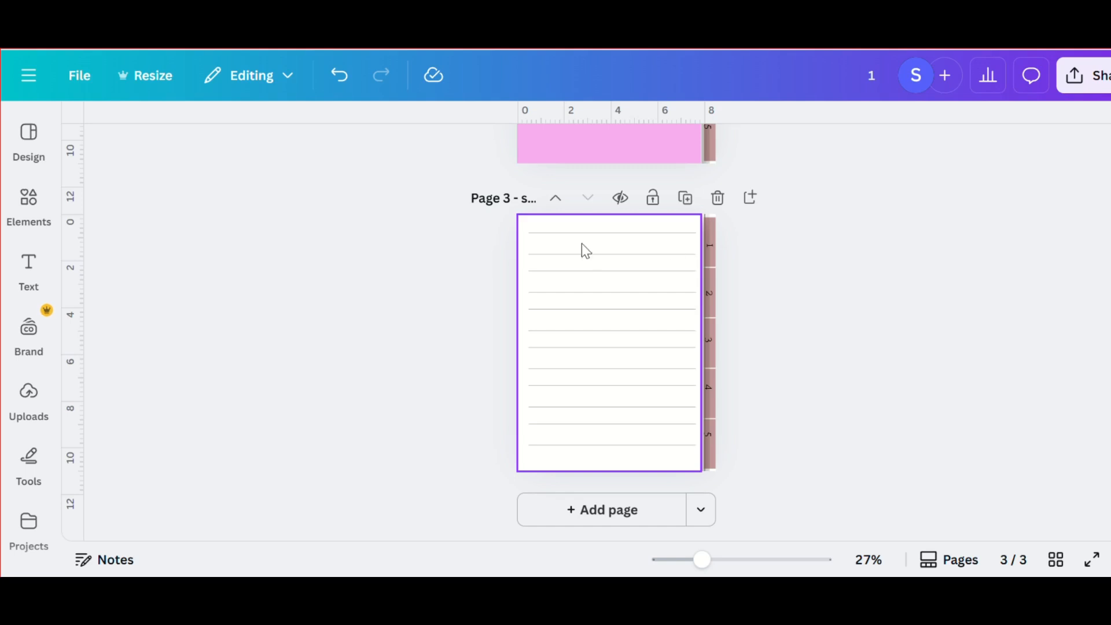
- Rename the lined white page as "notes1"
{"action": "left_click", "coordinate": [528, 197]}
{"action": "left_click", "coordinate": [529, 198]}
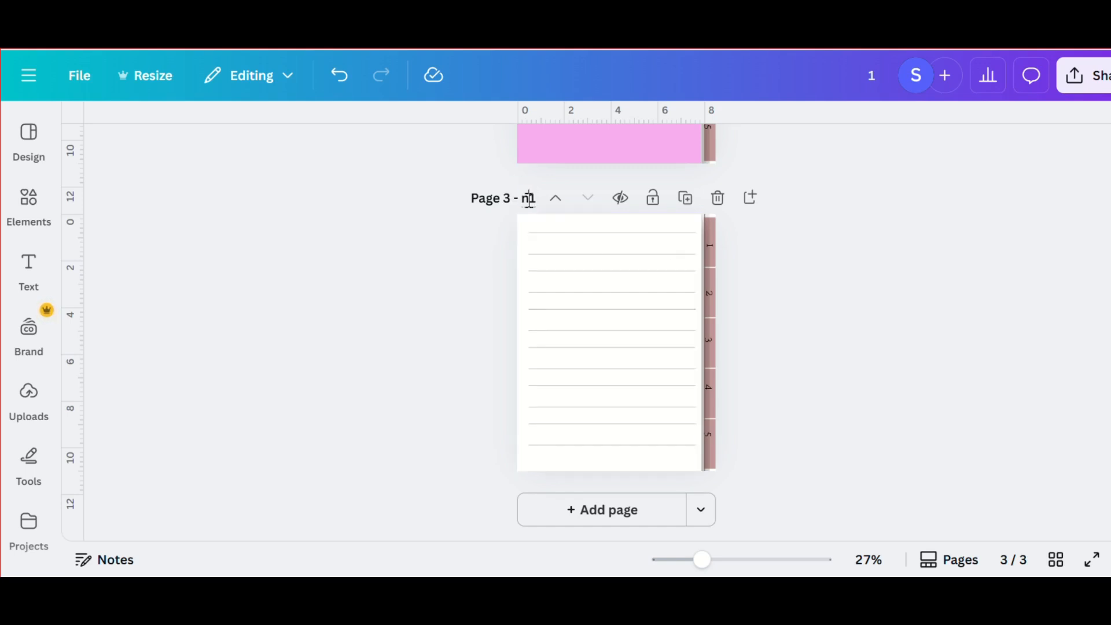
{"action": "left_click", "coordinate": [863, 271]}
- Rename the pink divider page after the cover as "SECTION 1"
{"action": "scroll", "coordinate": [690, 269], "scroll_direction": "up", "scroll_amount": 5}
{"action": "left_click", "coordinate": [530, 243]}
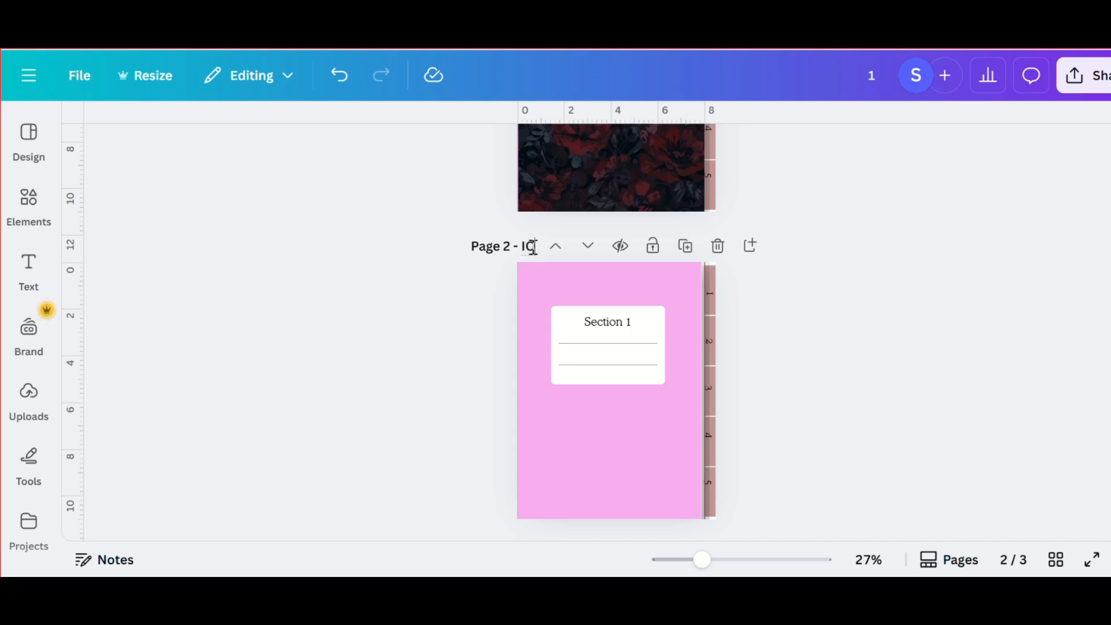
{"action": "left_click", "coordinate": [807, 241]}
{"action": "scroll", "coordinate": [807, 241], "scroll_direction": "up", "scroll_amount": 3}
{"action": "scroll", "coordinate": [807, 241], "scroll_direction": "up", "scroll_amount": 7}
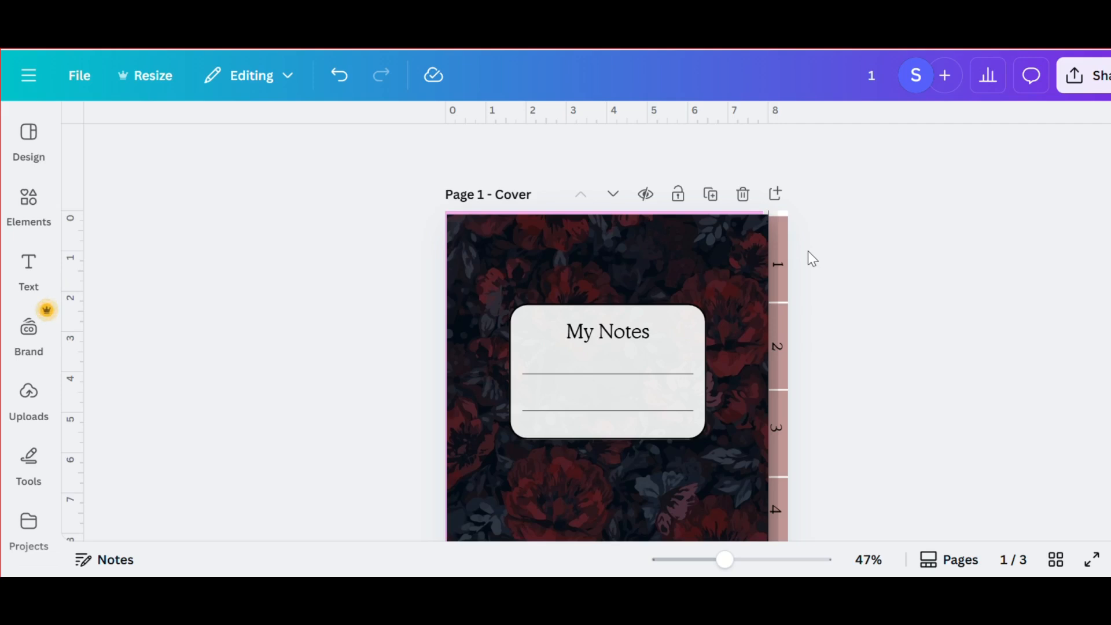
- Duplicate the Section 1 page, name the copy "SECTION 2" and change its label title to "Section 2"
{"action": "scroll", "coordinate": [807, 251], "scroll_direction": "down", "scroll_amount": 10}
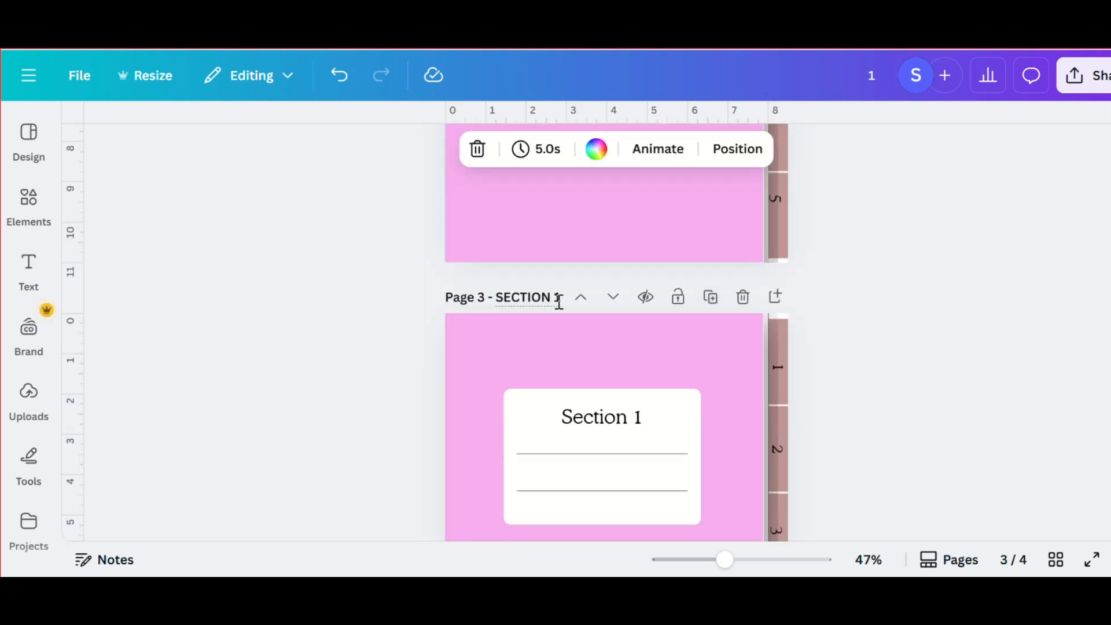
{"action": "type", "text": "2"}
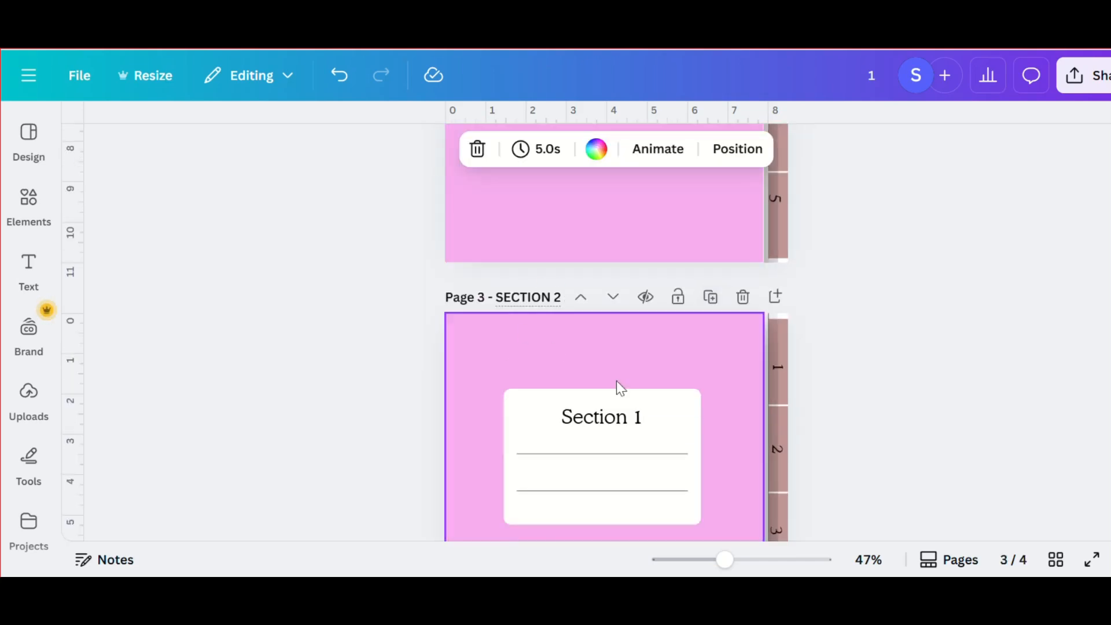
{"action": "double_click", "coordinate": [630, 415]}
{"action": "left_click", "coordinate": [641, 418]}
{"action": "key", "text": "BackSpace"}
{"action": "type", "text": "2"}
- Duplicate the Section 2 page, name the copy "SECTION 3" and change its label title to "Section 3"
{"action": "scroll", "coordinate": [637, 421], "scroll_direction": "down", "scroll_amount": 3}
{"action": "scroll", "coordinate": [639, 427], "scroll_direction": "up", "scroll_amount": 3}
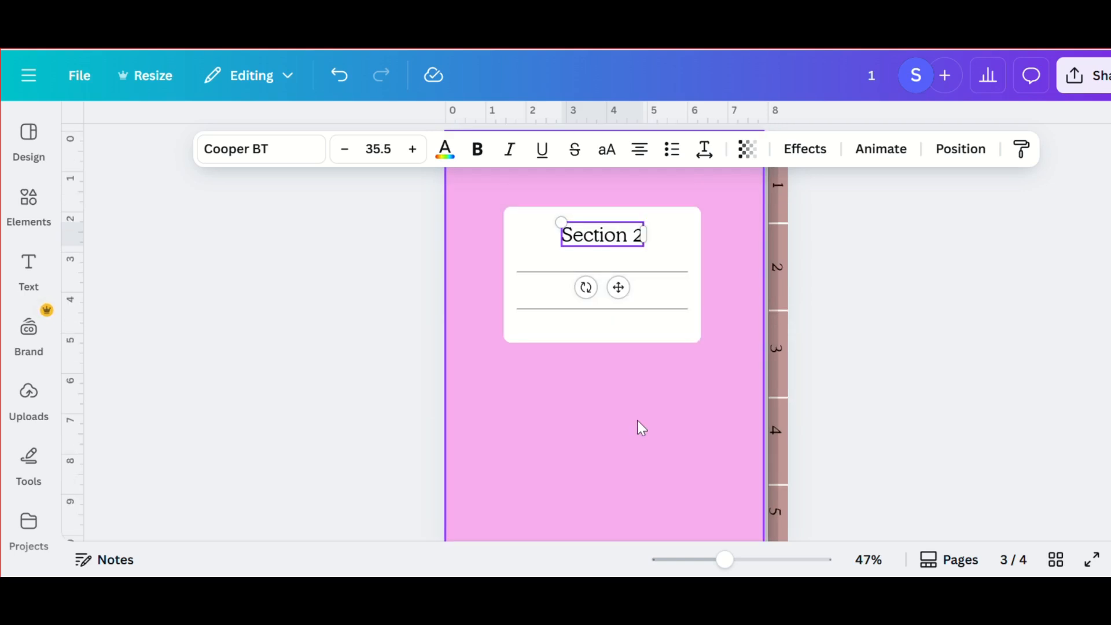
{"action": "left_click", "coordinate": [706, 240]}
{"action": "key", "text": "BackSpace"}
{"action": "type", "text": "3"}
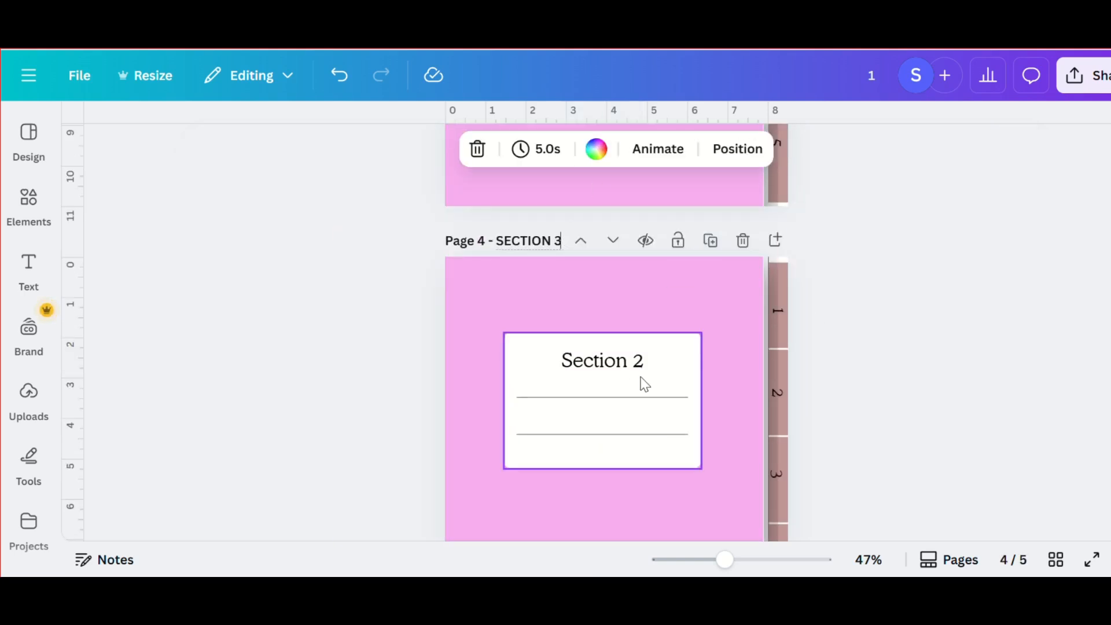
{"action": "double_click", "coordinate": [642, 365]}
{"action": "key", "text": "BackSpace"}
{"action": "type", "text": "3"}
- Duplicate the Section 3 page, name the copy "SECTION 4" and change its label title to "Section 4"
{"action": "scroll", "coordinate": [641, 368], "scroll_direction": "down", "scroll_amount": 1}
{"action": "scroll", "coordinate": [641, 369], "scroll_direction": "up", "scroll_amount": 2}
{"action": "left_click", "coordinate": [710, 347]}
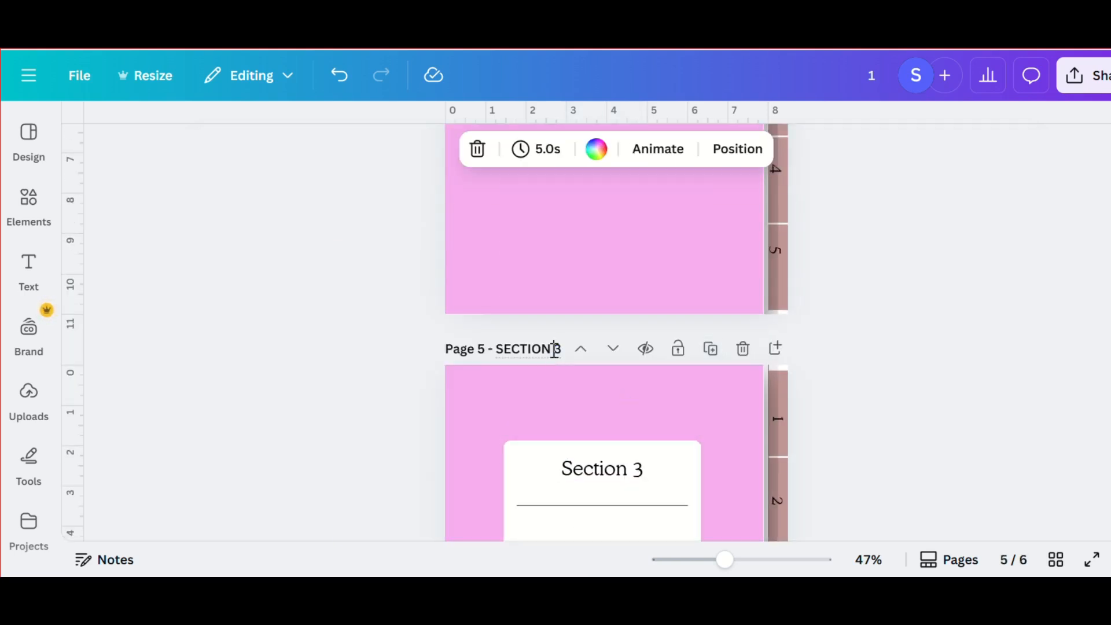
{"action": "left_click", "coordinate": [551, 347]}
{"action": "key", "text": "BackSpace"}
{"action": "type", "text": "4"}
{"action": "double_click", "coordinate": [639, 470]}
{"action": "type", "text": "4"}
- Duplicate the Section 4 page, name the copy "SECTION 5" and change its label title to "Section 5"
{"action": "scroll", "coordinate": [641, 475], "scroll_direction": "down", "scroll_amount": 2}
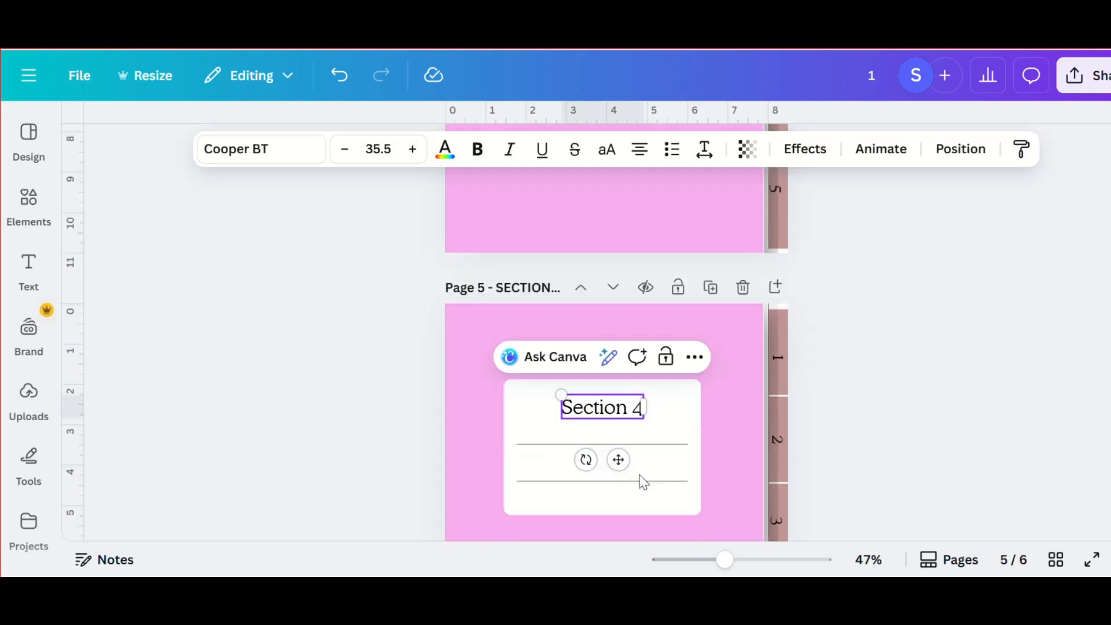
{"action": "left_click", "coordinate": [711, 275]}
{"action": "left_click", "coordinate": [565, 277]}
{"action": "key", "text": "BackSpace"}
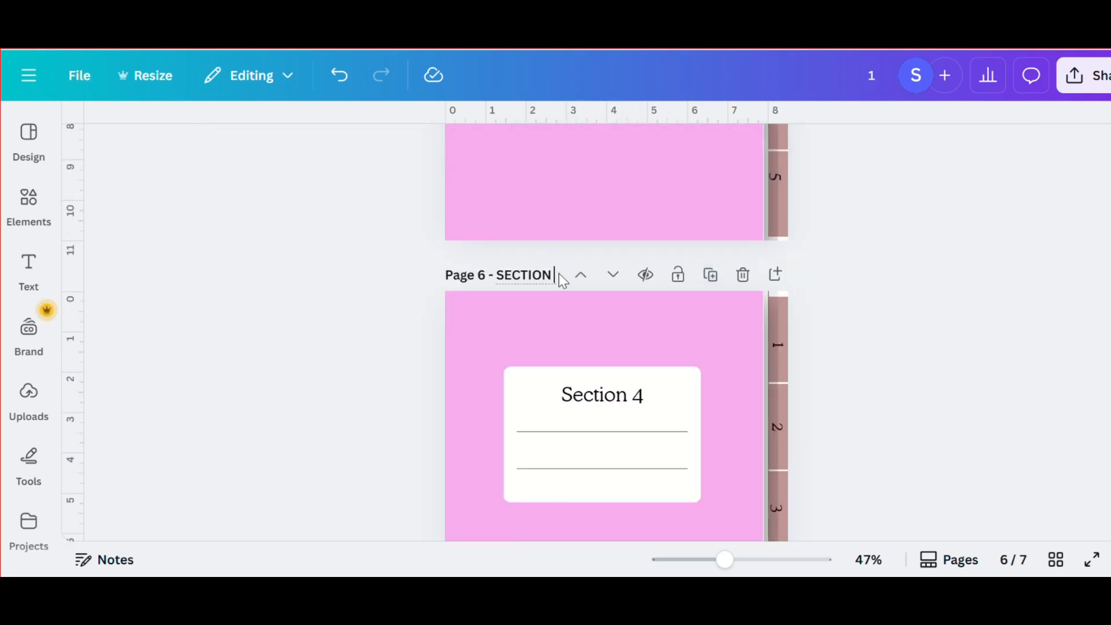
{"action": "type", "text": "5"}
{"action": "left_click", "coordinate": [630, 392]}
{"action": "key", "text": "BackSpace"}
{"action": "type", "text": "5"}
- Review the notebook's pages from the Section 5 divider and the lined page back to the cover
{"action": "scroll", "coordinate": [634, 397], "scroll_direction": "down", "scroll_amount": 2}
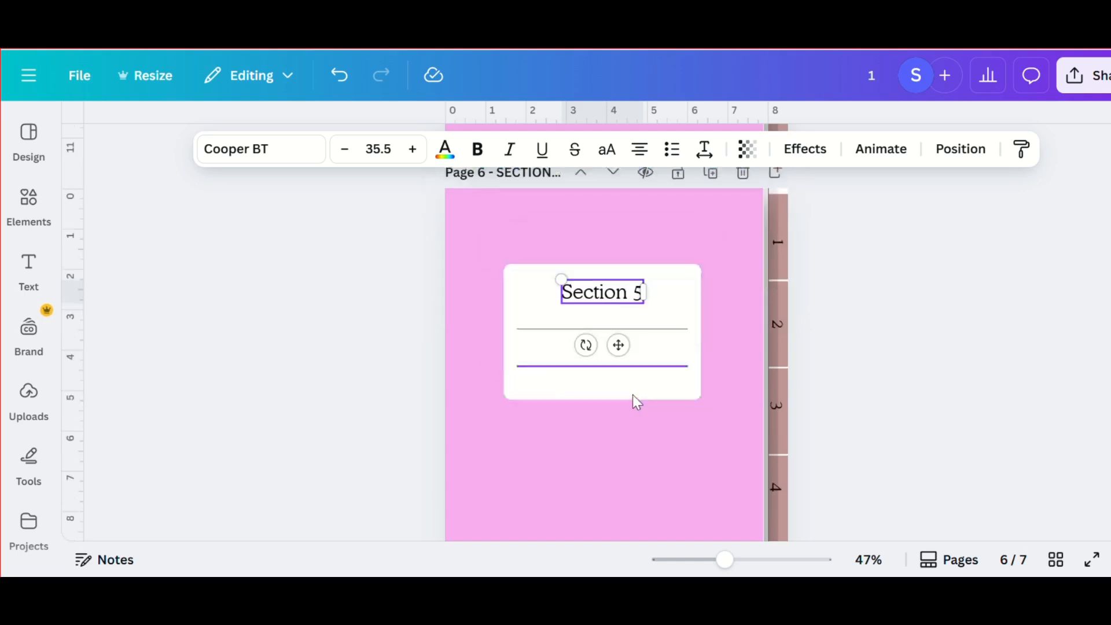
{"action": "left_click", "coordinate": [610, 476]}
{"action": "scroll", "coordinate": [610, 475], "scroll_direction": "up", "scroll_amount": 2}
{"action": "scroll", "coordinate": [610, 476], "scroll_direction": "down", "scroll_amount": 3}
{"action": "scroll", "coordinate": [610, 476], "scroll_direction": "down", "scroll_amount": 3}
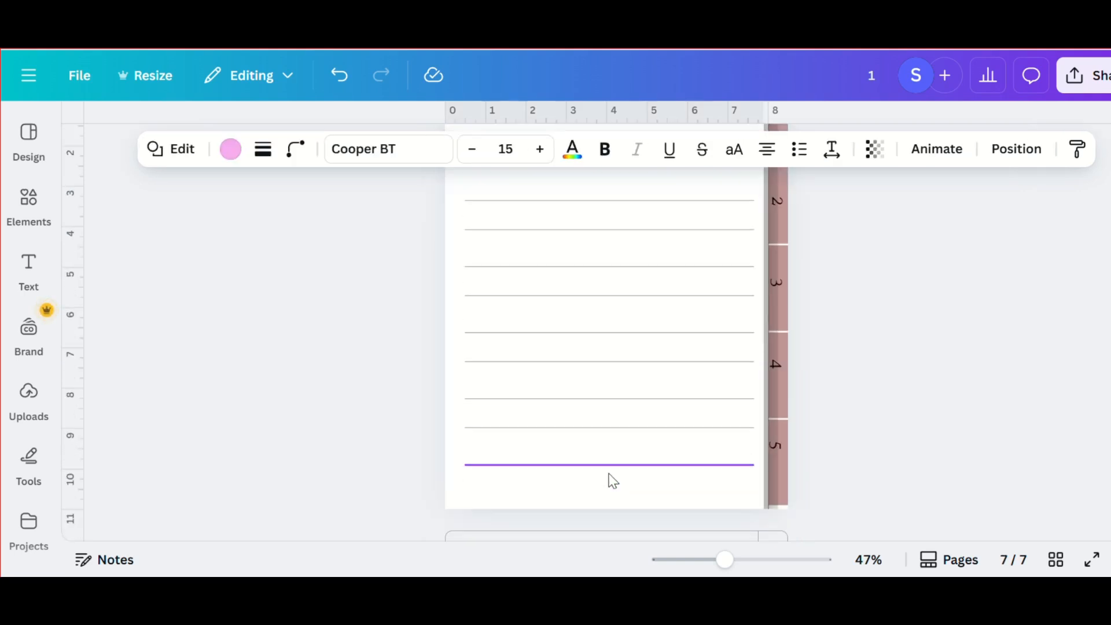
{"action": "scroll", "coordinate": [610, 476], "scroll_direction": "up", "scroll_amount": 20}
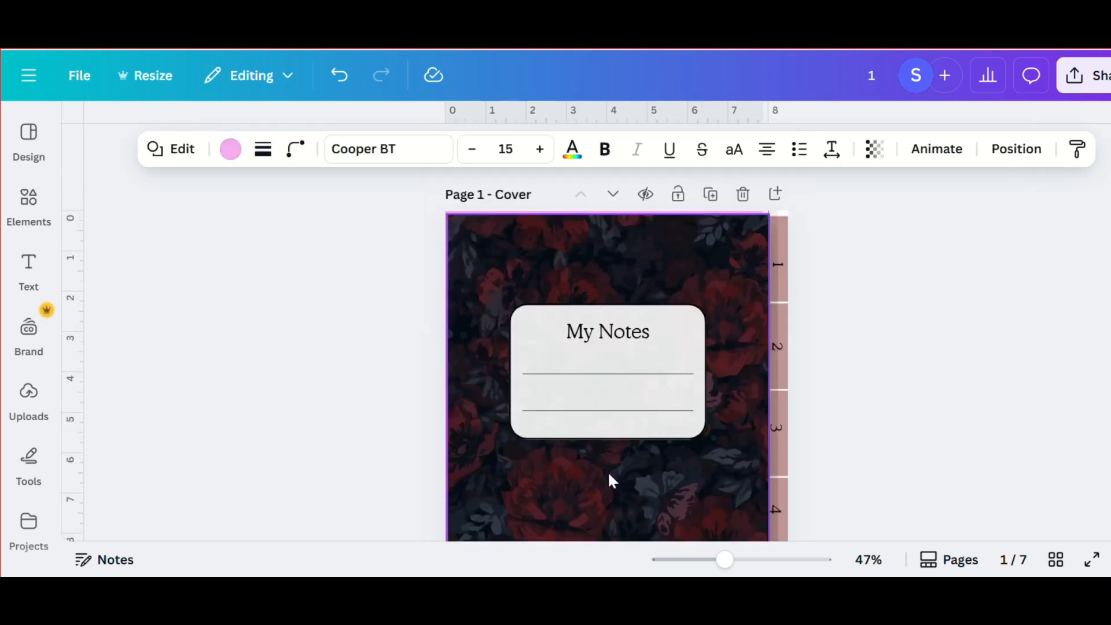
{"action": "scroll", "coordinate": [608, 471], "scroll_direction": "down", "scroll_amount": 4}
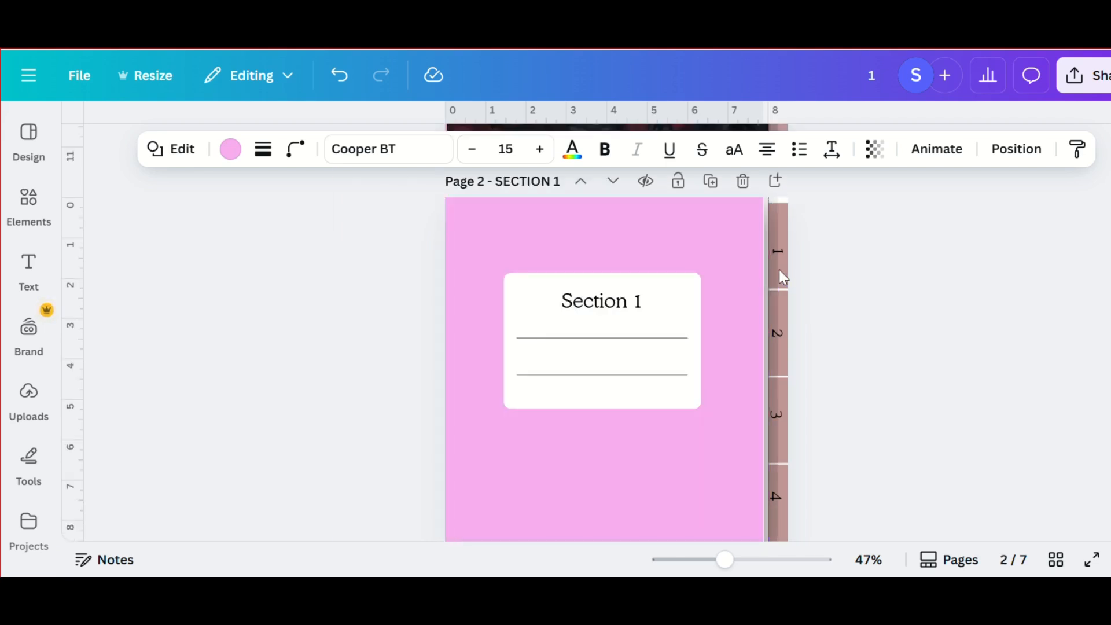
- Link side tab 1 on the Section 1 page to the document page "2 - SECTION 1"
{"action": "left_click", "coordinate": [778, 232]}
{"action": "left_click", "coordinate": [831, 307]}
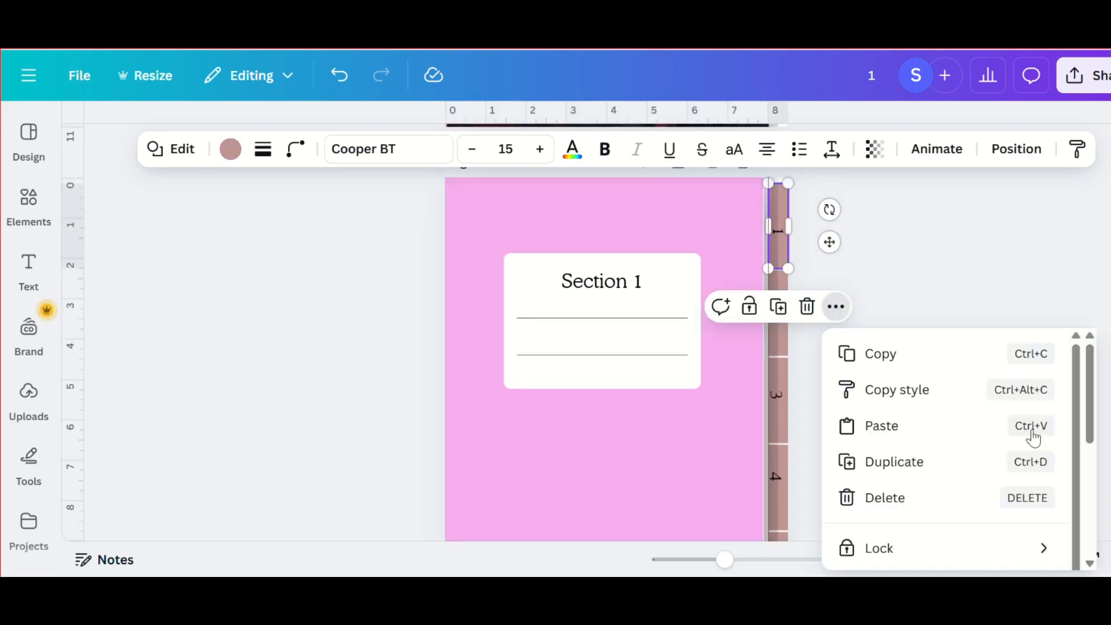
{"action": "scroll", "coordinate": [1024, 463], "scroll_direction": "down", "scroll_amount": 3}
{"action": "left_click", "coordinate": [1013, 521]}
{"action": "scroll", "coordinate": [944, 327], "scroll_direction": "down", "scroll_amount": 3}
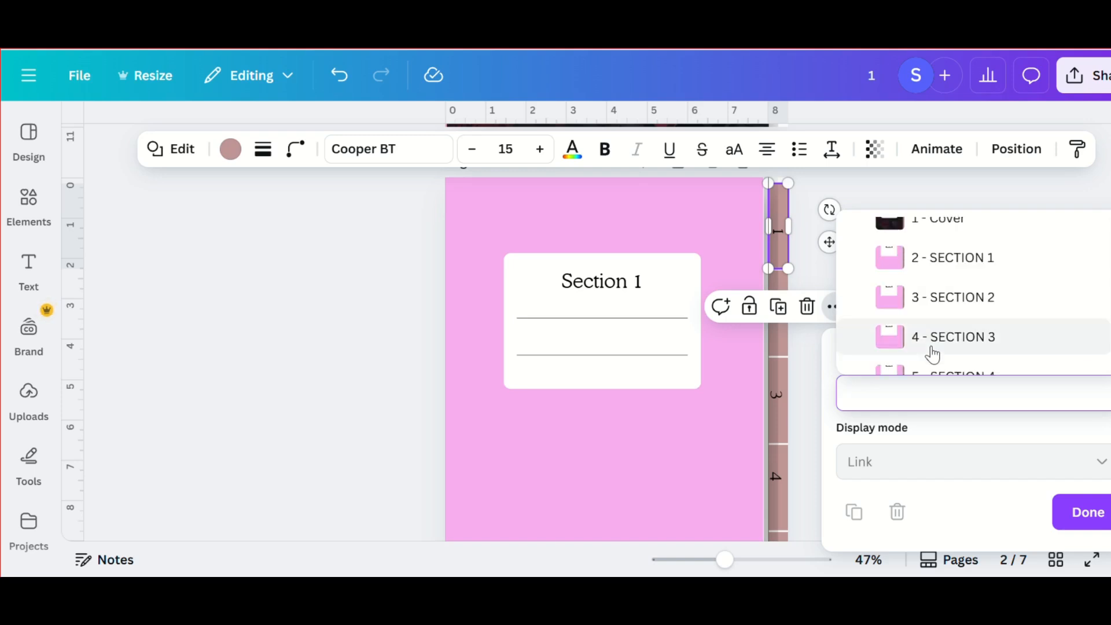
{"action": "left_click", "coordinate": [961, 274]}
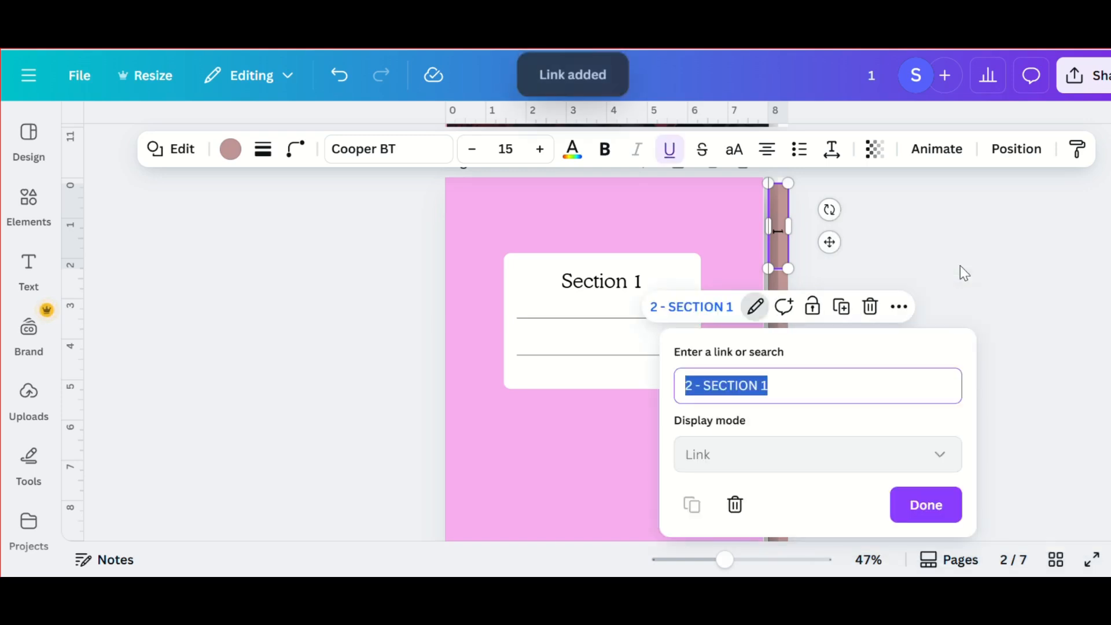
{"action": "left_click", "coordinate": [935, 509]}
- Link side tab 2 on the Section 1 page to the document page "3 - SECTION 2"
{"action": "left_click", "coordinate": [778, 336]}
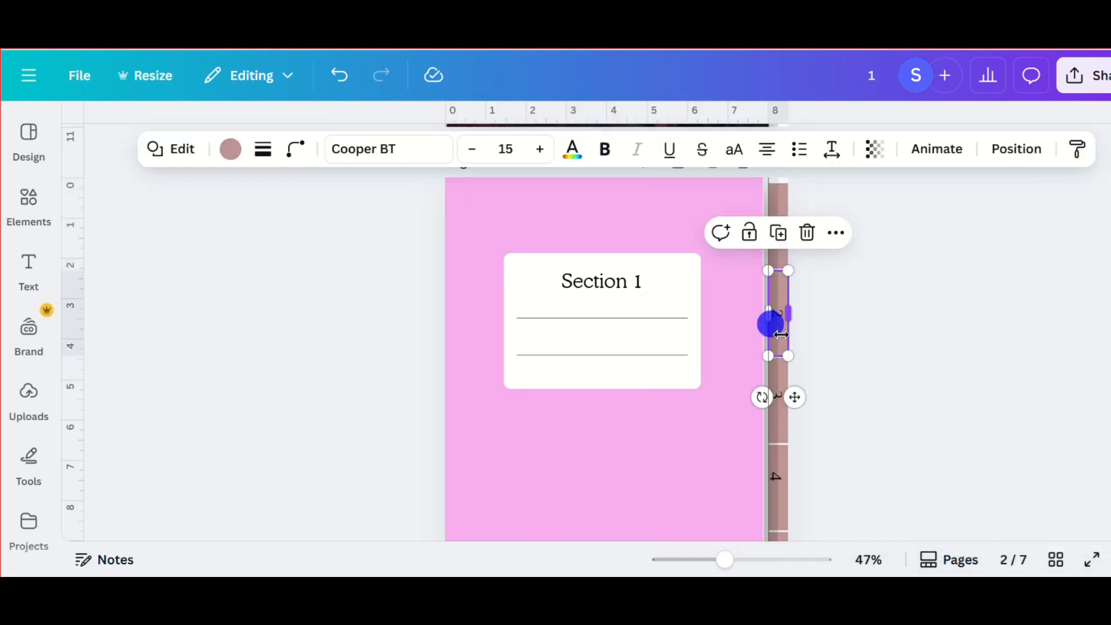
{"action": "left_click", "coordinate": [835, 232]}
{"action": "scroll", "coordinate": [877, 562], "scroll_direction": "down", "scroll_amount": 1}
{"action": "left_click", "coordinate": [877, 562]}
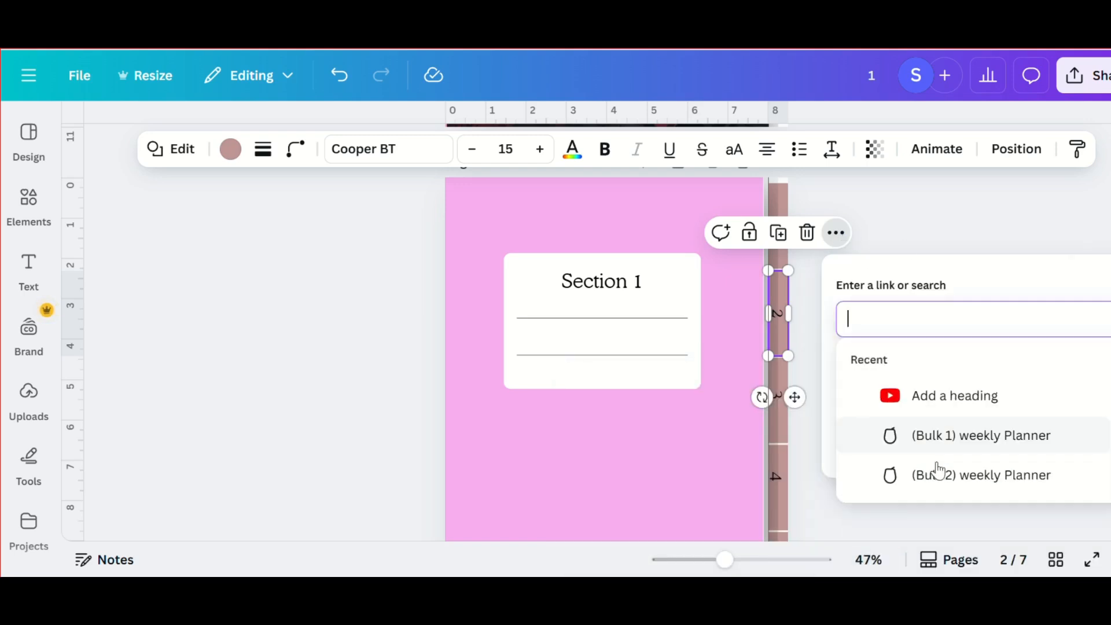
{"action": "scroll", "coordinate": [936, 464], "scroll_direction": "down", "scroll_amount": 3}
{"action": "left_click", "coordinate": [955, 359]}
- Link side tab 3 on the Section 1 page to the document page "4 - SECTION 3"
{"action": "left_click", "coordinate": [776, 417]}
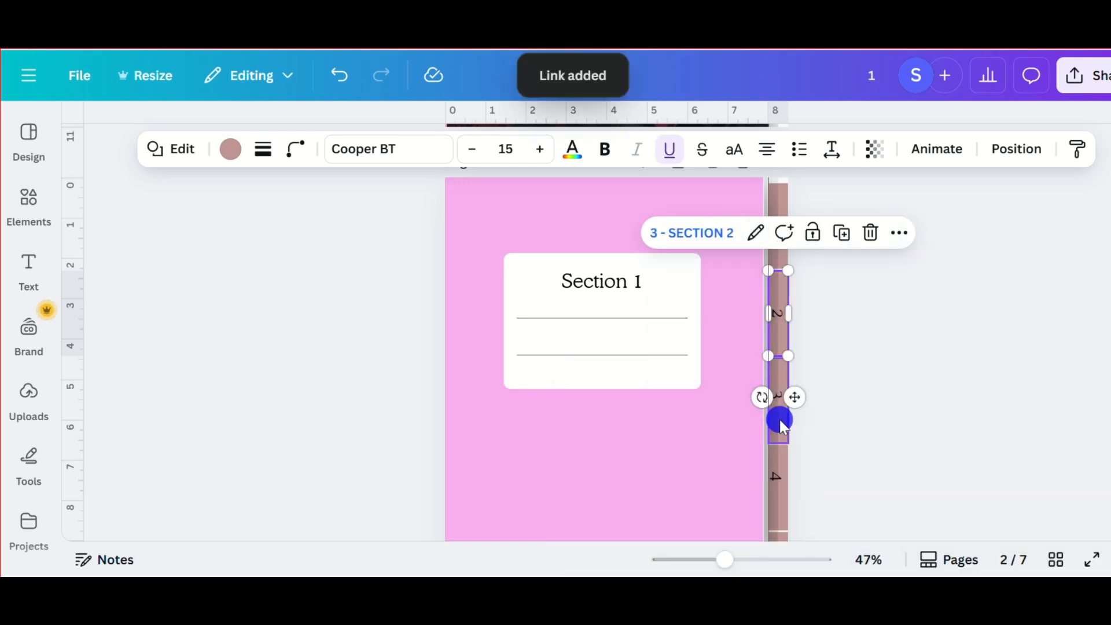
{"action": "left_click", "coordinate": [835, 319]}
{"action": "left_click", "coordinate": [906, 247]}
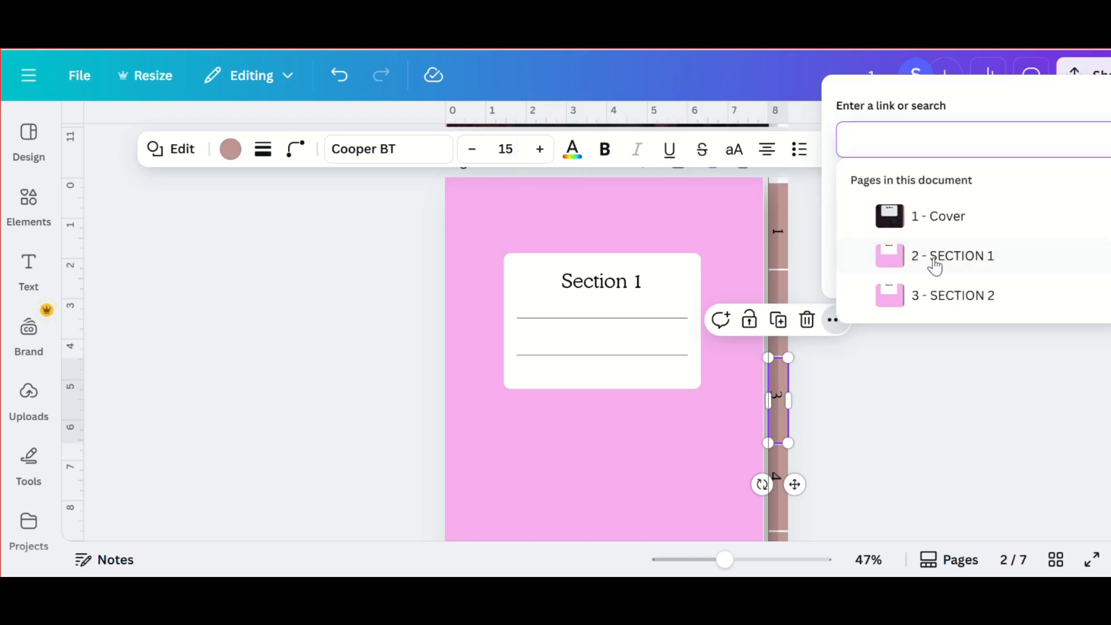
{"action": "scroll", "coordinate": [937, 280], "scroll_direction": "down", "scroll_amount": 3}
{"action": "left_click", "coordinate": [953, 241]}
{"action": "left_click", "coordinate": [928, 518]}
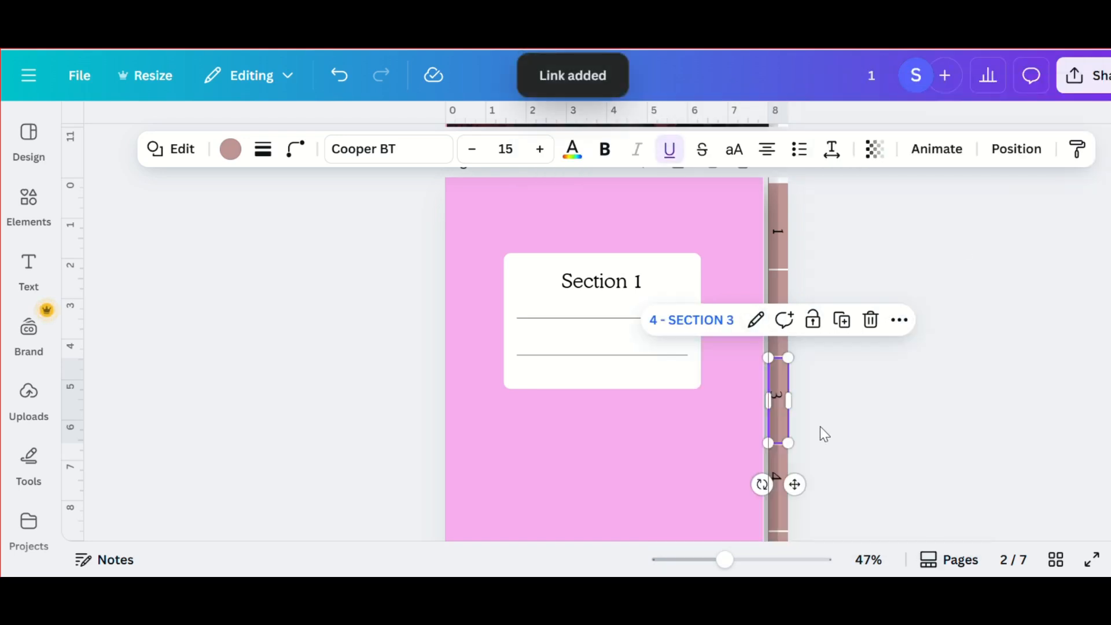
- Link side tab 4 on the Section 1 page to the document page "5 - SECTION 4"
{"action": "scroll", "coordinate": [820, 426], "scroll_direction": "down", "scroll_amount": 4}
{"action": "left_click", "coordinate": [778, 254]}
{"action": "left_click", "coordinate": [837, 171]}
{"action": "scroll", "coordinate": [874, 509], "scroll_direction": "down", "scroll_amount": 1}
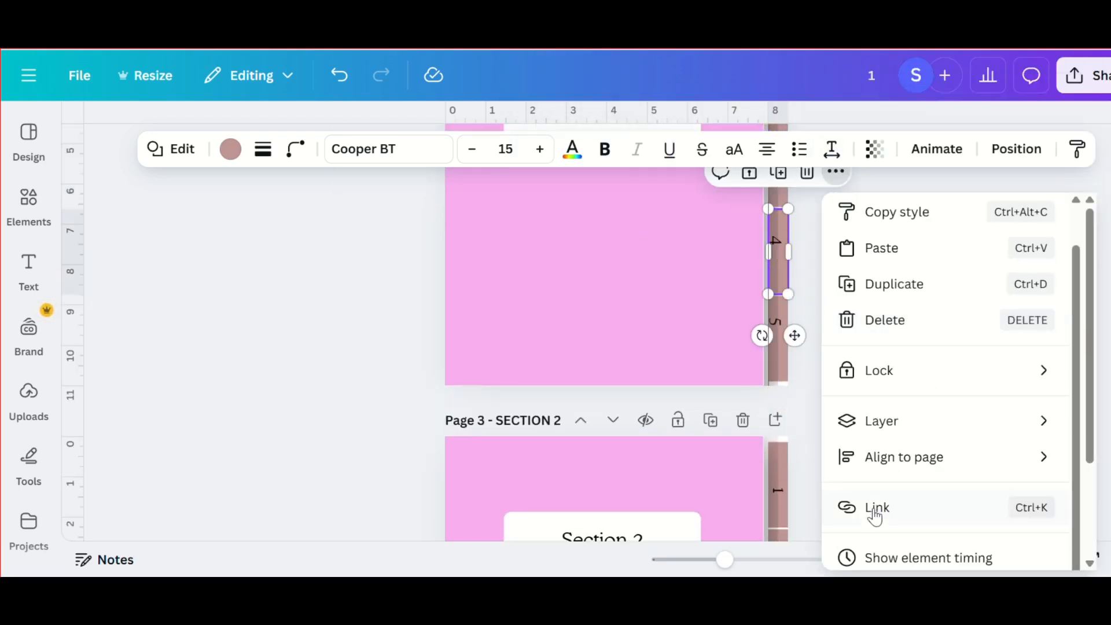
{"action": "left_click", "coordinate": [875, 515]}
{"action": "scroll", "coordinate": [923, 322], "scroll_direction": "down", "scroll_amount": 3}
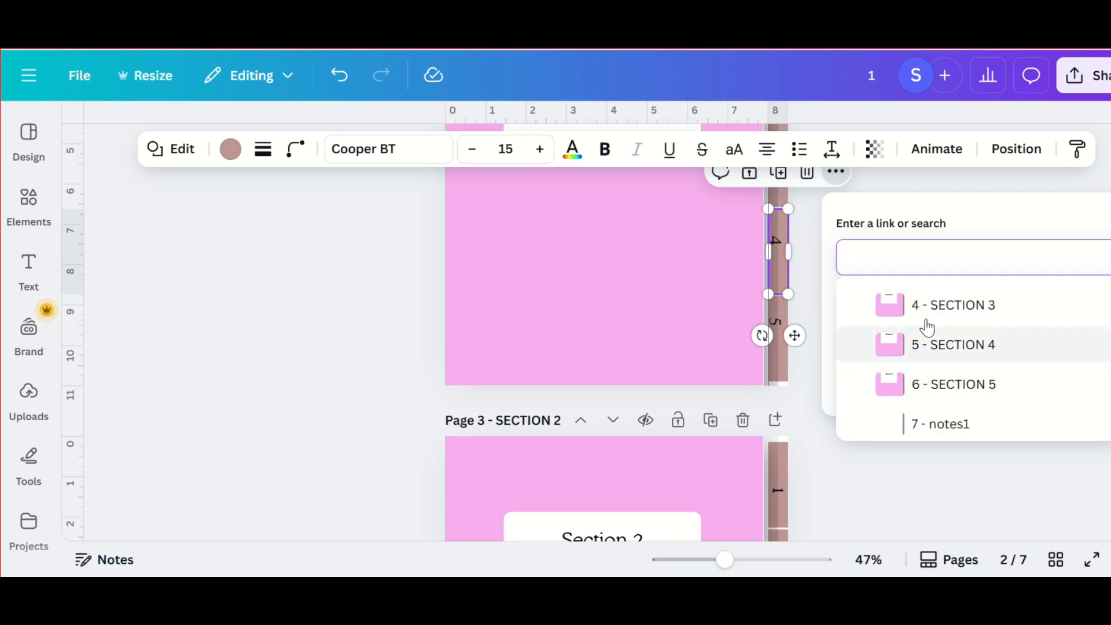
{"action": "left_click", "coordinate": [943, 343]}
- Link side tab 5 on the Section 1 page to the document page "6 - SECTION 5"
{"action": "left_click", "coordinate": [776, 362]}
{"action": "left_click", "coordinate": [776, 363]}
{"action": "left_click", "coordinate": [836, 258]}
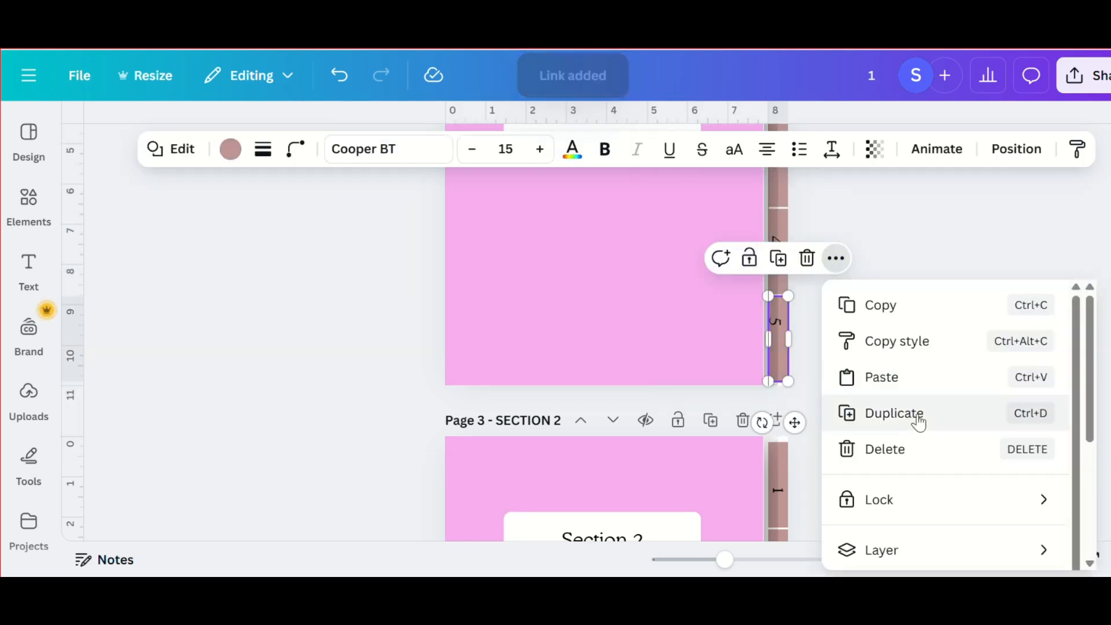
{"action": "scroll", "coordinate": [908, 463], "scroll_direction": "down", "scroll_amount": 2}
{"action": "left_click", "coordinate": [880, 382]}
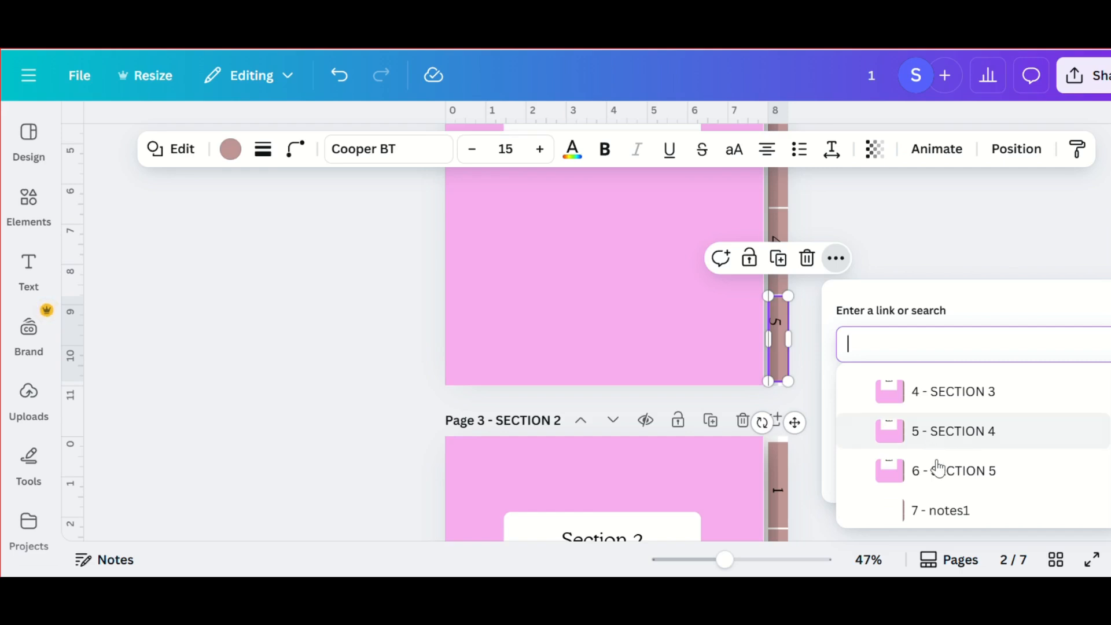
{"action": "left_click", "coordinate": [939, 468]}
{"action": "left_click", "coordinate": [937, 460]}
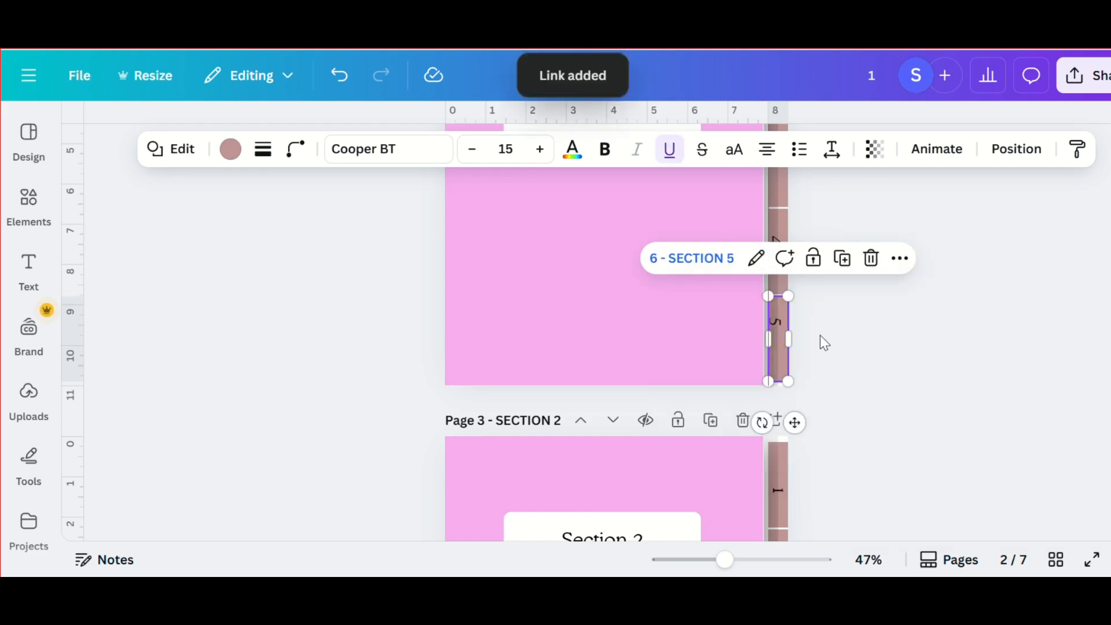
{"action": "left_click", "coordinate": [667, 335]}
- Select all five linked side tabs on the Section 1 page and copy them
{"action": "scroll", "coordinate": [660, 308], "scroll_direction": "down", "scroll_amount": 2}
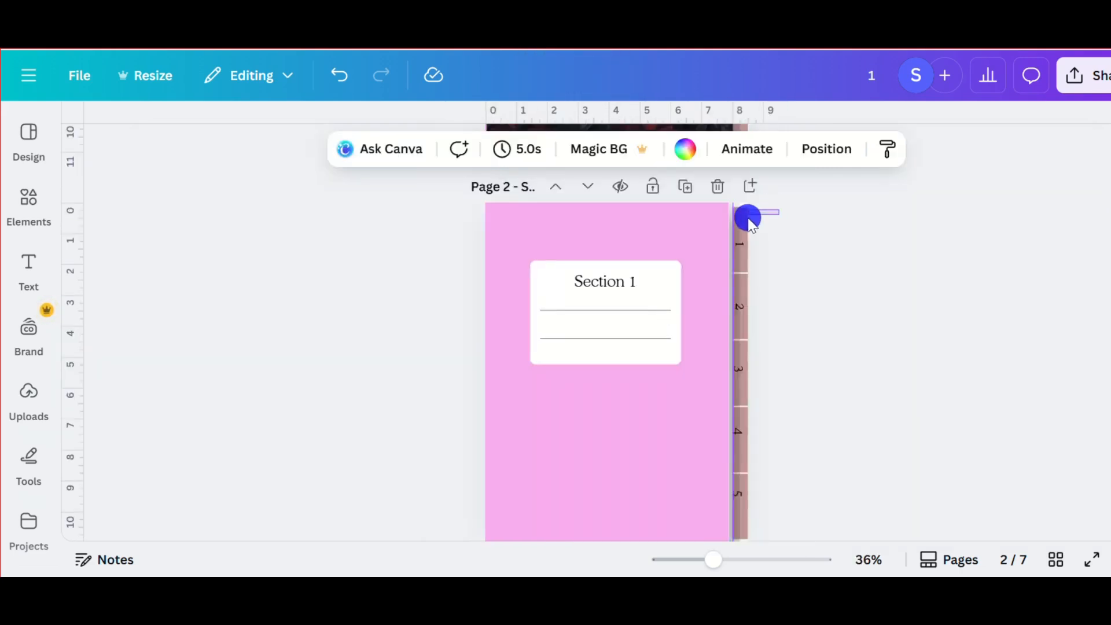
{"action": "left_click_drag", "start_coordinate": [748, 217], "coordinate": [742, 513]}
{"action": "left_click", "coordinate": [824, 171]}
{"action": "left_click", "coordinate": [855, 217]}
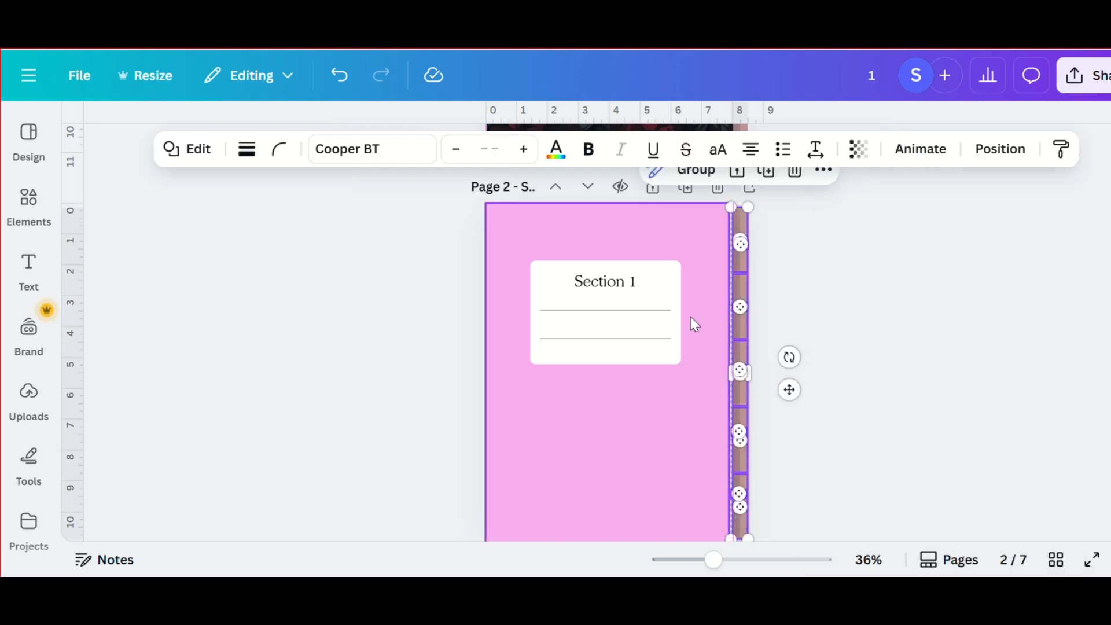
- Replace the cover page's side tabs with the copied linked tabs, allowing clipboard access for the paste
{"action": "scroll", "coordinate": [767, 236], "scroll_direction": "up", "scroll_amount": 5}
{"action": "left_click_drag", "start_coordinate": [758, 198], "coordinate": [745, 520]}
{"action": "key", "text": "Delete"}
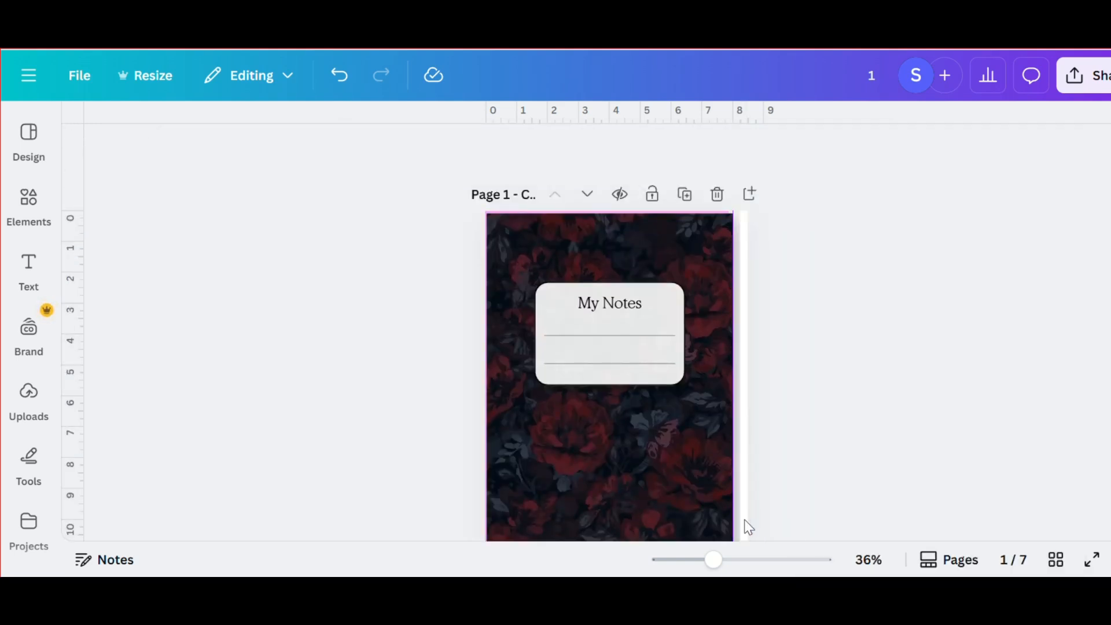
{"action": "right_click", "coordinate": [752, 439]}
{"action": "right_click", "coordinate": [746, 430]}
{"action": "left_click", "coordinate": [820, 289]}
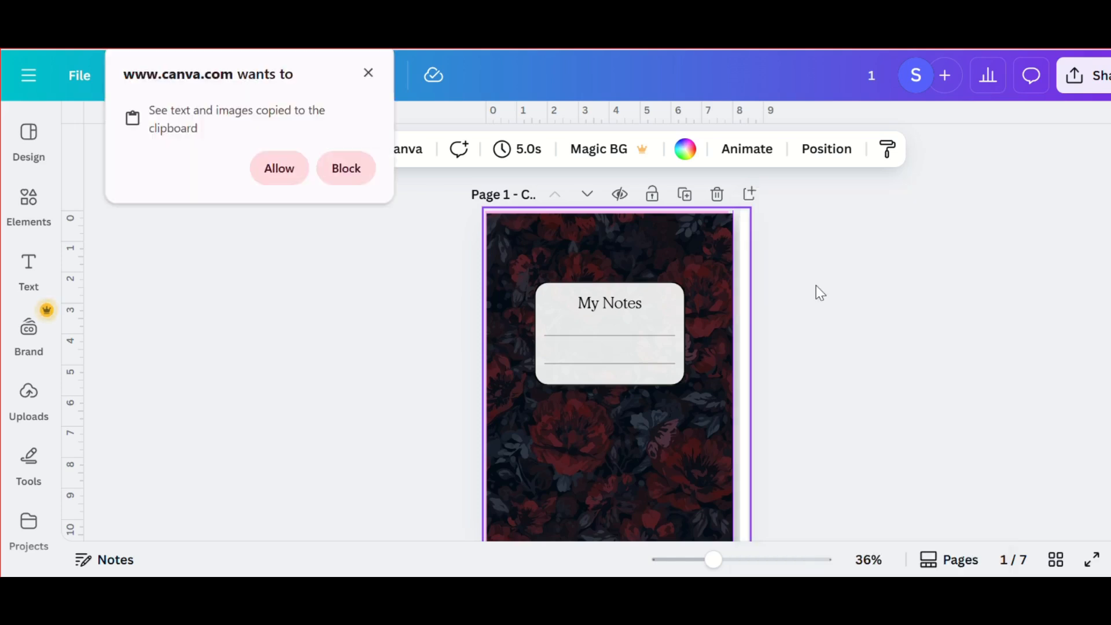
{"action": "left_click", "coordinate": [300, 172]}
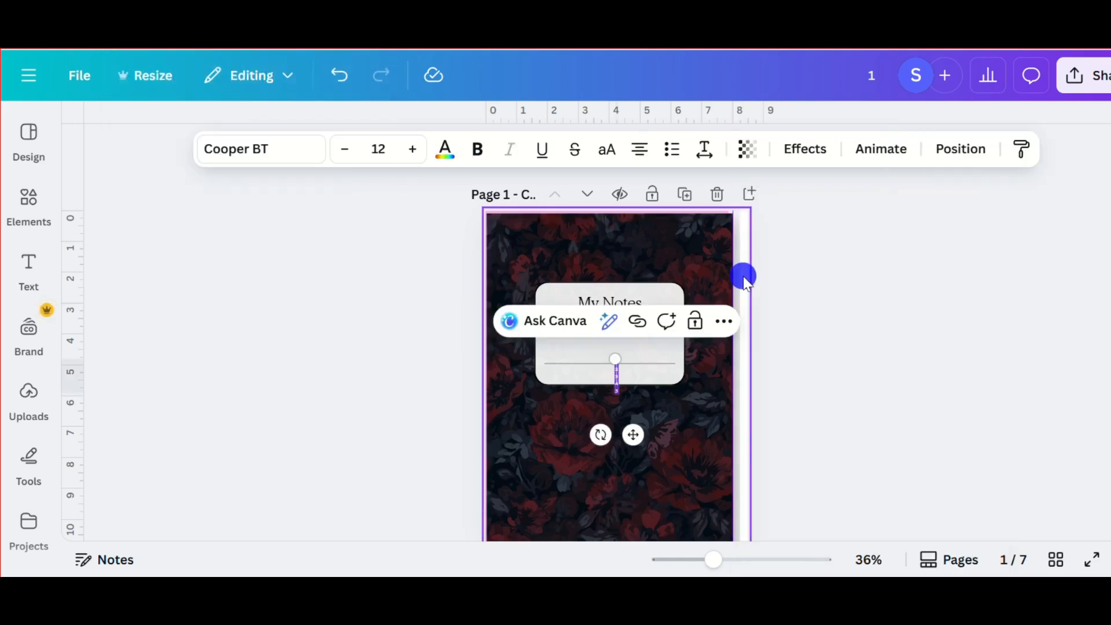
- Send the selected side tabs on the cover page to the back layer
{"action": "left_click", "coordinate": [823, 177]}
{"action": "mouse_move", "coordinate": [868, 468]}
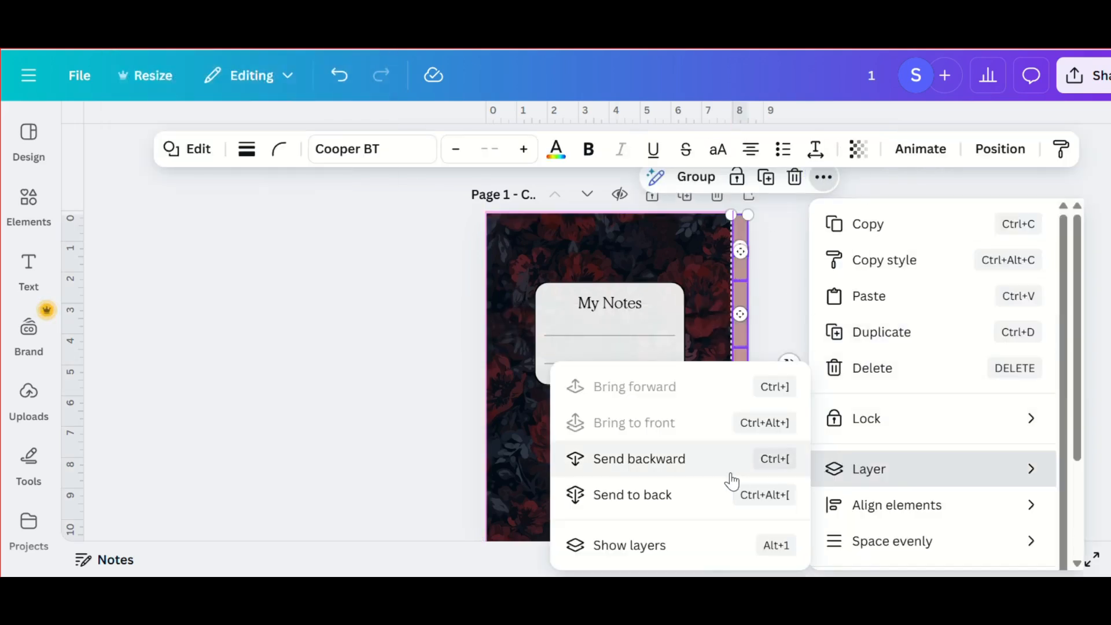
{"action": "left_click", "coordinate": [731, 495]}
{"action": "left_click", "coordinate": [773, 425]}
- Select all the side tabs on the Section 2 page and send them to the back layer
{"action": "scroll", "coordinate": [773, 425], "scroll_direction": "down", "scroll_amount": 10}
{"action": "scroll", "coordinate": [773, 425], "scroll_direction": "down", "scroll_amount": 8}
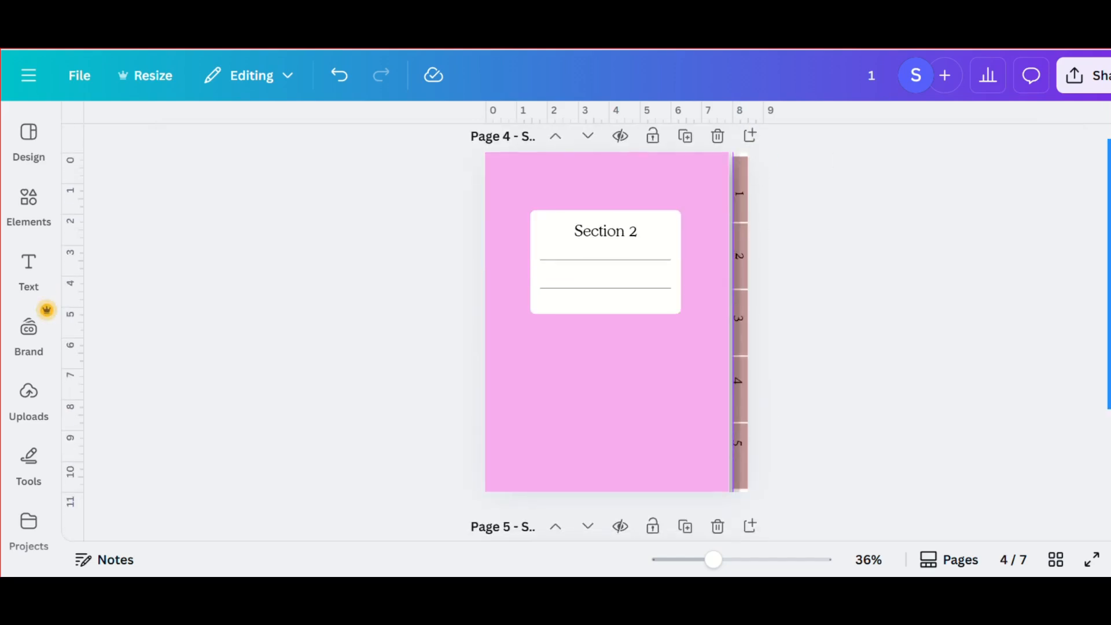
{"action": "scroll", "coordinate": [845, 266], "scroll_direction": "up", "scroll_amount": 8}
{"action": "left_click", "coordinate": [767, 212]}
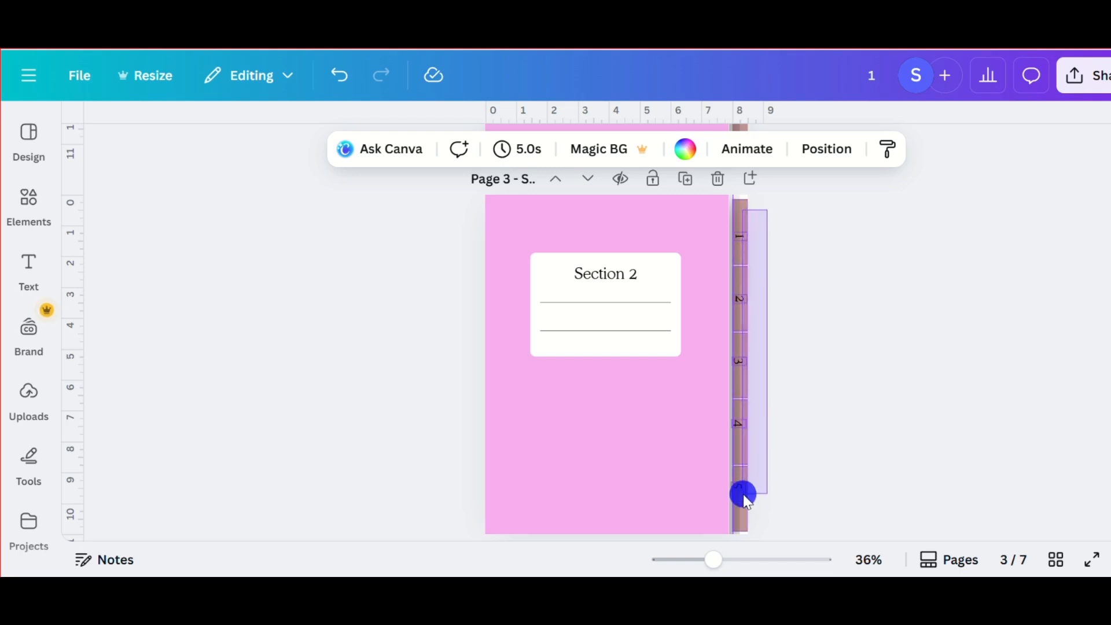
{"action": "left_click_drag", "start_coordinate": [767, 212], "coordinate": [740, 517]}
{"action": "left_click", "coordinate": [823, 169]}
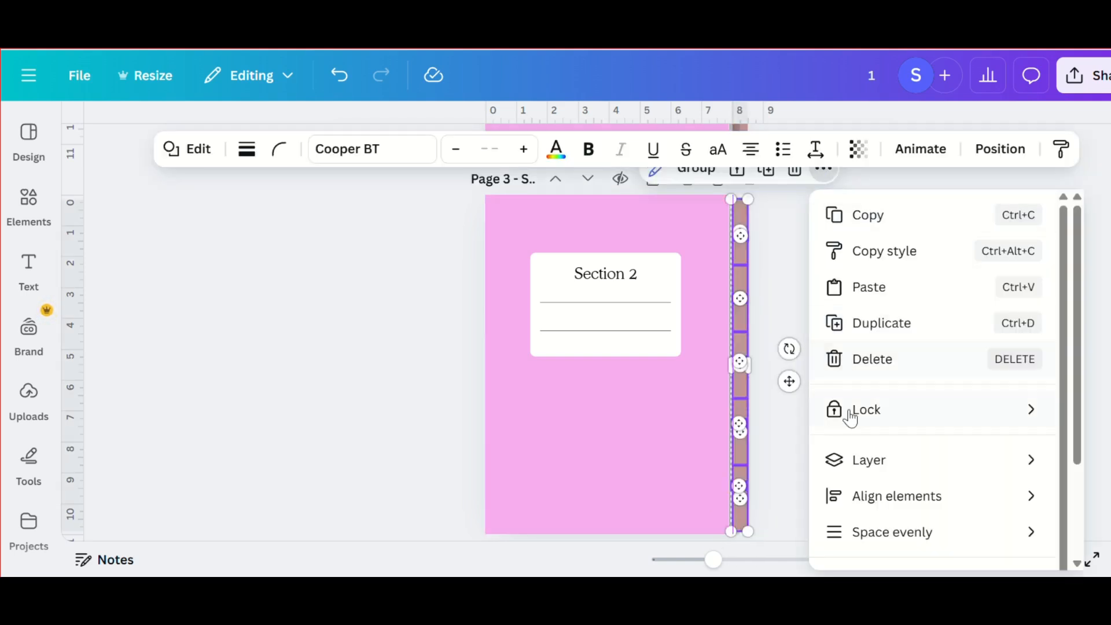
{"action": "mouse_move", "coordinate": [868, 460]}
{"action": "left_click", "coordinate": [705, 500]}
- Replace the side tabs on the Section 3 page with the copied linked tabs and layer them behind the page
{"action": "scroll", "coordinate": [704, 498], "scroll_direction": "down", "scroll_amount": 7}
{"action": "scroll", "coordinate": [705, 498], "scroll_direction": "up", "scroll_amount": 1}
{"action": "left_click_drag", "start_coordinate": [776, 194], "coordinate": [744, 503]}
{"action": "key", "text": "Delete"}
{"action": "key", "text": "ctrl+z"}
{"action": "left_click", "coordinate": [823, 169]}
{"action": "mouse_move", "coordinate": [860, 459]}
{"action": "left_click", "coordinate": [724, 459]}
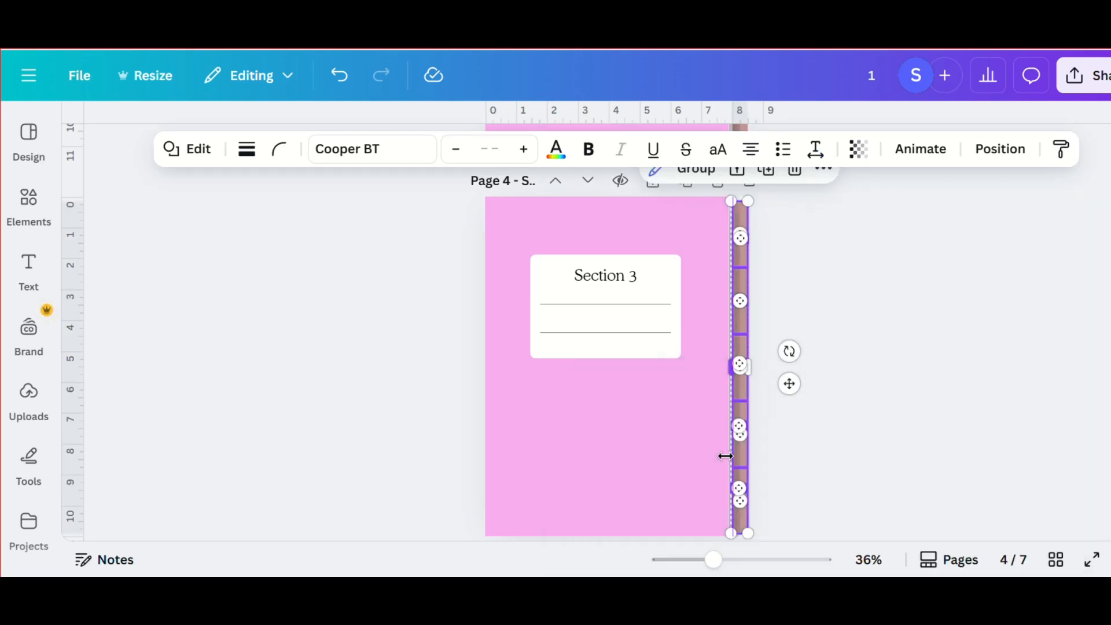
- Select all the side tabs on the Section 4 page and send them to the back layer
{"action": "scroll", "coordinate": [805, 385], "scroll_direction": "down", "scroll_amount": 5}
{"action": "left_click_drag", "start_coordinate": [768, 280], "coordinate": [735, 298]}
{"action": "scroll", "coordinate": [736, 298], "scroll_direction": "down", "scroll_amount": 3}
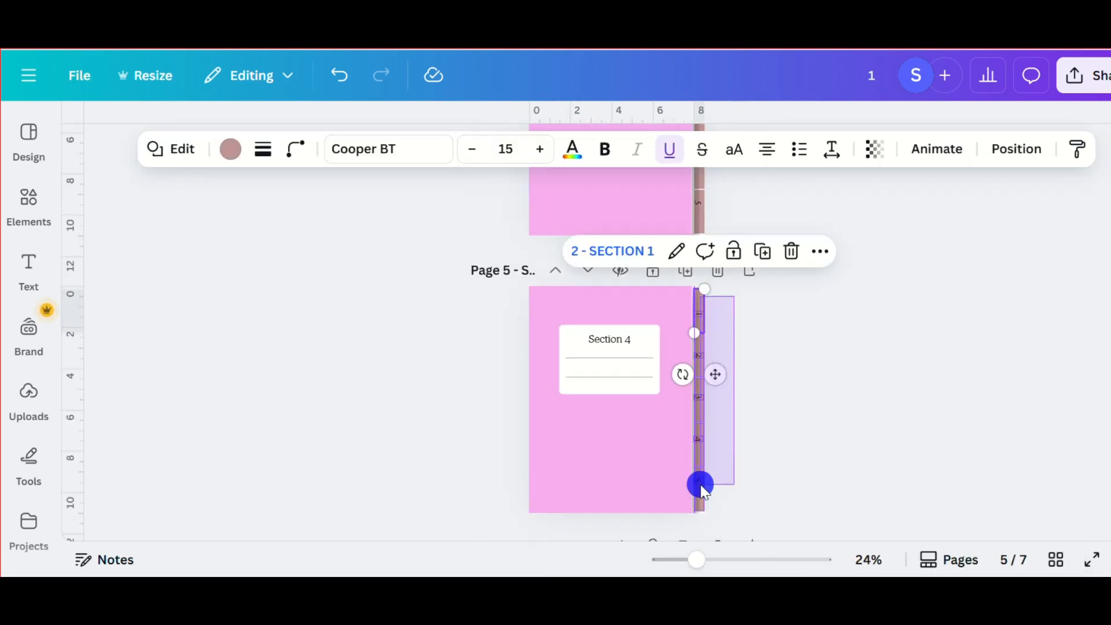
{"action": "left_click_drag", "start_coordinate": [701, 487], "coordinate": [701, 487]}
{"action": "left_click", "coordinate": [783, 250]}
{"action": "mouse_move", "coordinate": [818, 539]}
{"action": "left_click", "coordinate": [664, 495]}
- Select all the side tabs on the Section 5 page and send them to the back layer
{"action": "scroll", "coordinate": [663, 502], "scroll_direction": "down", "scroll_amount": 5}
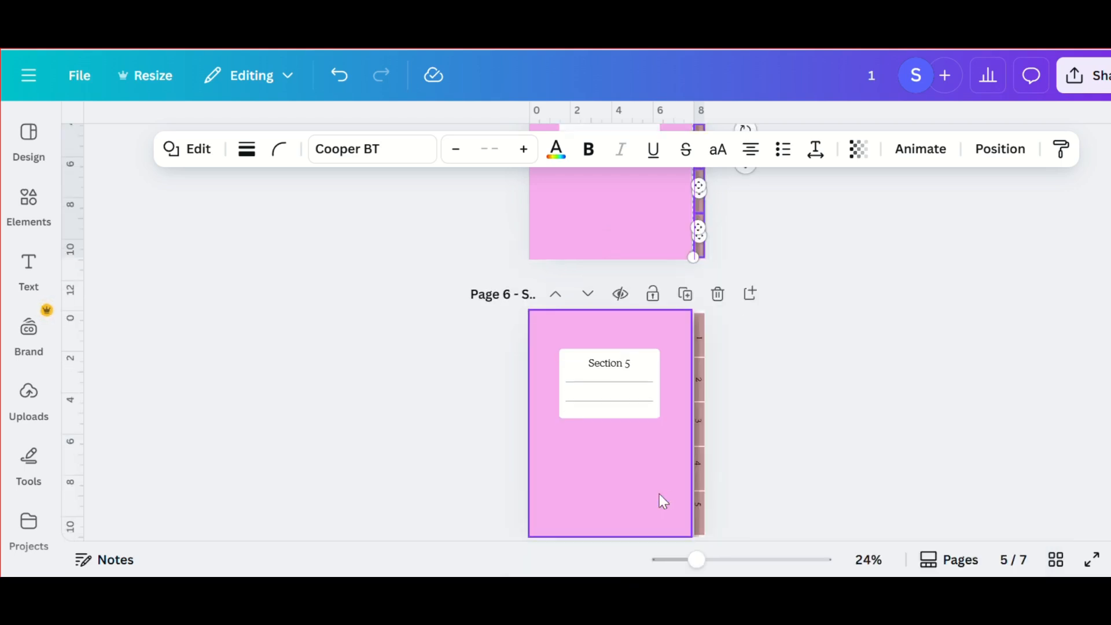
{"action": "left_click_drag", "start_coordinate": [737, 310], "coordinate": [697, 541]}
{"action": "left_click", "coordinate": [783, 275]}
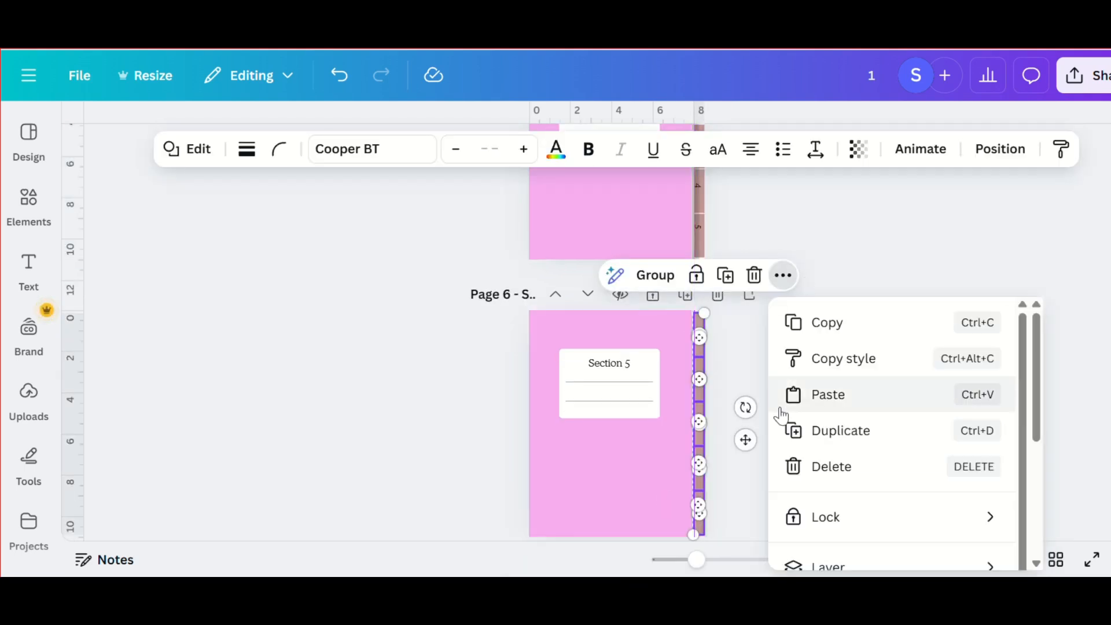
{"action": "mouse_move", "coordinate": [822, 564]}
{"action": "left_click", "coordinate": [558, 494]}
- Select all the side tabs on the lined notes1 page and send them to the back layer
{"action": "scroll", "coordinate": [629, 501], "scroll_direction": "down", "scroll_amount": 5}
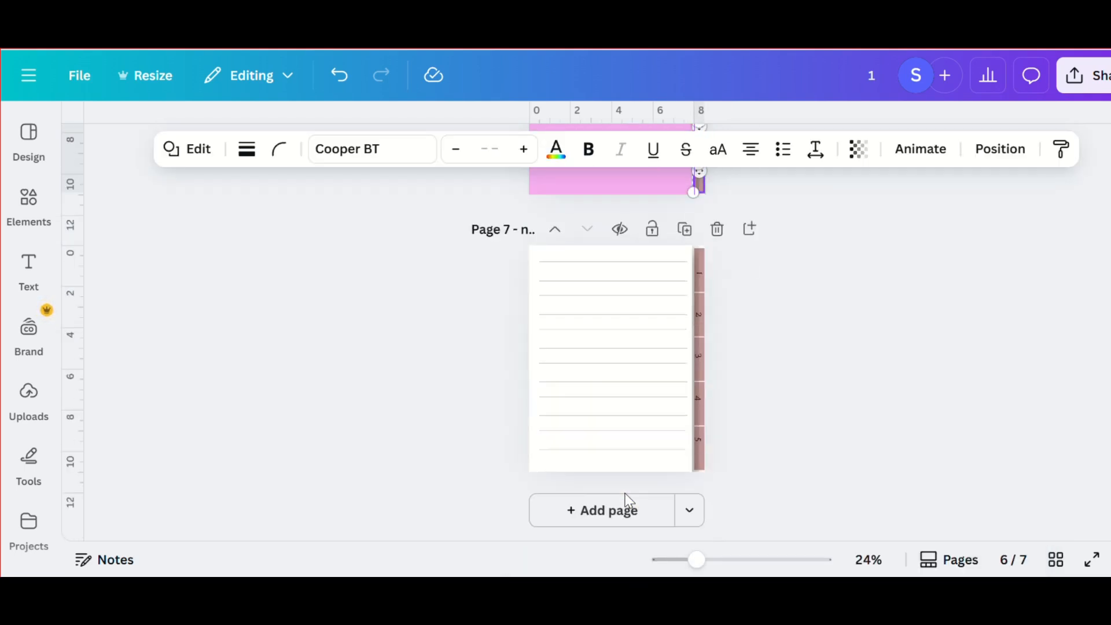
{"action": "left_click_drag", "start_coordinate": [698, 253], "coordinate": [701, 480]}
{"action": "left_click", "coordinate": [783, 210]}
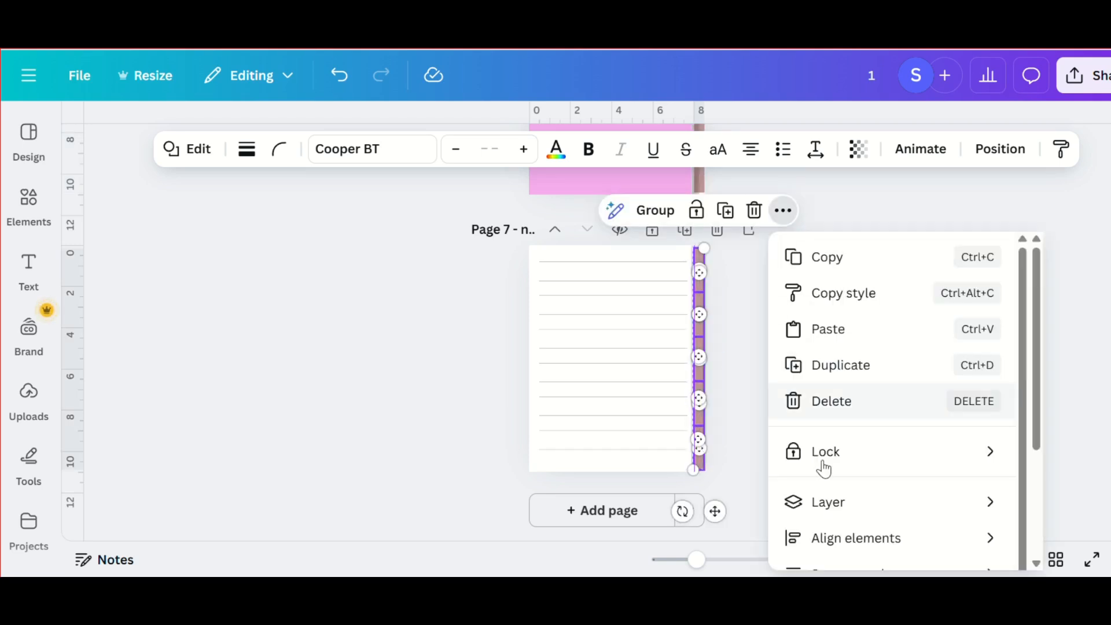
{"action": "mouse_move", "coordinate": [828, 502]}
{"action": "left_click", "coordinate": [668, 492]}
{"action": "left_click", "coordinate": [796, 328]}
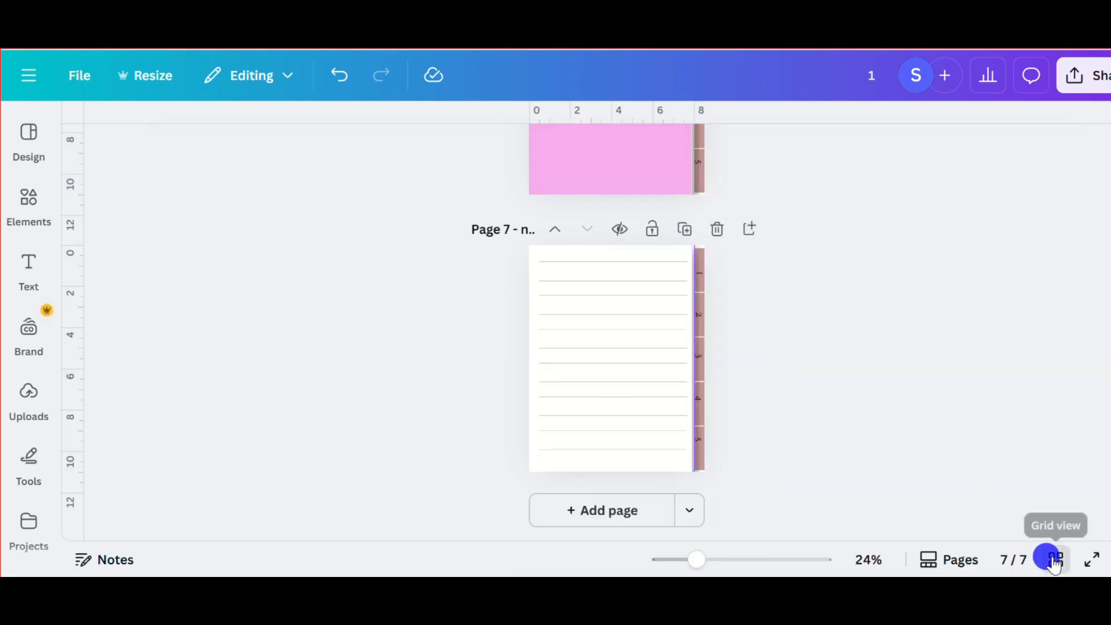
- Switch to the grid view and move the notes1 page directly after the Section 1 page
{"action": "left_click", "coordinate": [1054, 561]}
{"action": "scroll", "coordinate": [531, 321], "scroll_direction": "down", "scroll_amount": 2}
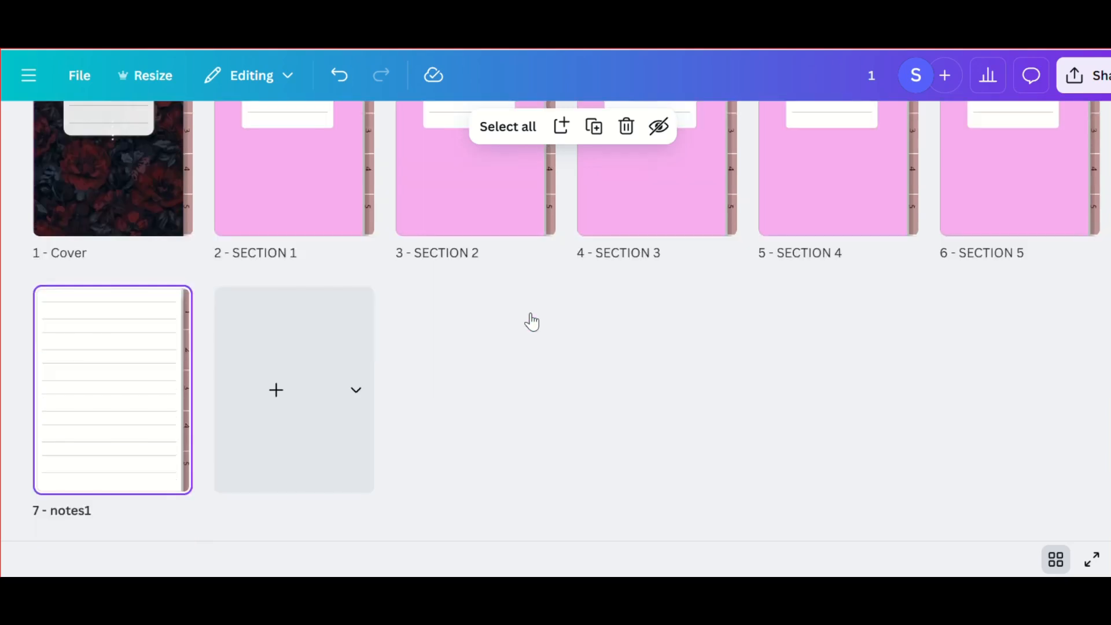
{"action": "scroll", "coordinate": [524, 323], "scroll_direction": "up", "scroll_amount": 2}
{"action": "left_click_drag", "start_coordinate": [165, 454], "coordinate": [403, 226]}
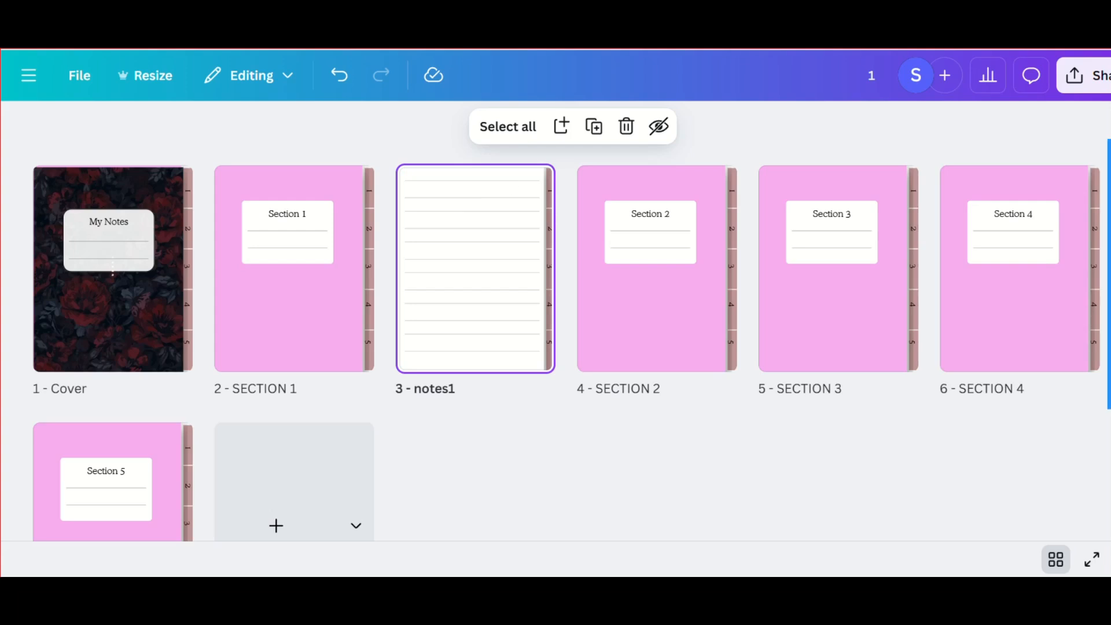
{"action": "key", "text": "ctrl+z"}
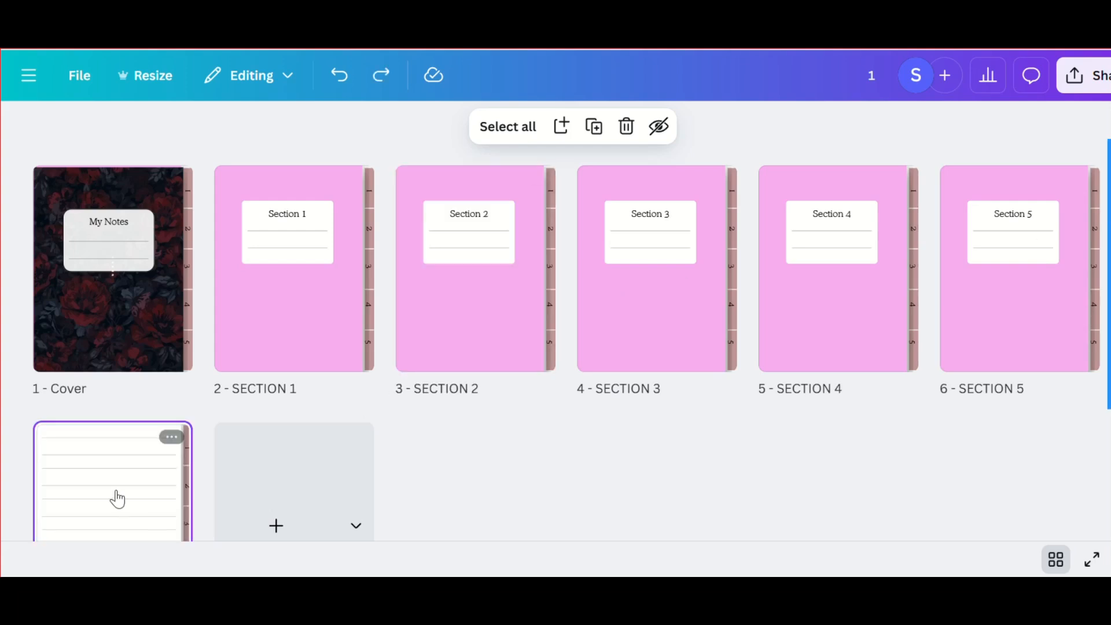
{"action": "mouse_move", "coordinate": [116, 496]}
{"action": "left_mouse_down"}
{"action": "mouse_move", "coordinate": [348, 345]}
{"action": "mouse_move", "coordinate": [357, 174]}
{"action": "mouse_move", "coordinate": [380, 249]}
{"action": "left_mouse_up"}
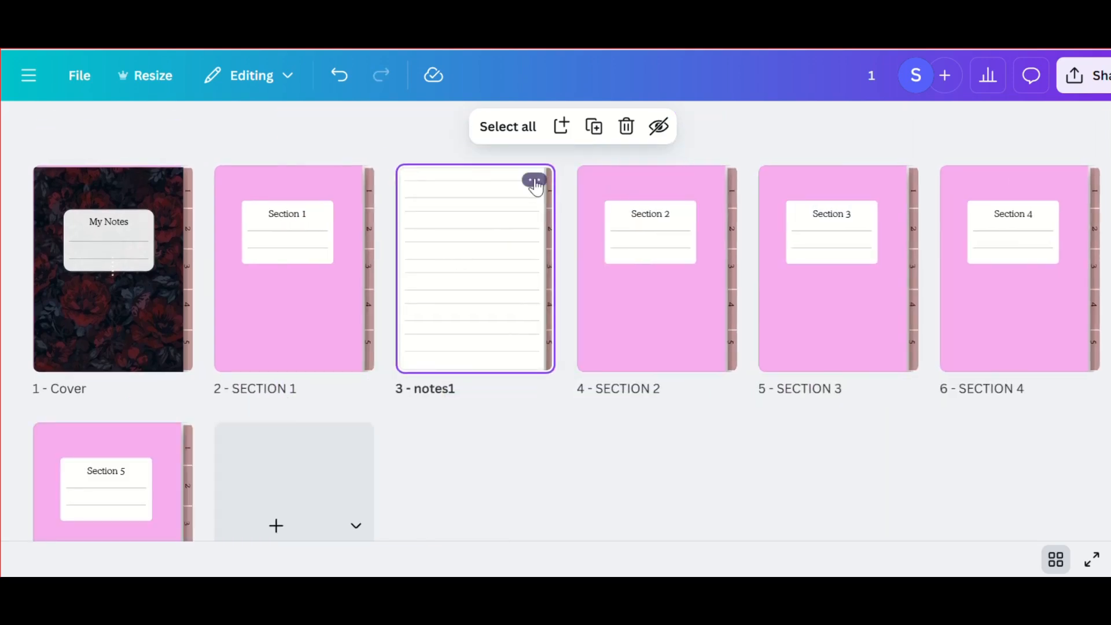
- Duplicate the notes1 page repeatedly until pages 3 to 12 are all lined note pages
{"action": "left_click", "coordinate": [593, 127]}
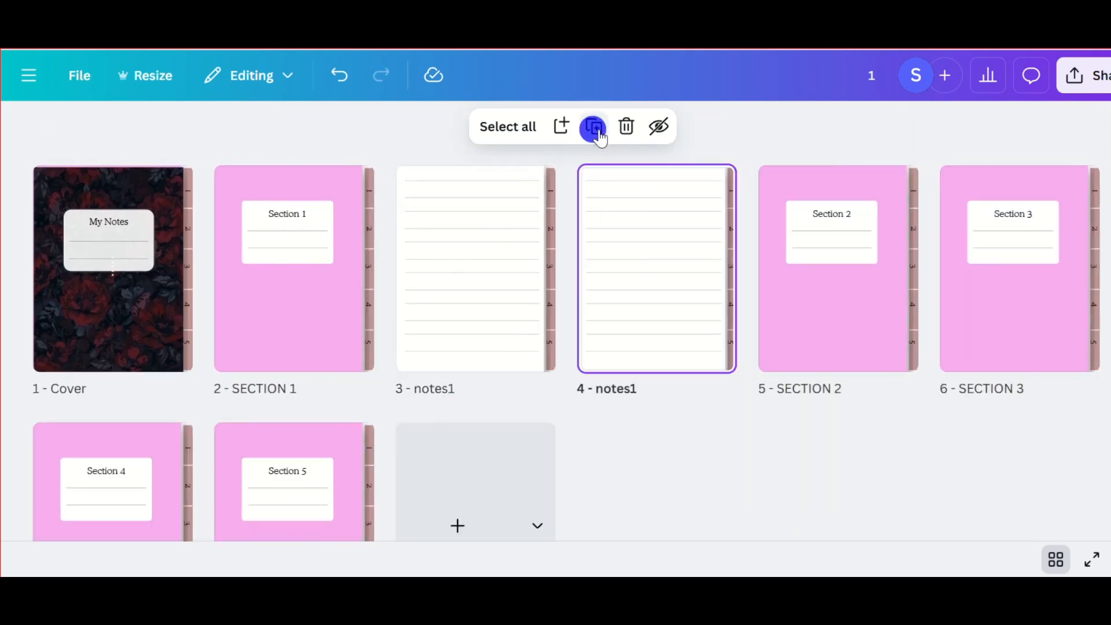
{"action": "left_click", "coordinate": [593, 127]}
{"action": "left_click", "coordinate": [594, 127]}
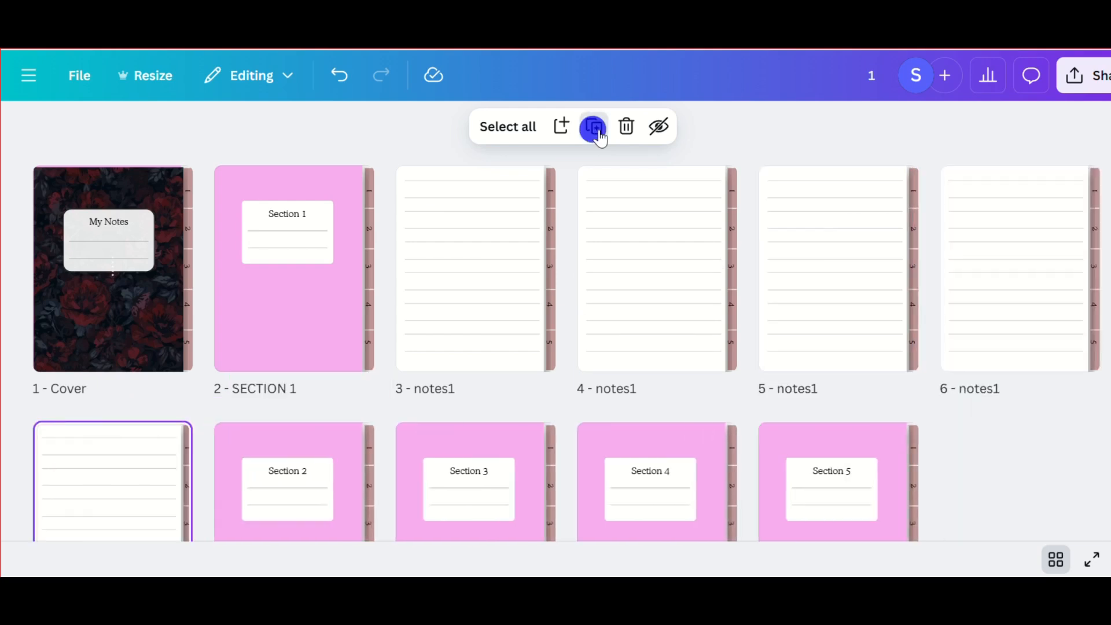
{"action": "left_click", "coordinate": [594, 127]}
{"action": "left_click", "coordinate": [594, 127]}
{"action": "left_click", "coordinate": [594, 127]}
{"action": "left_click", "coordinate": [594, 127]}
{"action": "left_click", "coordinate": [594, 127]}
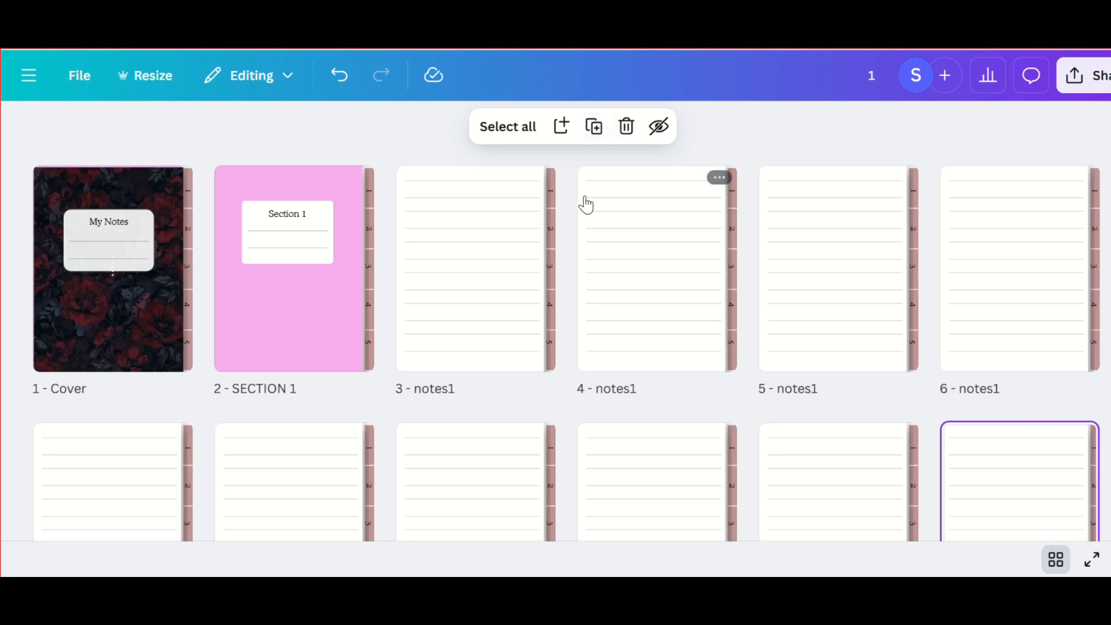
{"action": "scroll", "coordinate": [536, 290], "scroll_direction": "down", "scroll_amount": 3}
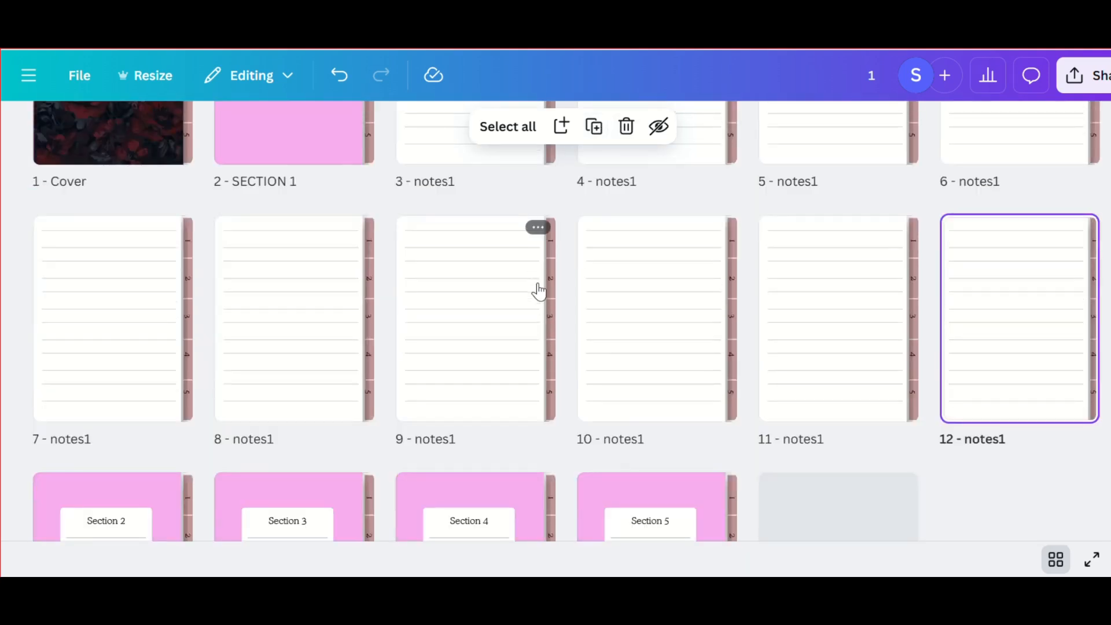
{"action": "scroll", "coordinate": [538, 291], "scroll_direction": "up", "scroll_amount": 3}
{"action": "left_click", "coordinate": [518, 280]}
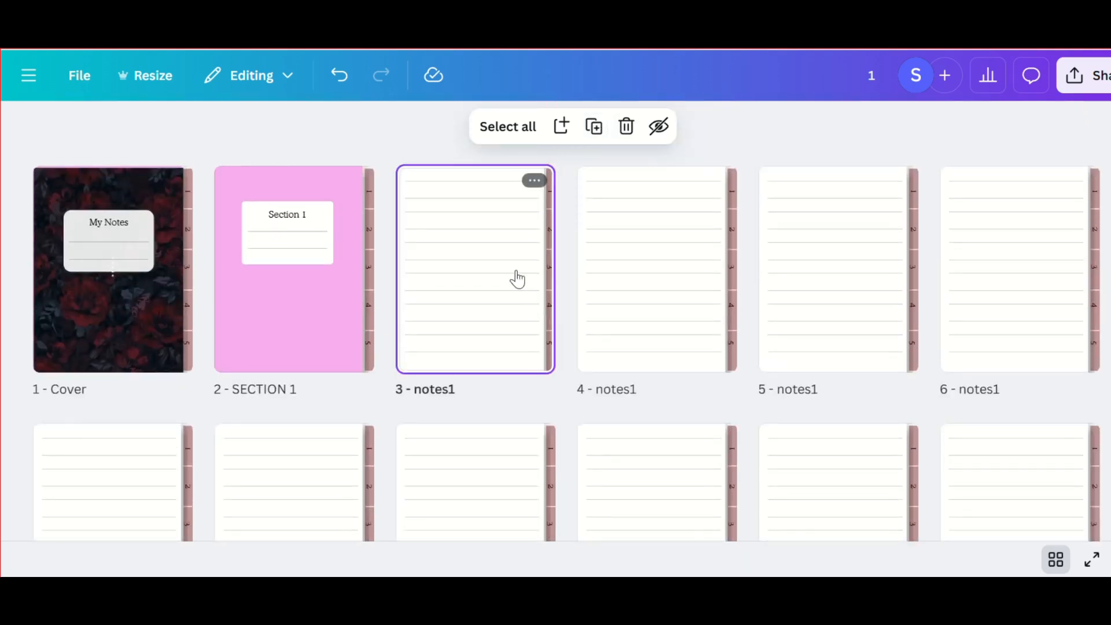
{"action": "left_click", "coordinate": [614, 272], "text": "shift"}
{"action": "left_click", "coordinate": [743, 269]}
{"action": "left_click", "coordinate": [795, 247]}
{"action": "left_click", "coordinate": [626, 126]}
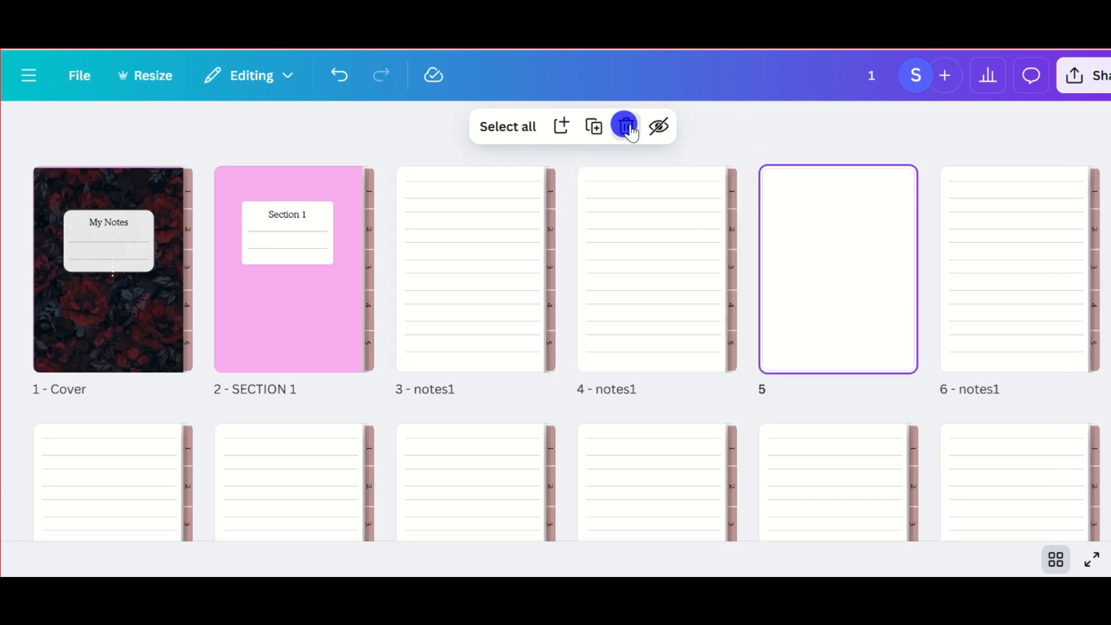
- Select the ten lined note pages 3 to 12 and duplicate them together
{"action": "left_click", "coordinate": [519, 227]}
{"action": "left_click", "coordinate": [615, 204], "text": "shift"}
{"action": "left_click", "coordinate": [823, 266], "text": "shift"}
{"action": "left_click", "coordinate": [995, 269], "text": "shift"}
{"action": "left_click", "coordinate": [132, 490], "text": "shift"}
{"action": "left_click", "coordinate": [289, 440], "text": "shift"}
{"action": "left_click", "coordinate": [456, 430], "text": "shift"}
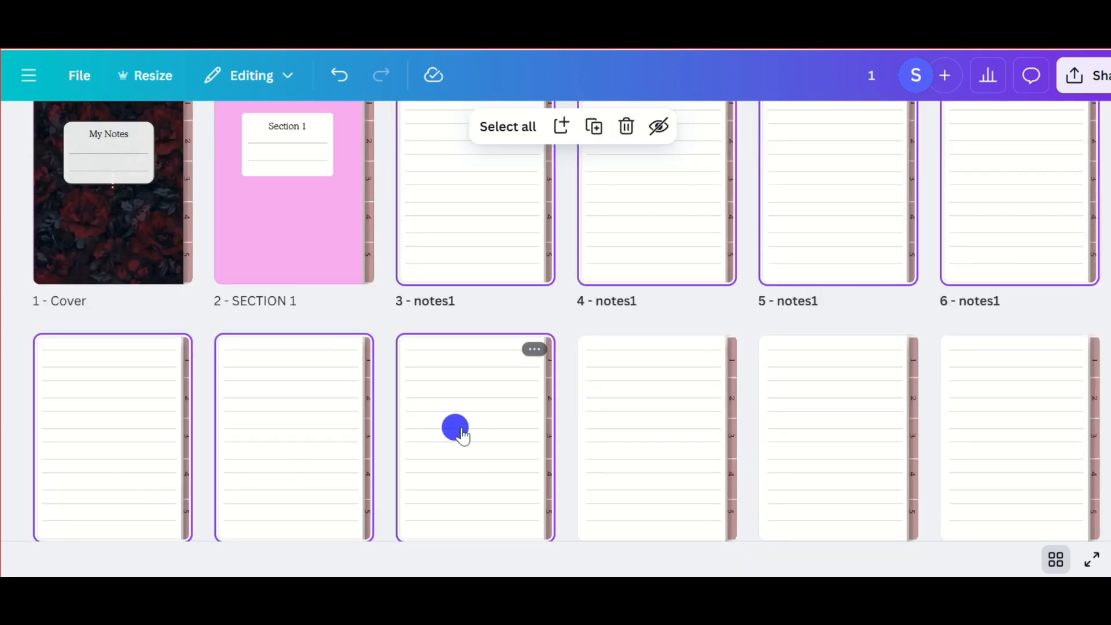
{"action": "left_click", "coordinate": [656, 429], "text": "shift"}
{"action": "left_click", "coordinate": [839, 417], "text": "shift"}
{"action": "left_click", "coordinate": [1001, 399], "text": "shift"}
{"action": "right_click", "coordinate": [1009, 405]}
{"action": "mouse_move", "coordinate": [1009, 404]}
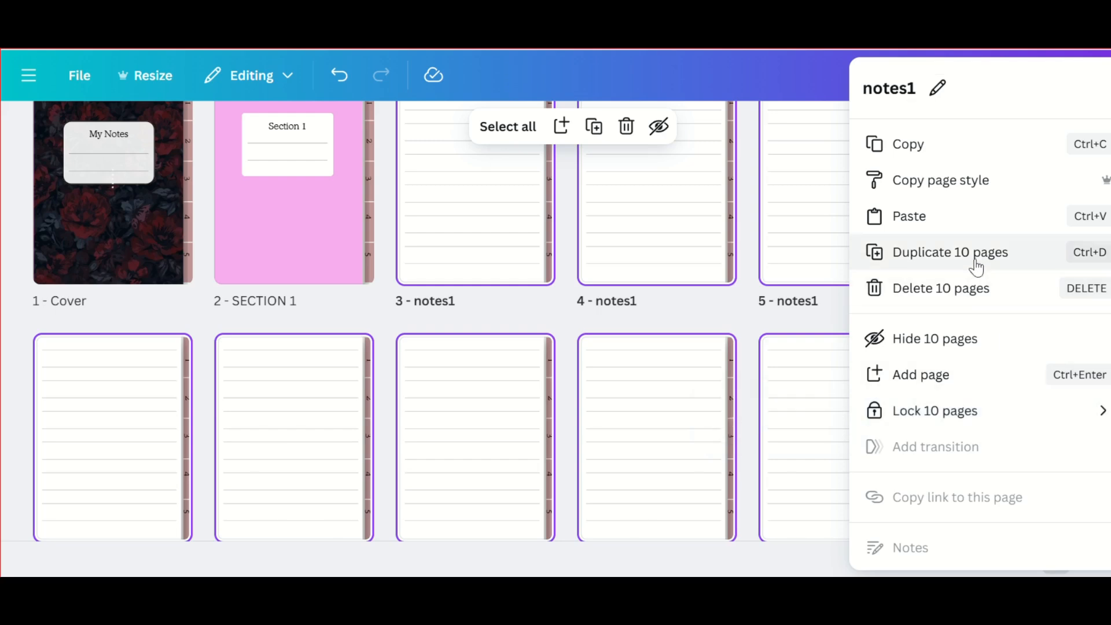
{"action": "left_click", "coordinate": [951, 252]}
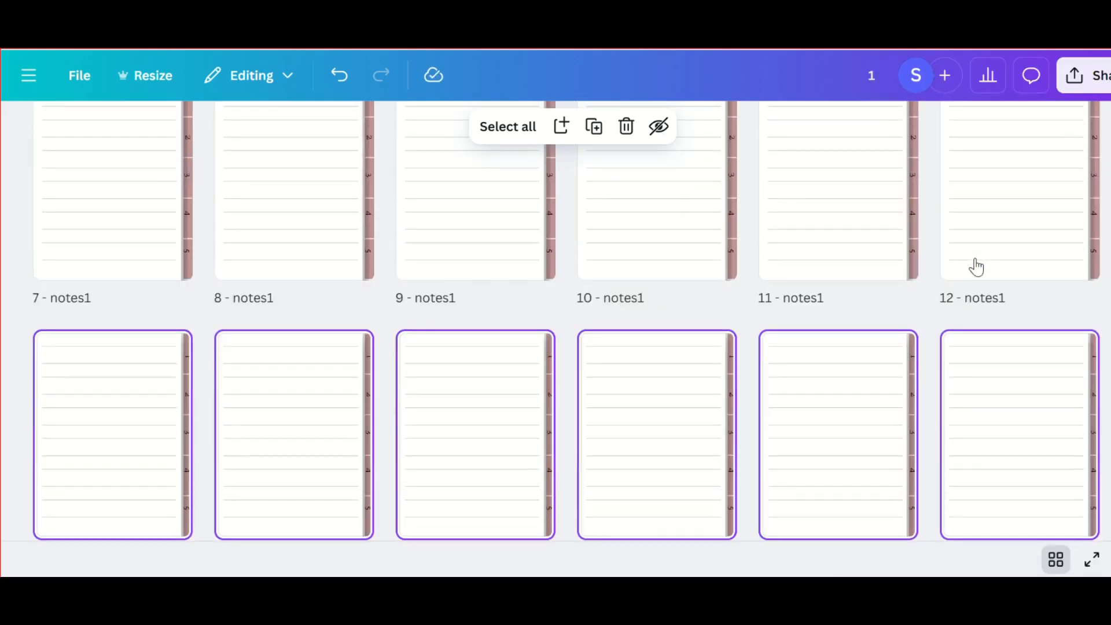
- Move the ten duplicated note pages behind the Section 2 page so they fill pages 14 to 23
{"action": "scroll", "coordinate": [972, 265], "scroll_direction": "up", "scroll_amount": 3}
{"action": "scroll", "coordinate": [976, 259], "scroll_direction": "down", "scroll_amount": 5}
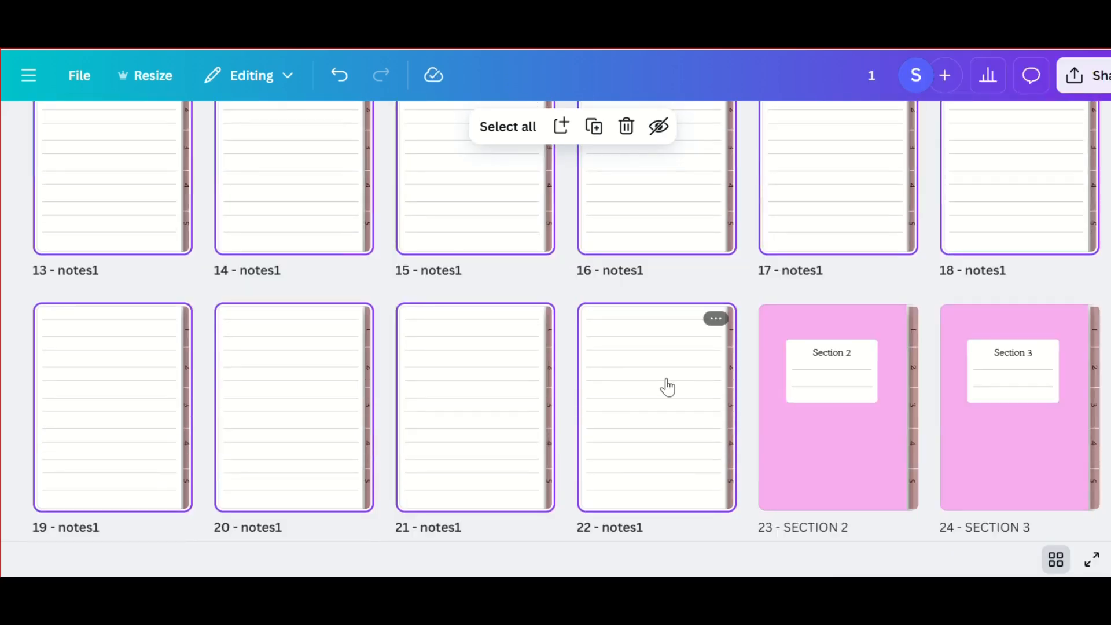
{"action": "left_click_drag", "start_coordinate": [667, 387], "coordinate": [912, 235]}
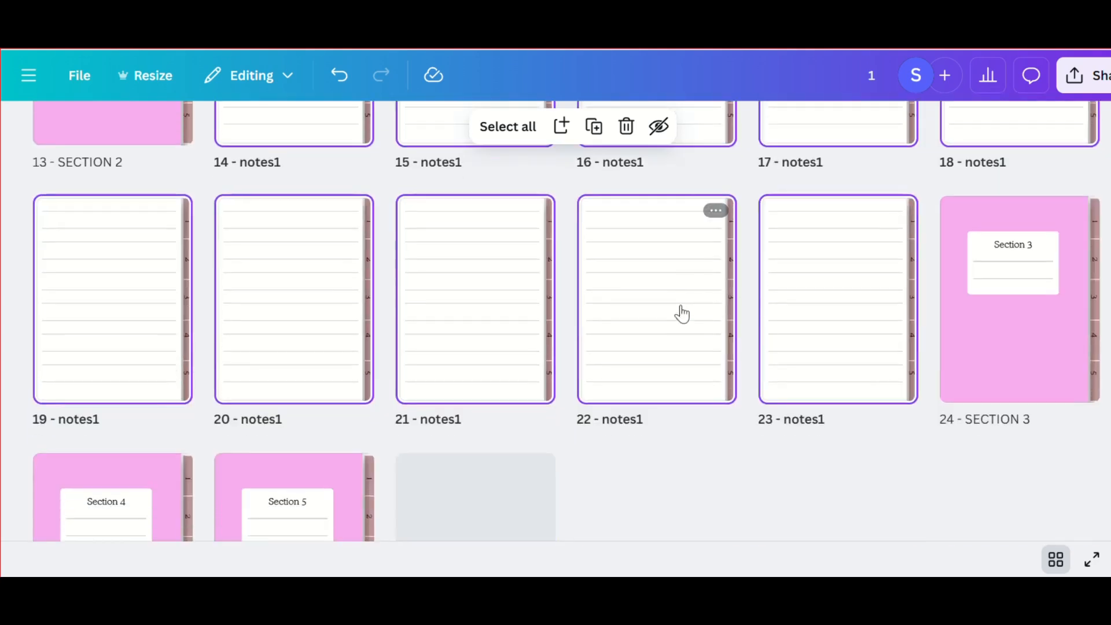
- Duplicate the ten selected note pages of Section 2 together
{"action": "right_click", "coordinate": [897, 272]}
{"action": "left_click", "coordinate": [978, 250]}
{"action": "scroll", "coordinate": [909, 385], "scroll_direction": "up", "scroll_amount": 3}
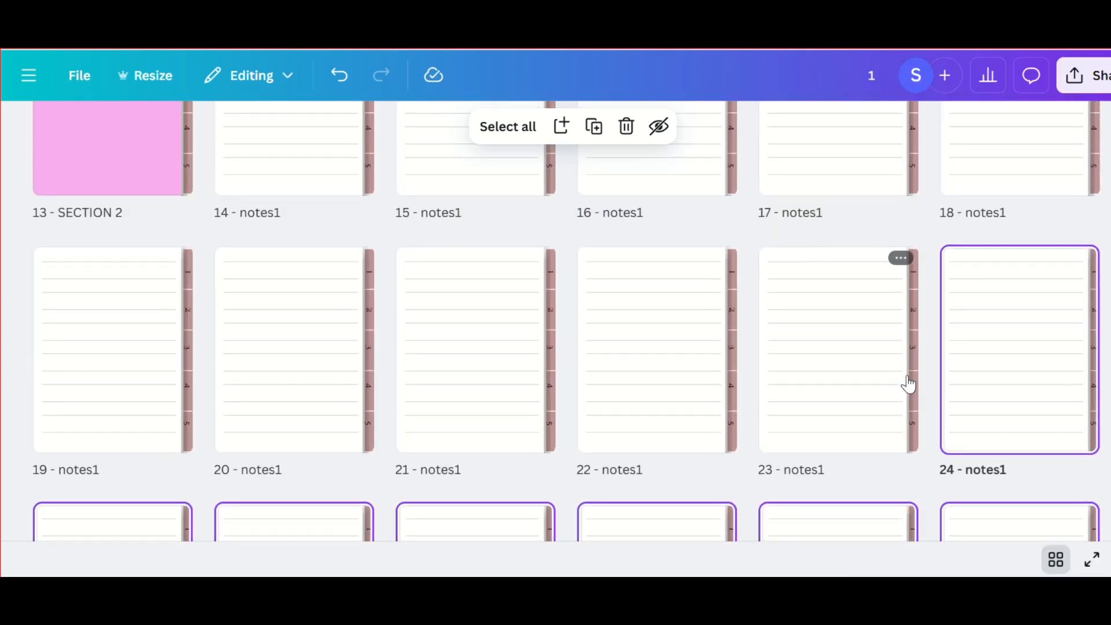
- Move the ten selected duplicate note pages behind the Section 3 page so they fill pages 25 to 34
{"action": "scroll", "coordinate": [909, 385], "scroll_direction": "up", "scroll_amount": 1}
{"action": "scroll", "coordinate": [518, 349], "scroll_direction": "down", "scroll_amount": 10}
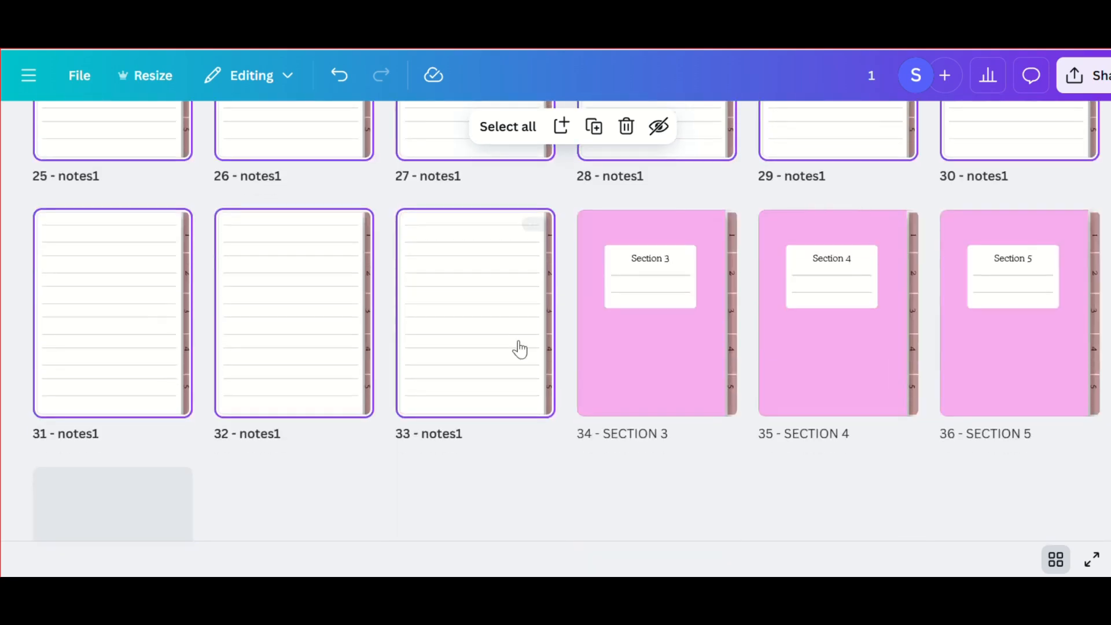
{"action": "left_click_drag", "start_coordinate": [519, 349], "coordinate": [746, 349]}
{"action": "scroll", "coordinate": [747, 350], "scroll_direction": "down", "scroll_amount": 9}
- Duplicate the ten note pages of Section 3 and move the copies behind the Section 4 page
{"action": "right_click", "coordinate": [689, 347]}
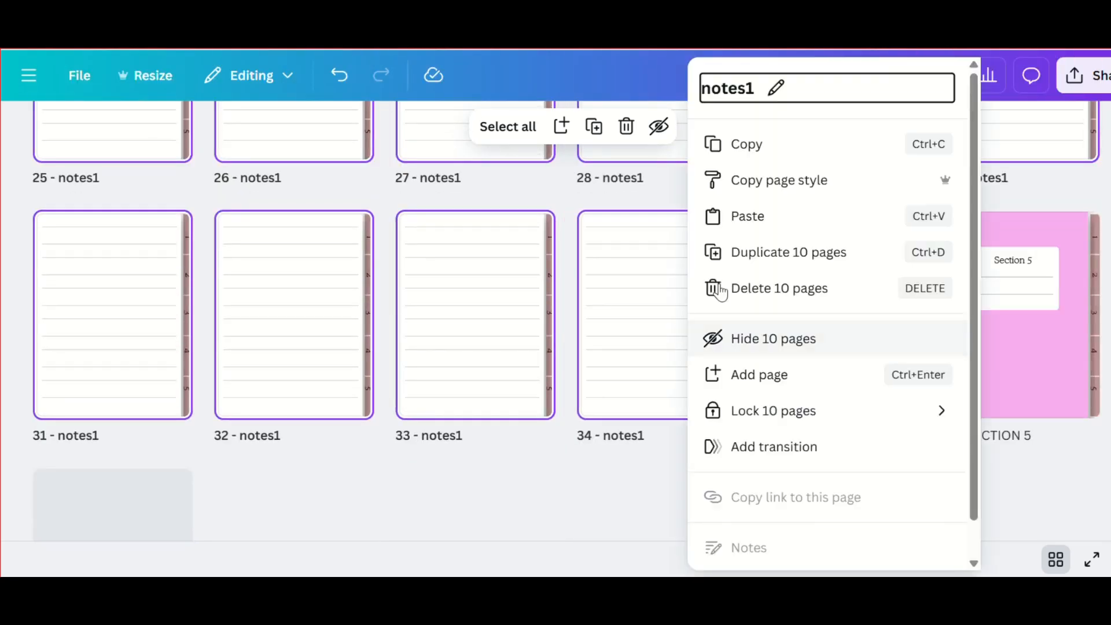
{"action": "left_click", "coordinate": [737, 255]}
{"action": "left_click_drag", "start_coordinate": [289, 419], "coordinate": [509, 431]}
{"action": "left_click_drag", "start_coordinate": [391, 415], "coordinate": [561, 409]}
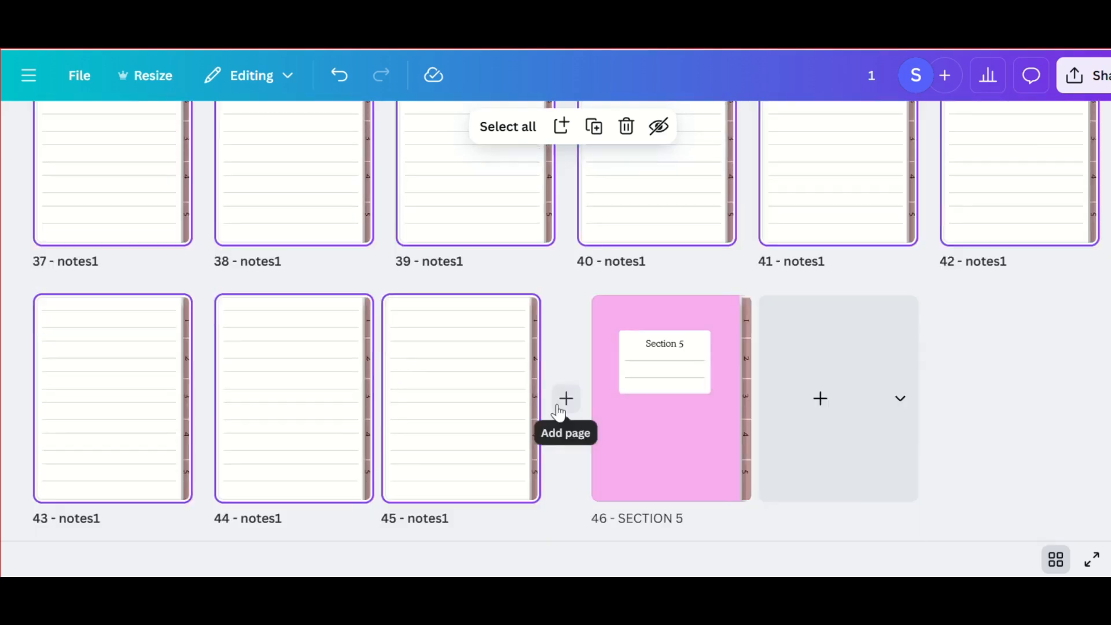
- Duplicate the ten note pages of Section 4 and move copies behind the Section 5 page to fill pages 50 to 56
{"action": "right_click", "coordinate": [474, 405]}
{"action": "left_click", "coordinate": [553, 249]}
{"action": "double_click", "coordinate": [156, 492]}
{"action": "left_click", "coordinate": [1056, 559]}
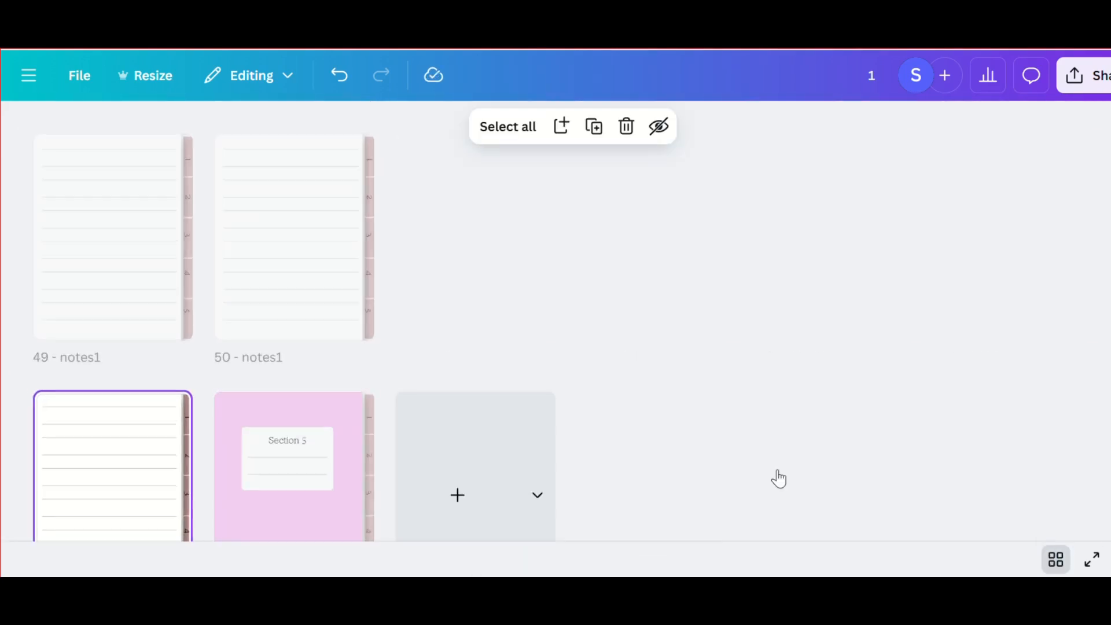
{"action": "scroll", "coordinate": [144, 348], "scroll_direction": "down", "scroll_amount": 2}
{"action": "scroll", "coordinate": [117, 249], "scroll_direction": "up", "scroll_amount": 3}
{"action": "scroll", "coordinate": [114, 541], "scroll_direction": "down", "scroll_amount": 3}
{"action": "left_click", "coordinate": [109, 280], "text": "shift"}
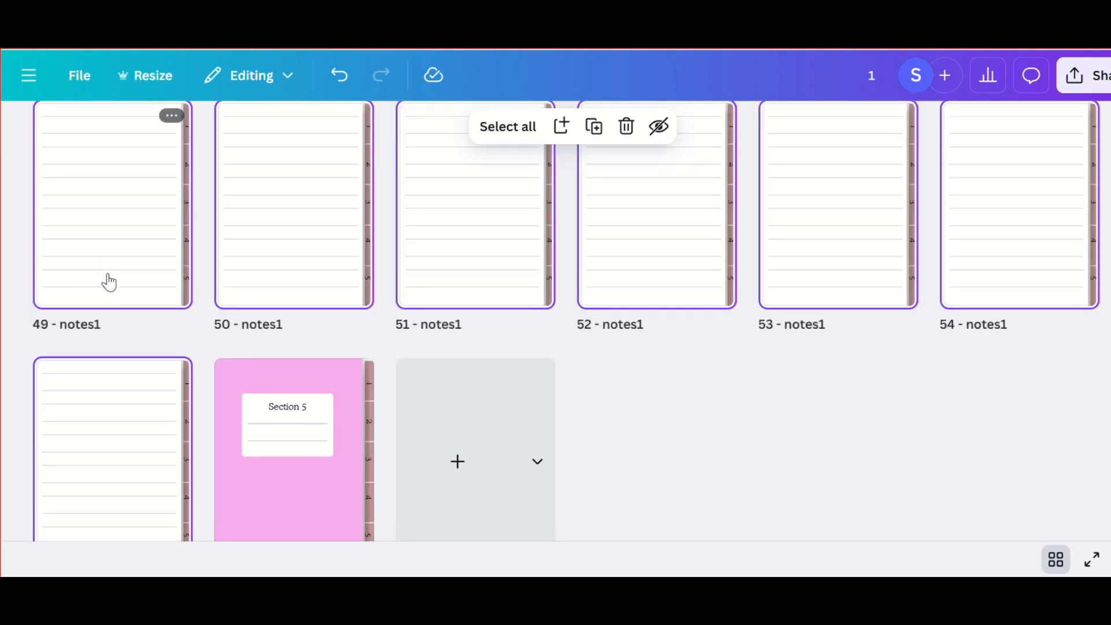
{"action": "left_click_drag", "start_coordinate": [141, 419], "coordinate": [408, 373]}
- Recolour the Section 1 page's pink background with the dark red from the photo colours and apply the change to all pages
{"action": "scroll", "coordinate": [408, 374], "scroll_direction": "up", "scroll_amount": 20}
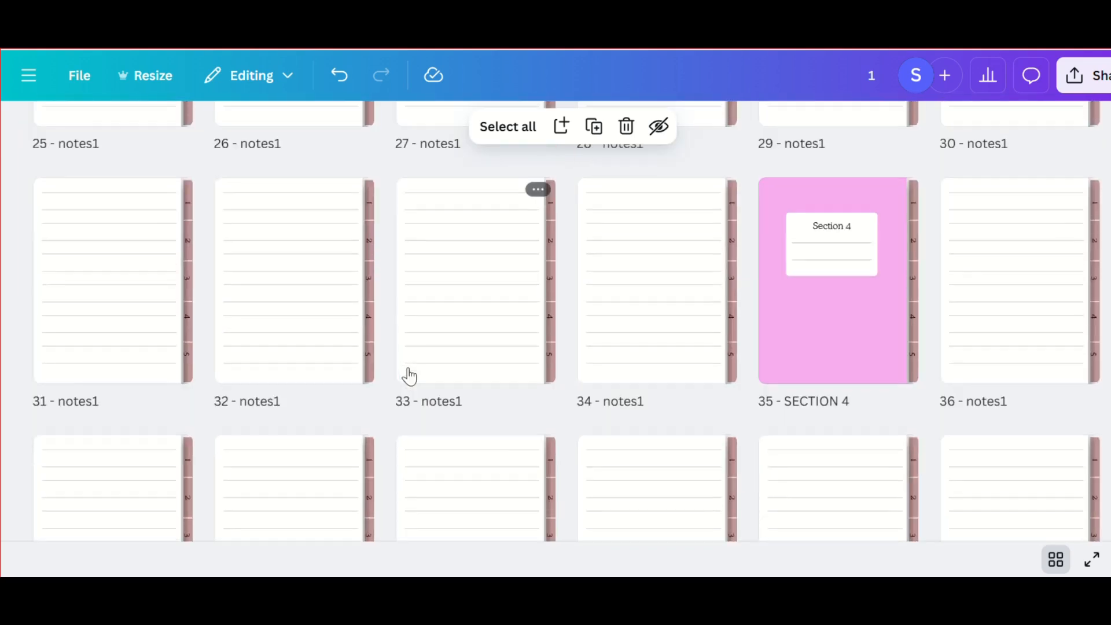
{"action": "scroll", "coordinate": [408, 373], "scroll_direction": "up", "scroll_amount": 3}
{"action": "double_click", "coordinate": [318, 306]}
{"action": "left_click", "coordinate": [695, 410]}
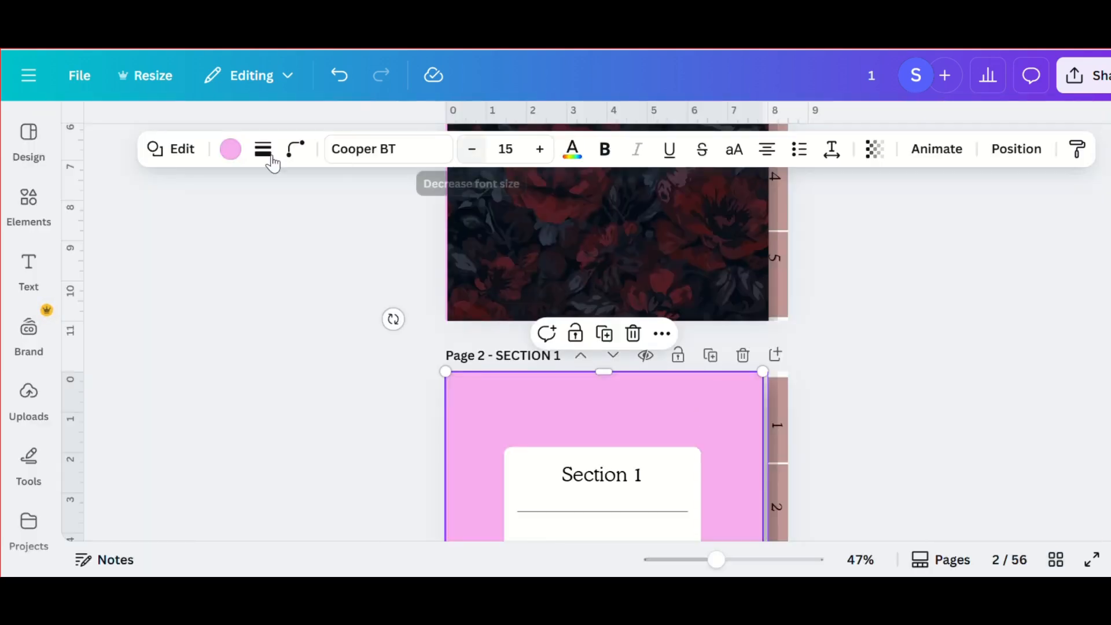
{"action": "left_click", "coordinate": [231, 149]}
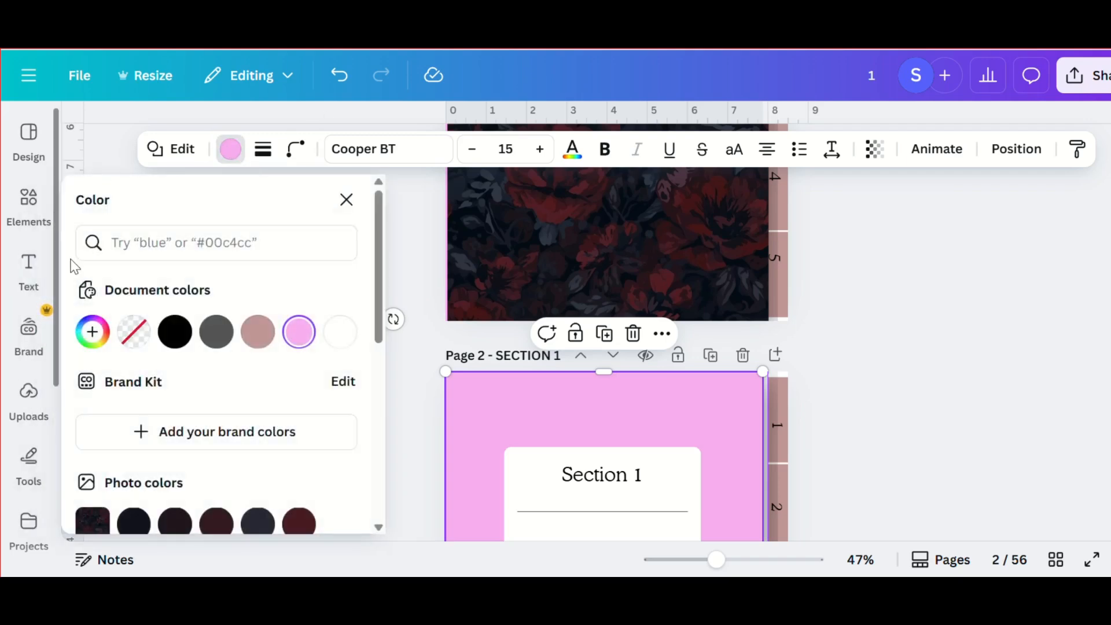
{"action": "scroll", "coordinate": [85, 362], "scroll_direction": "down", "scroll_amount": 3}
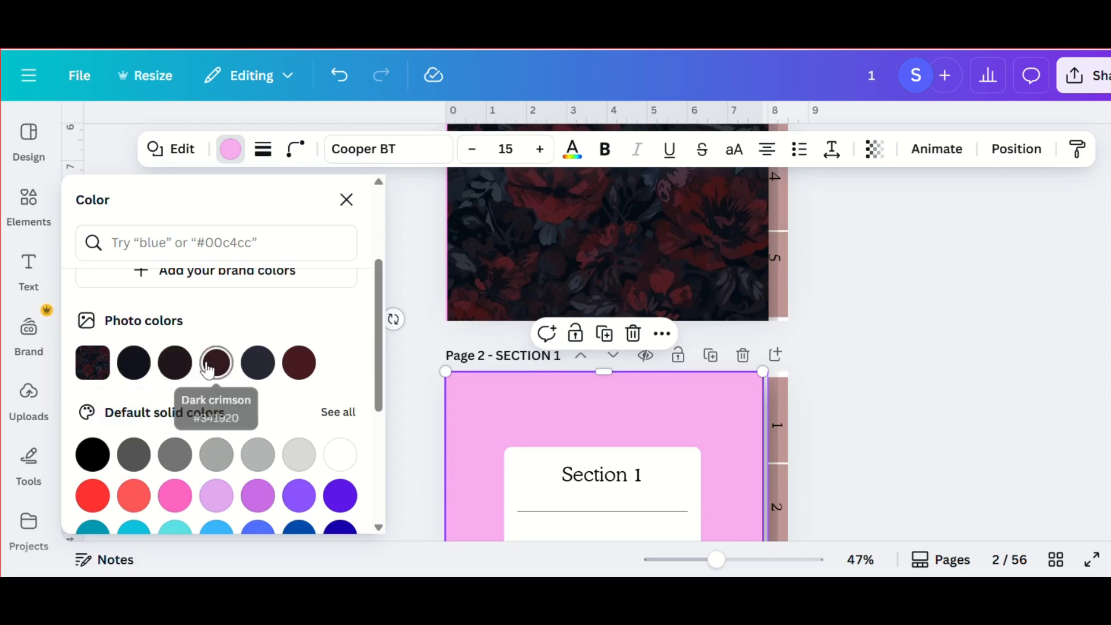
{"action": "left_click", "coordinate": [256, 370]}
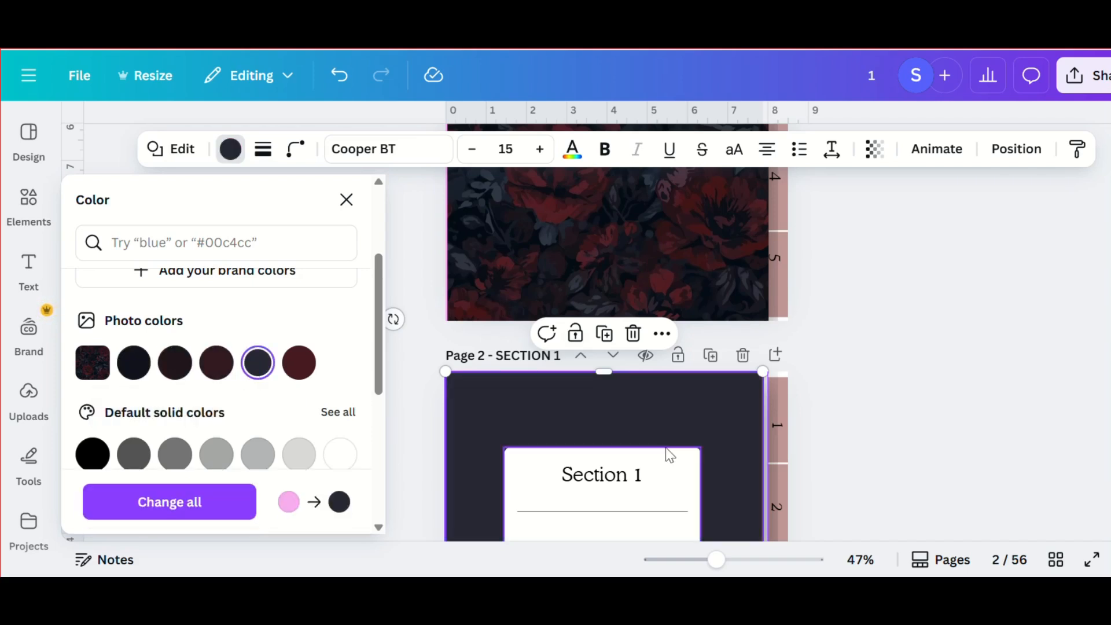
{"action": "scroll", "coordinate": [665, 447], "scroll_direction": "down", "scroll_amount": 3}
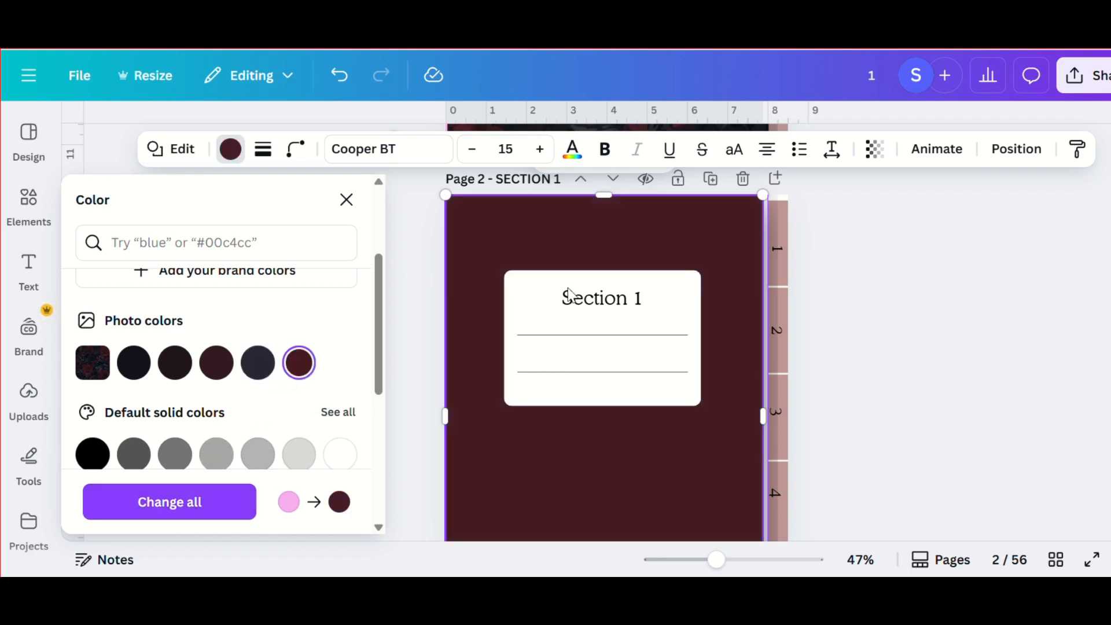
{"action": "scroll", "coordinate": [705, 355], "scroll_direction": "up", "scroll_amount": 3}
{"action": "scroll", "coordinate": [707, 360], "scroll_direction": "down", "scroll_amount": 6}
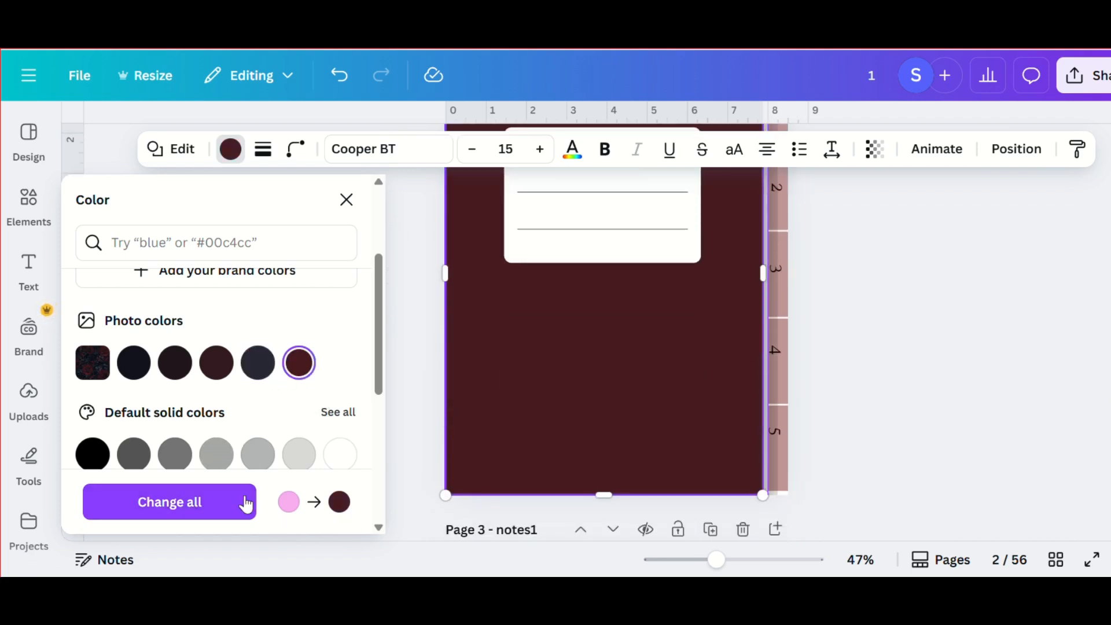
{"action": "left_click", "coordinate": [226, 499]}
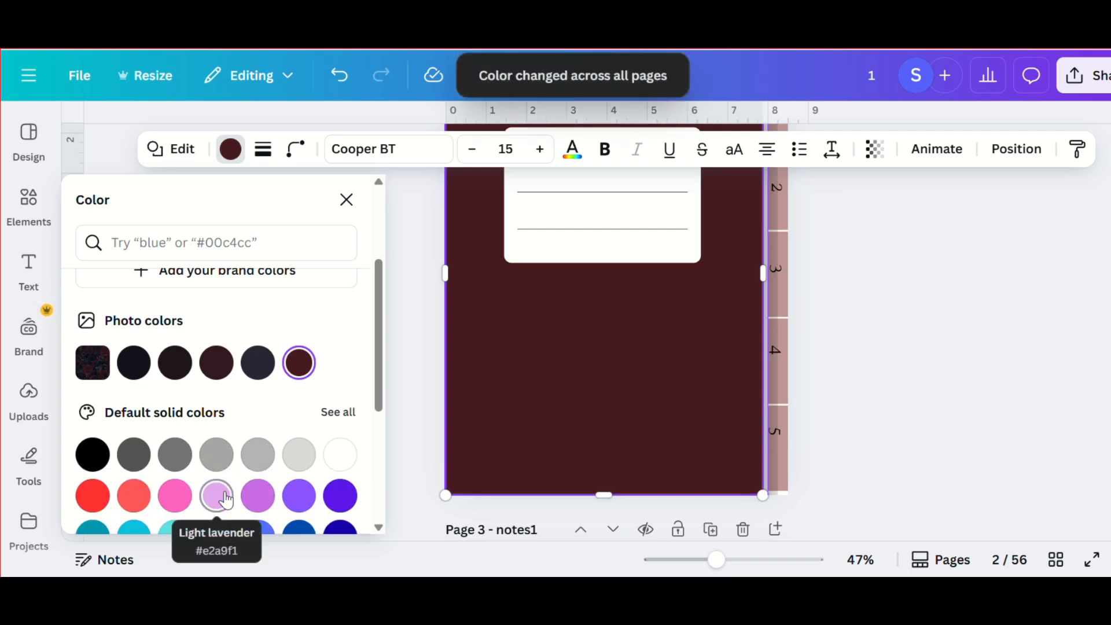
{"action": "scroll", "coordinate": [225, 498], "scroll_direction": "down", "scroll_amount": 4}
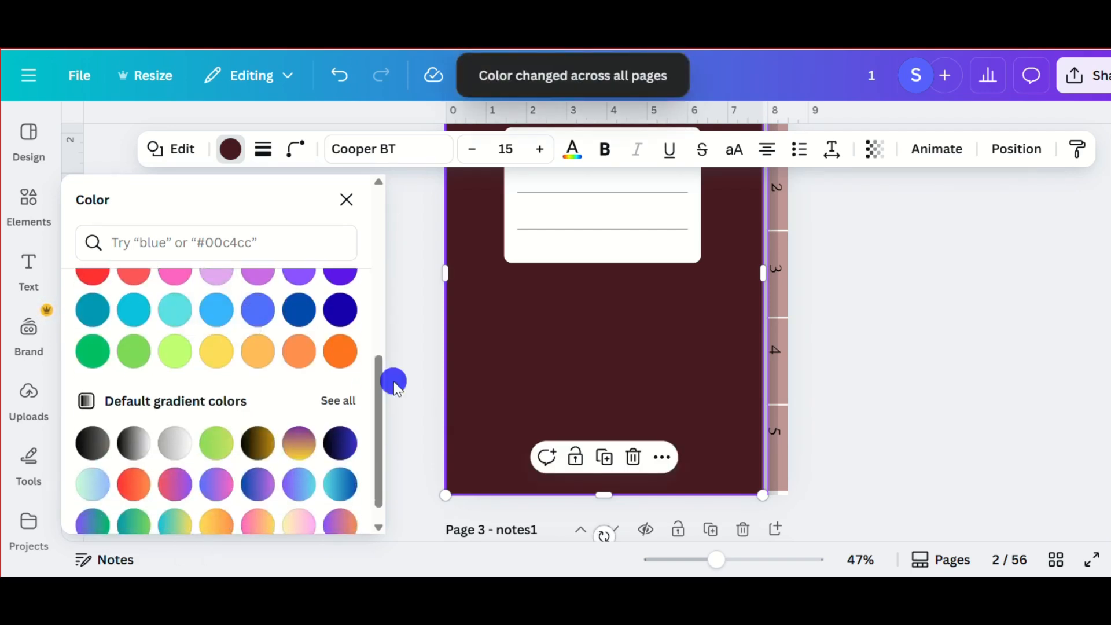
{"action": "left_click", "coordinate": [395, 384]}
- Check the colour of the section divider pages in the overview of all pages
{"action": "left_click", "coordinate": [1051, 562]}
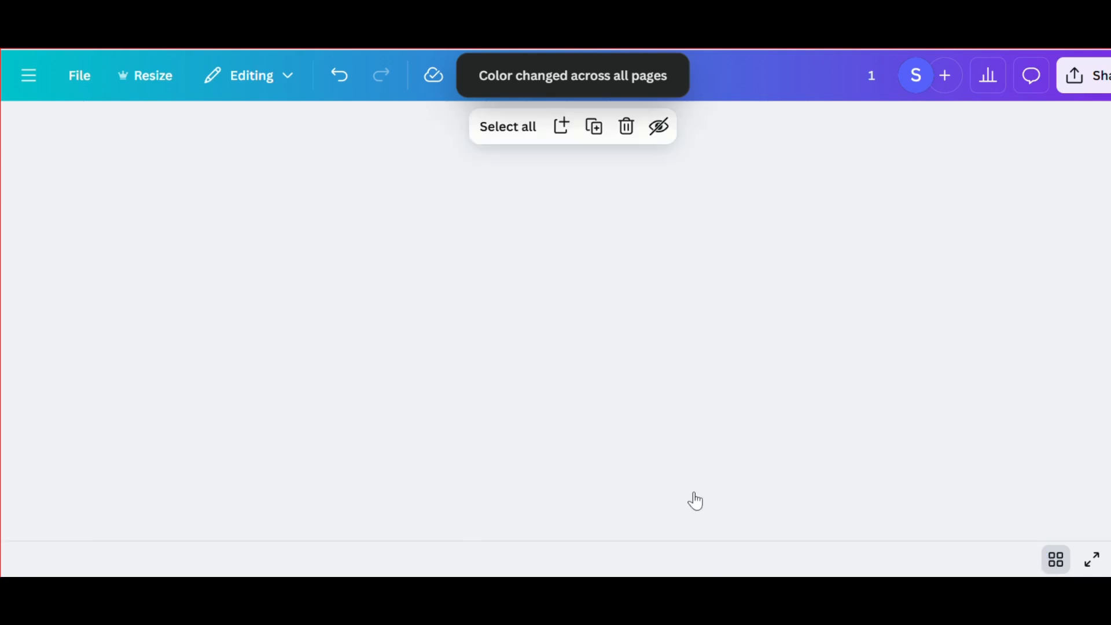
{"action": "scroll", "coordinate": [611, 350], "scroll_direction": "down", "scroll_amount": 10}
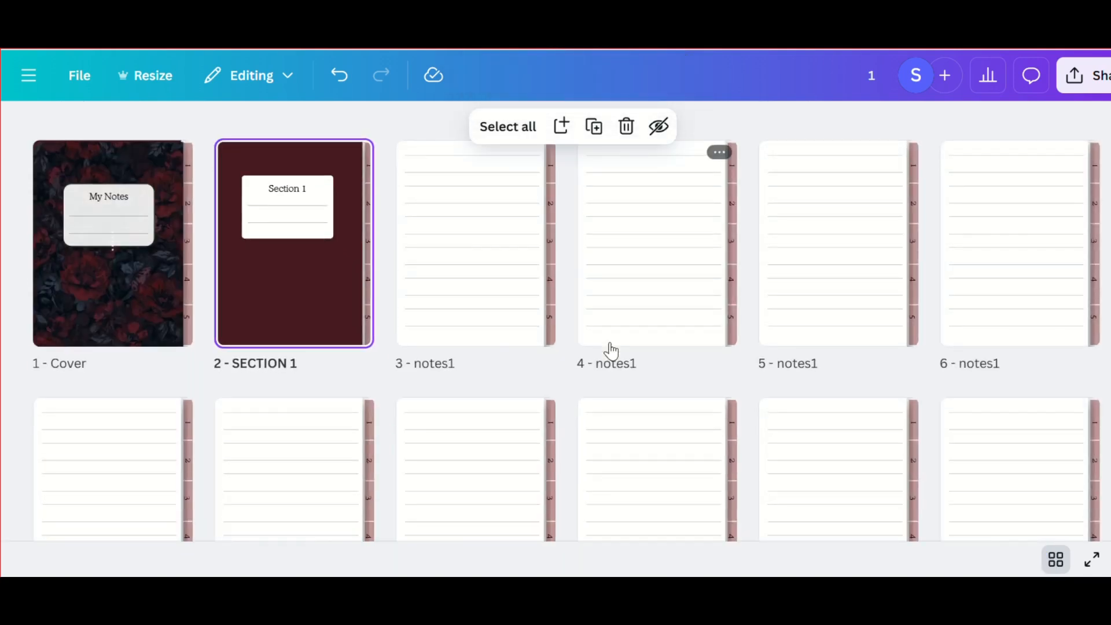
{"action": "scroll", "coordinate": [611, 351], "scroll_direction": "down", "scroll_amount": 12}
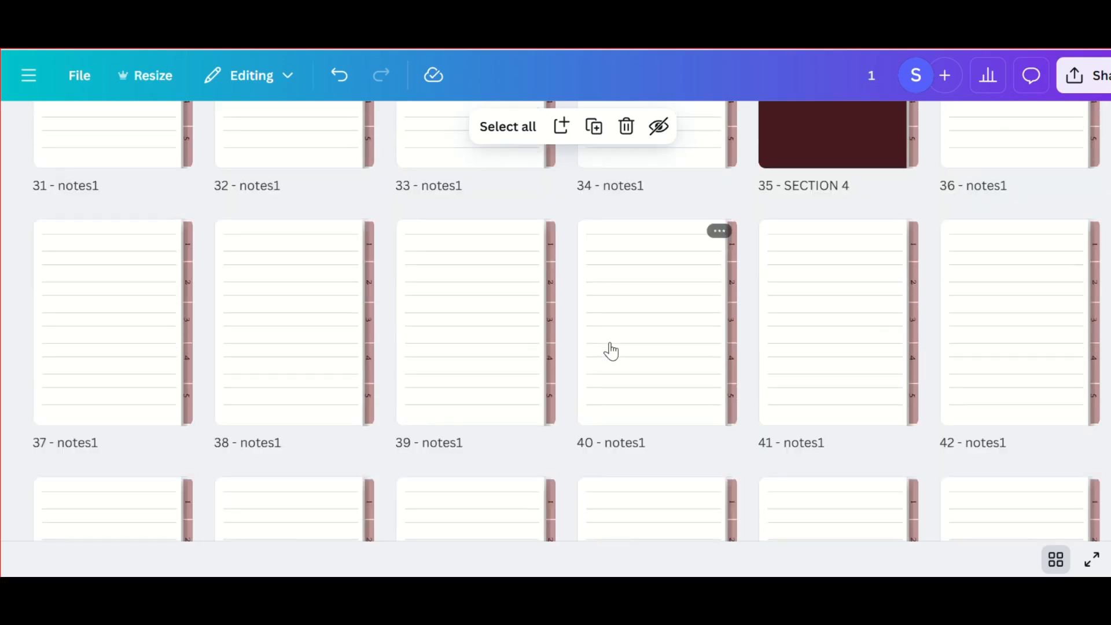
{"action": "left_click", "coordinate": [1053, 560]}
{"action": "scroll", "coordinate": [731, 367], "scroll_direction": "up", "scroll_amount": 3}
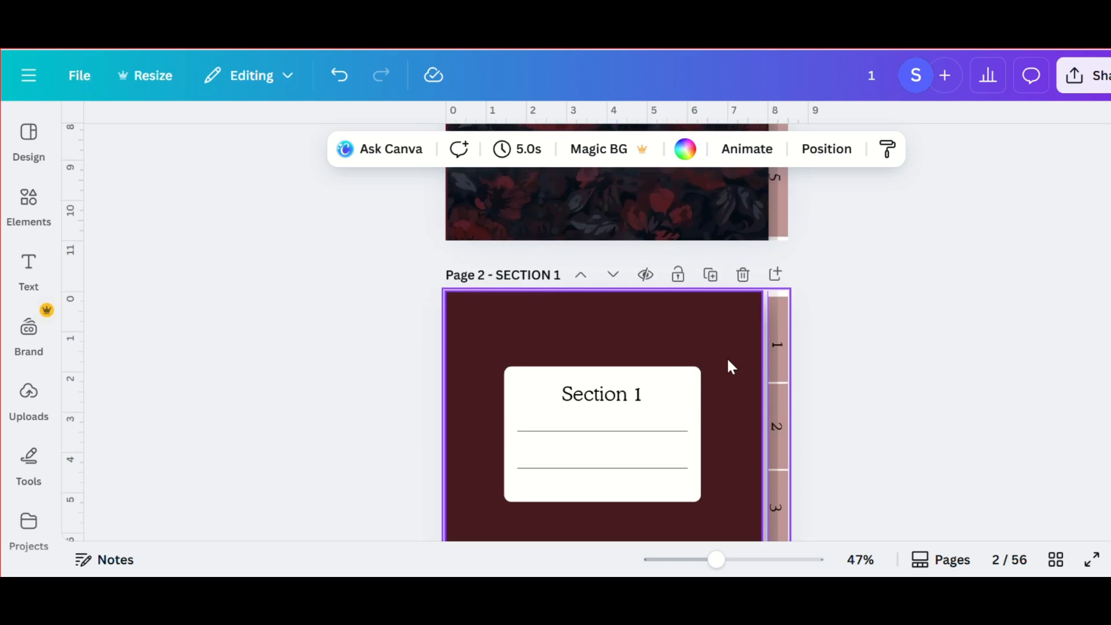
{"action": "left_click", "coordinate": [686, 398]}
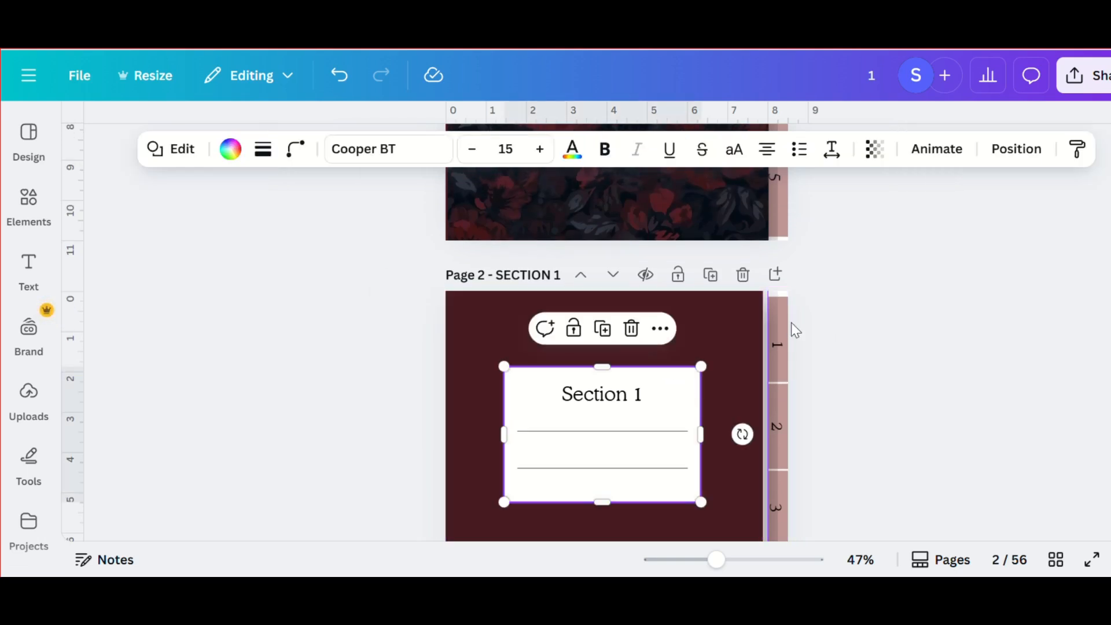
{"action": "left_click", "coordinate": [785, 323]}
{"action": "key", "text": "ctrl+z"}
- Download pages 1–56 of the notebook as a PDF Standard file
{"action": "left_click", "coordinate": [1077, 76]}
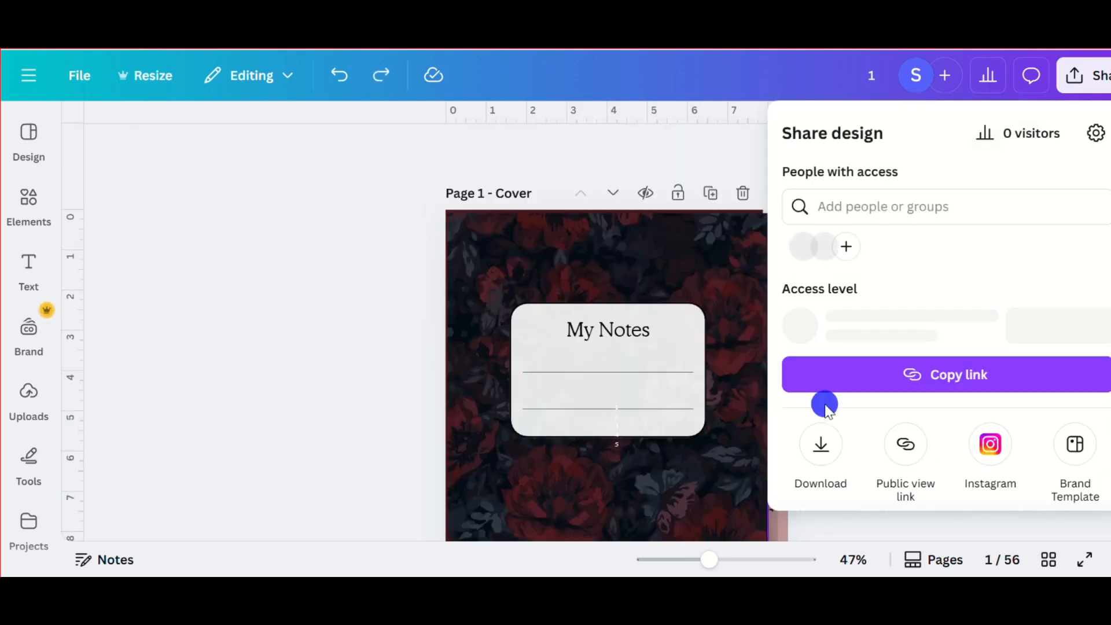
{"action": "left_click", "coordinate": [806, 458]}
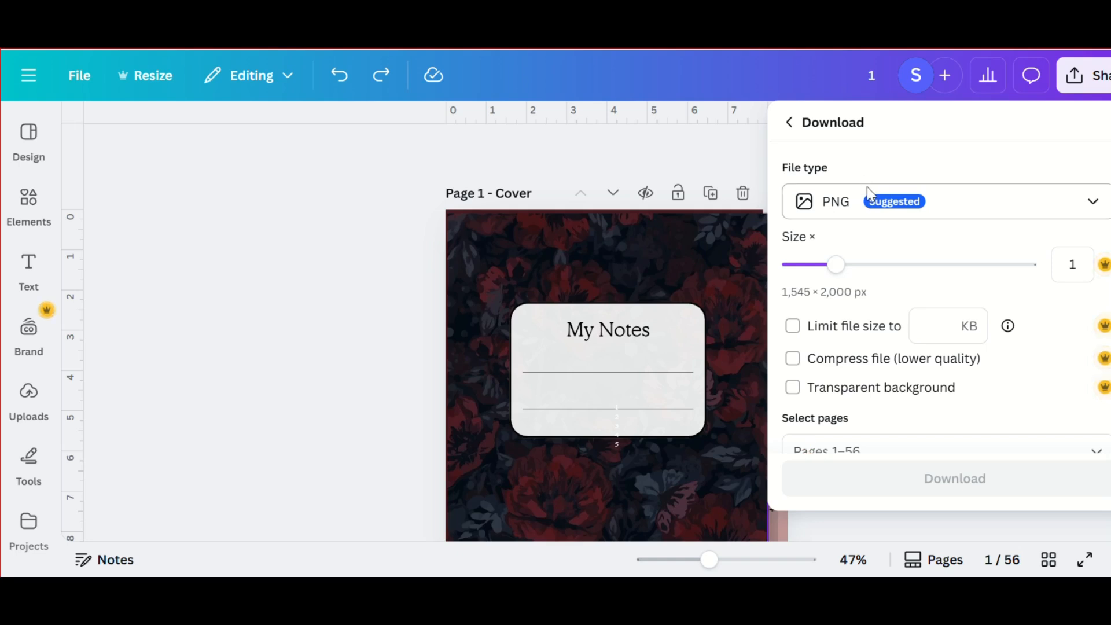
{"action": "left_click", "coordinate": [962, 191]}
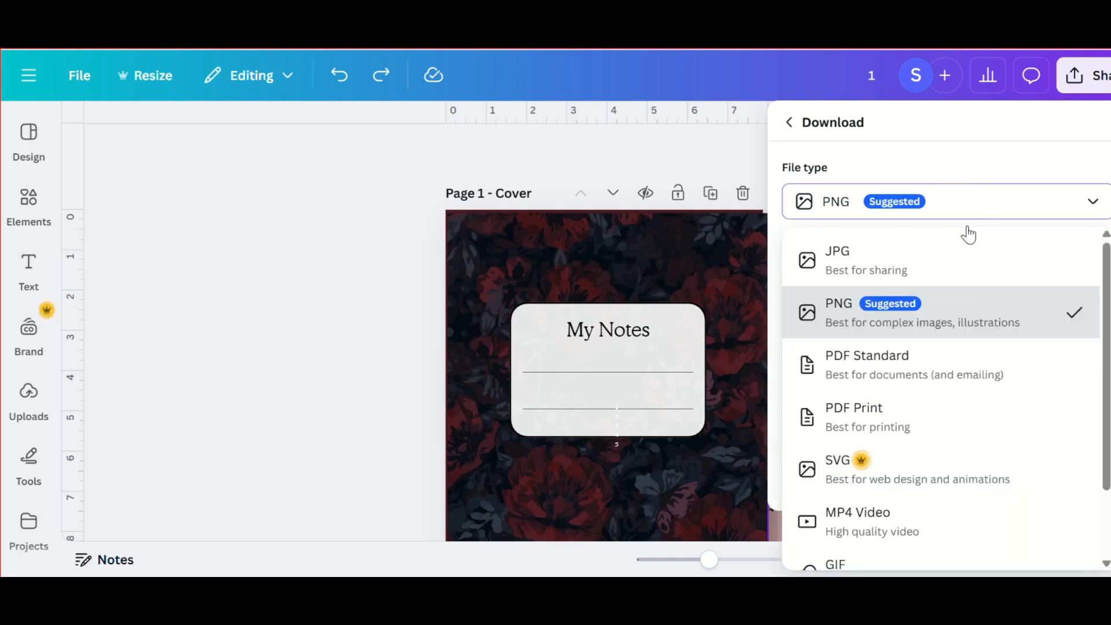
{"action": "left_click", "coordinate": [871, 366]}
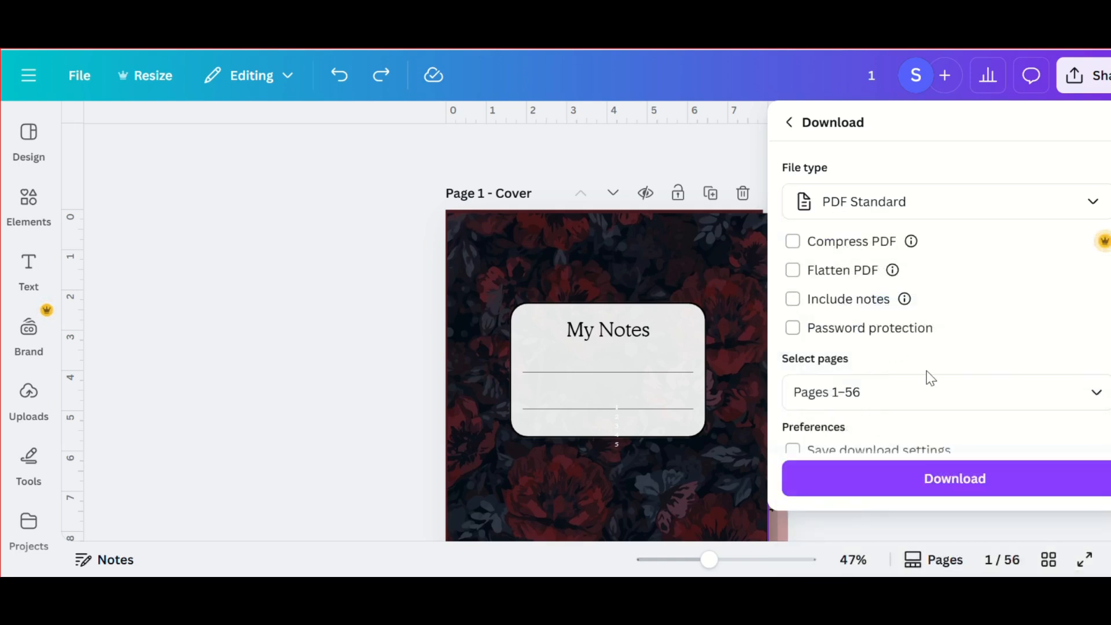
{"action": "left_click", "coordinate": [920, 493]}
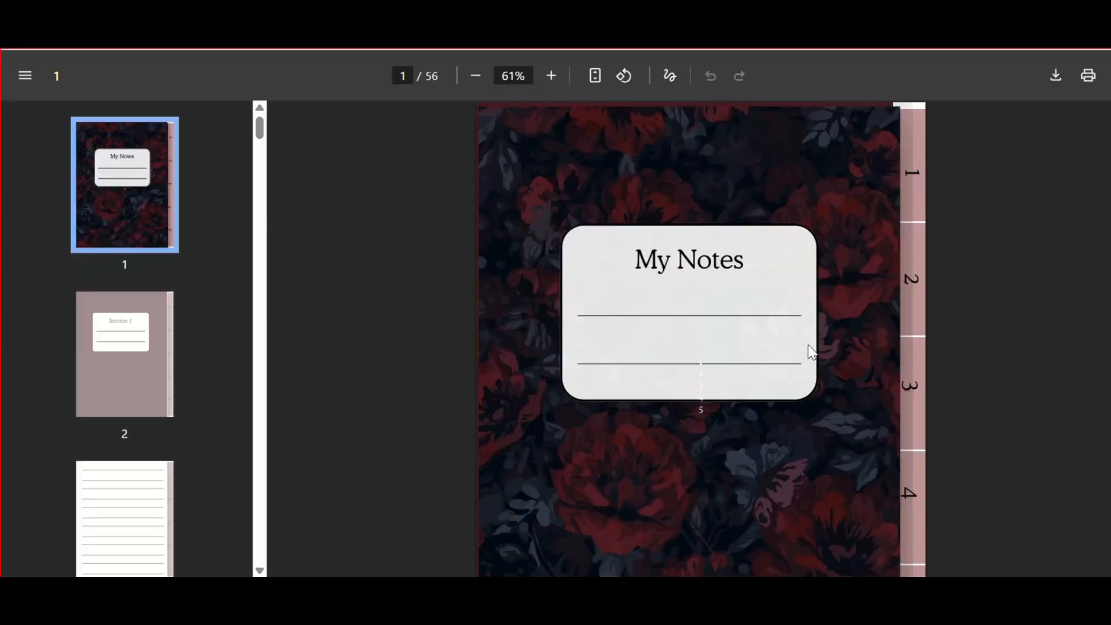
- Look through the cover, the Section 1 page and the first note pages of the exported PDF
{"action": "scroll", "coordinate": [809, 352], "scroll_direction": "down", "scroll_amount": 10}
{"action": "scroll", "coordinate": [808, 352], "scroll_direction": "down", "scroll_amount": 15}
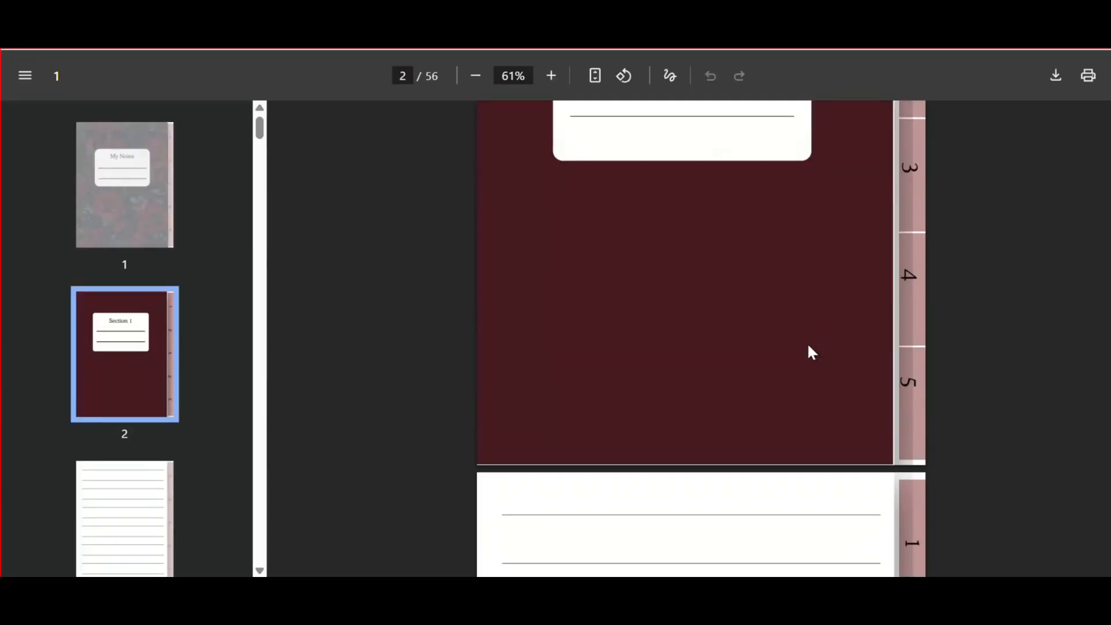
{"action": "scroll", "coordinate": [812, 352], "scroll_direction": "down", "scroll_amount": 5}
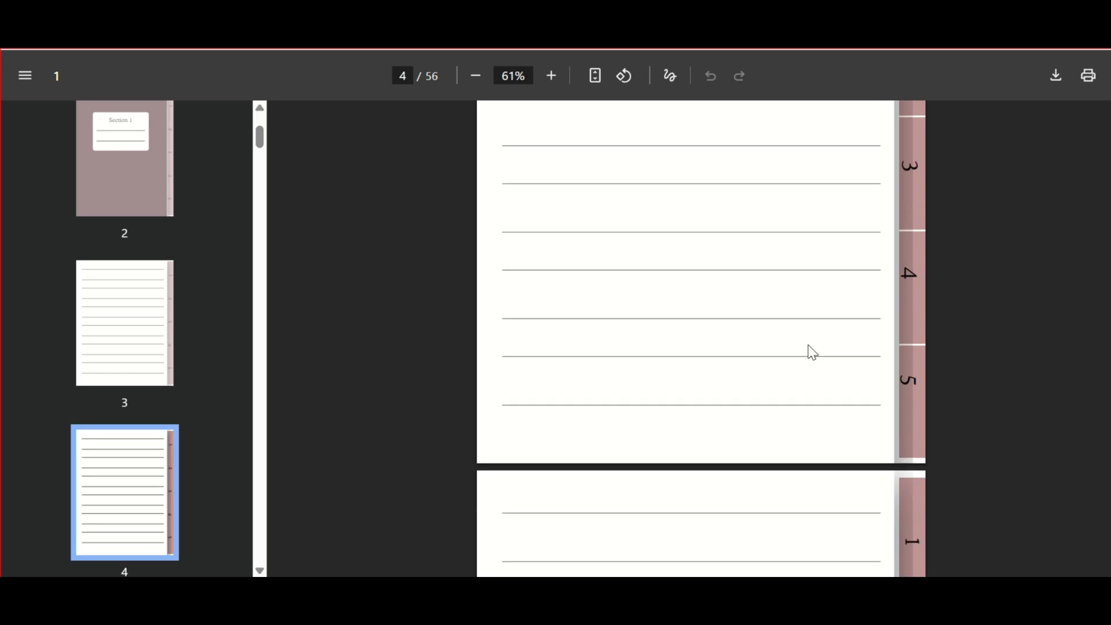
{"action": "scroll", "coordinate": [813, 352], "scroll_direction": "down", "scroll_amount": 5, "text": "ctrl"}
{"action": "scroll", "coordinate": [813, 352], "scroll_direction": "up", "scroll_amount": 3, "text": "ctrl"}
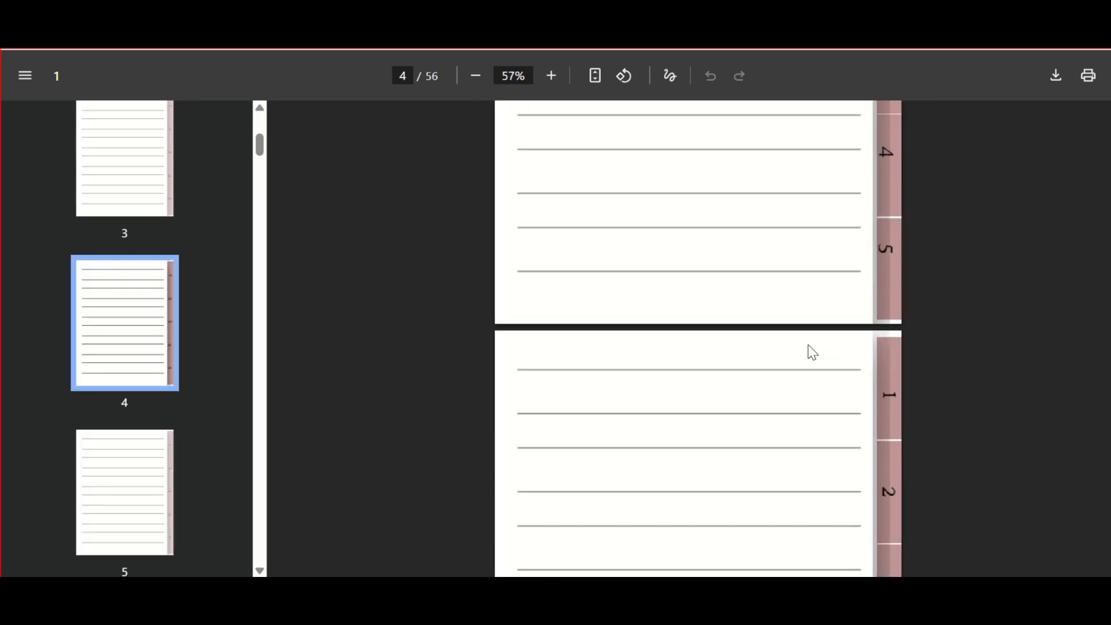
{"action": "scroll", "coordinate": [812, 352], "scroll_direction": "up", "scroll_amount": 12}
{"action": "scroll", "coordinate": [810, 350], "scroll_direction": "up", "scroll_amount": 10}
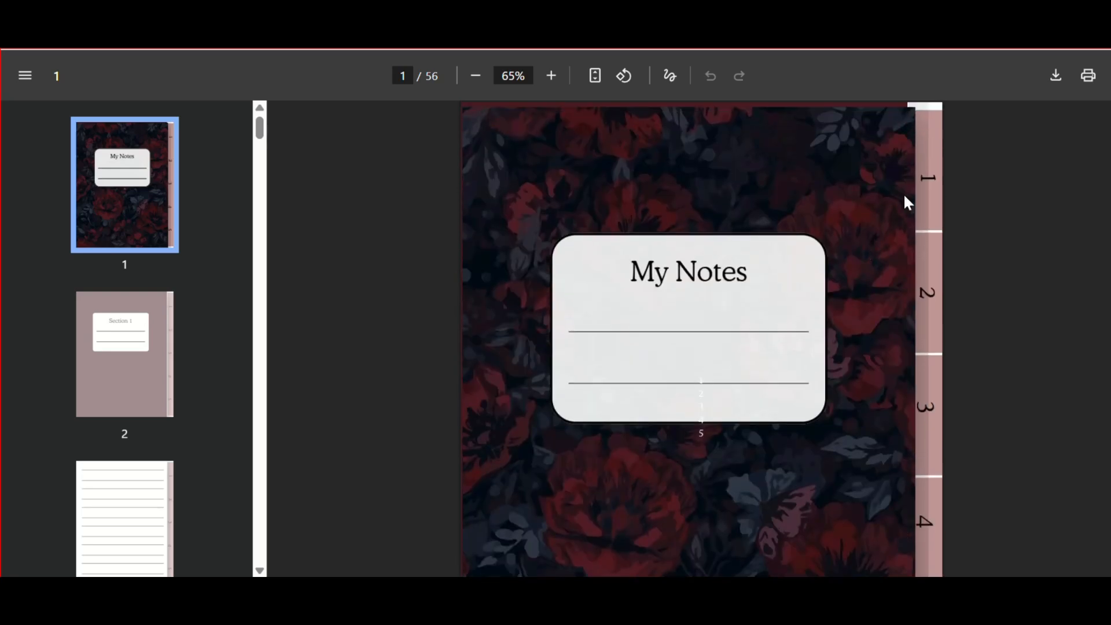
- Test the numbered tab links in the PDF by jumping to Sections 1 to 4 and back to Sections 1 and 2
{"action": "left_click", "coordinate": [926, 193]}
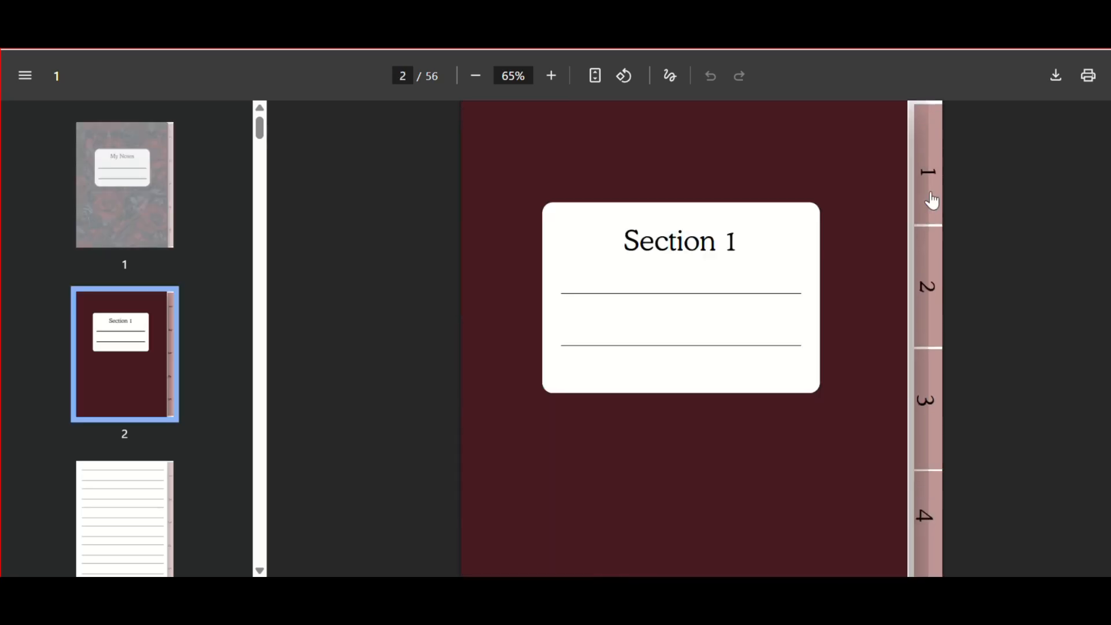
{"action": "left_click", "coordinate": [919, 290]}
{"action": "left_click", "coordinate": [926, 394]}
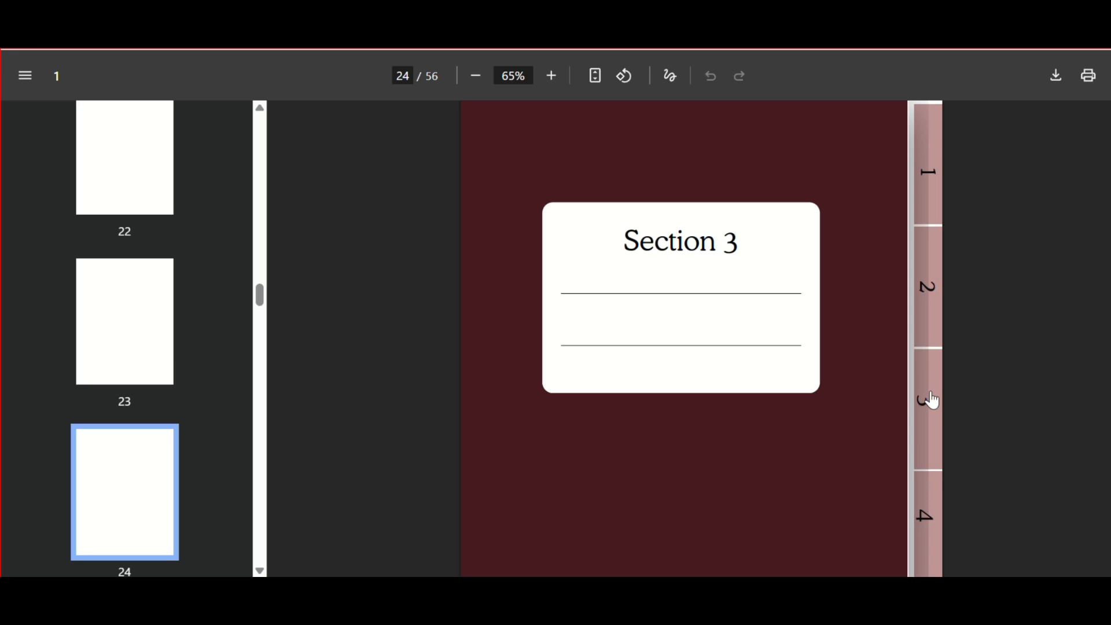
{"action": "left_click", "coordinate": [924, 512]}
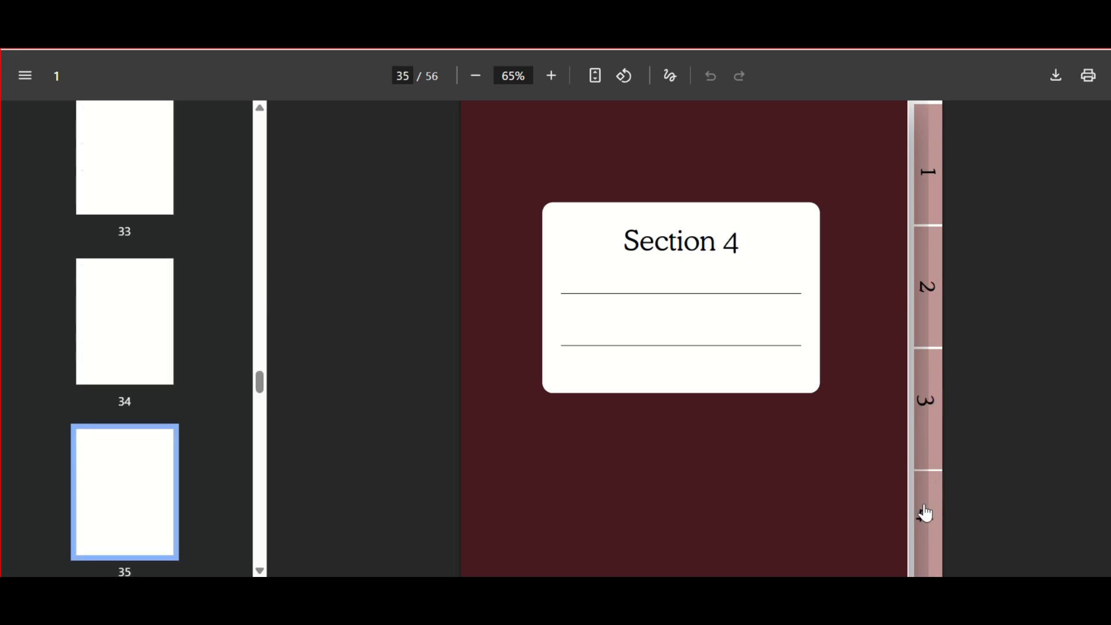
{"action": "scroll", "coordinate": [925, 480], "scroll_direction": "down", "scroll_amount": 4}
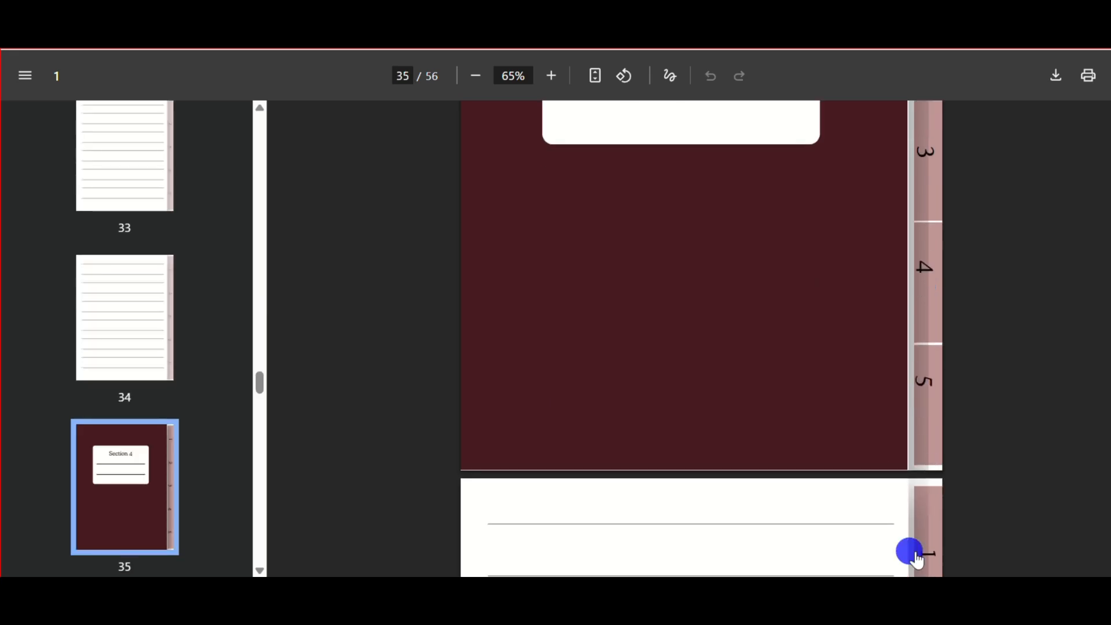
{"action": "left_click", "coordinate": [916, 558]}
{"action": "scroll", "coordinate": [918, 564], "scroll_direction": "down", "scroll_amount": 6}
{"action": "left_click", "coordinate": [924, 556]}
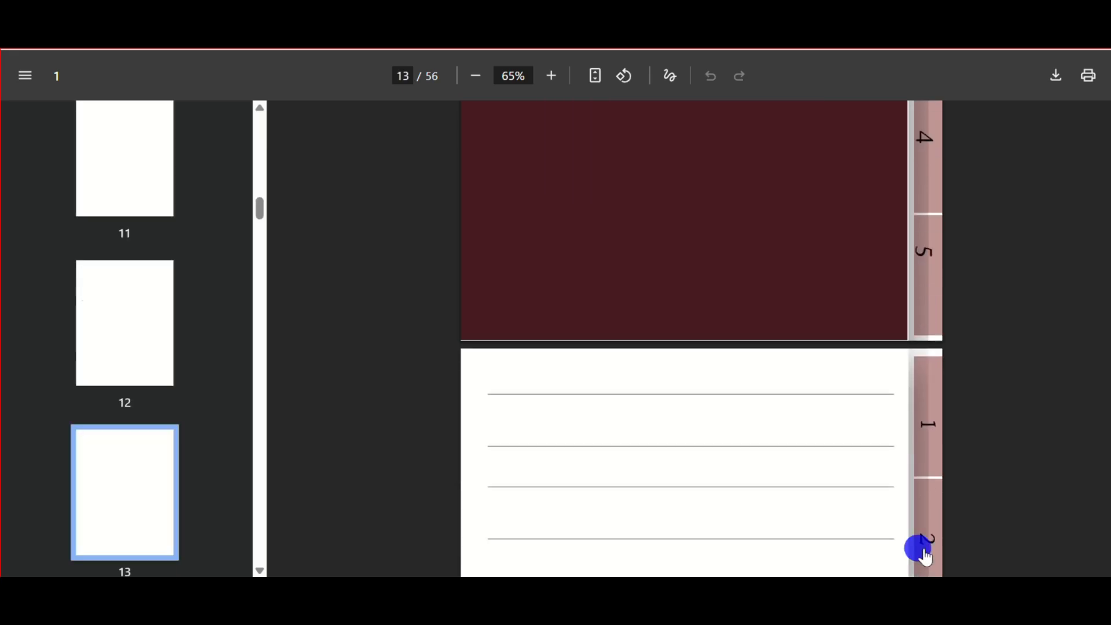
{"action": "scroll", "coordinate": [925, 555], "scroll_direction": "down", "scroll_amount": 4}
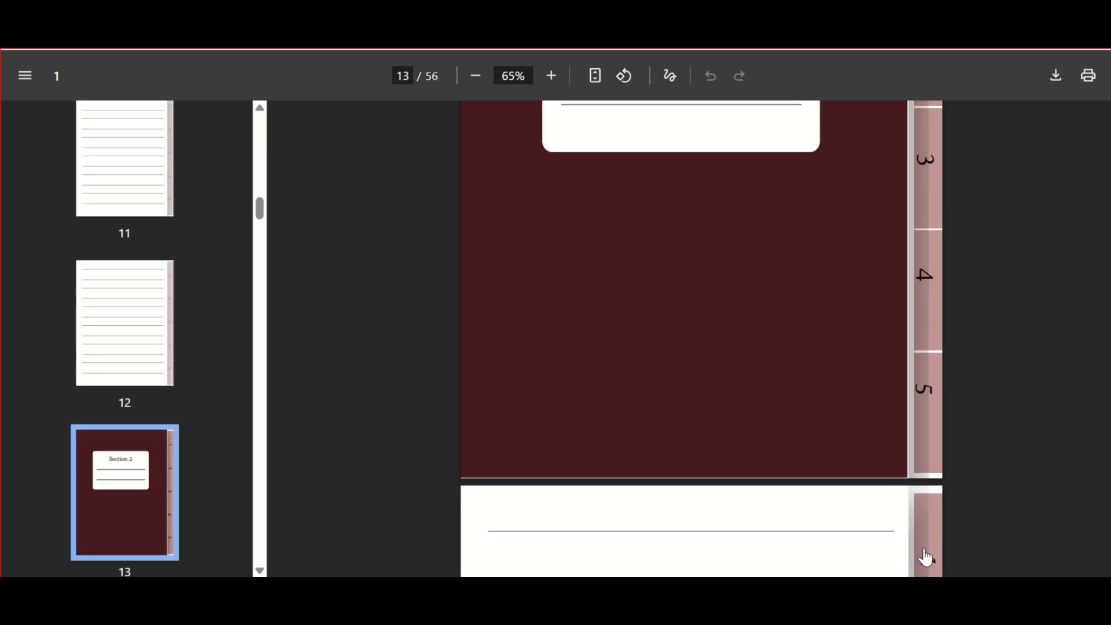
{"action": "scroll", "coordinate": [925, 557], "scroll_direction": "down", "scroll_amount": 15}
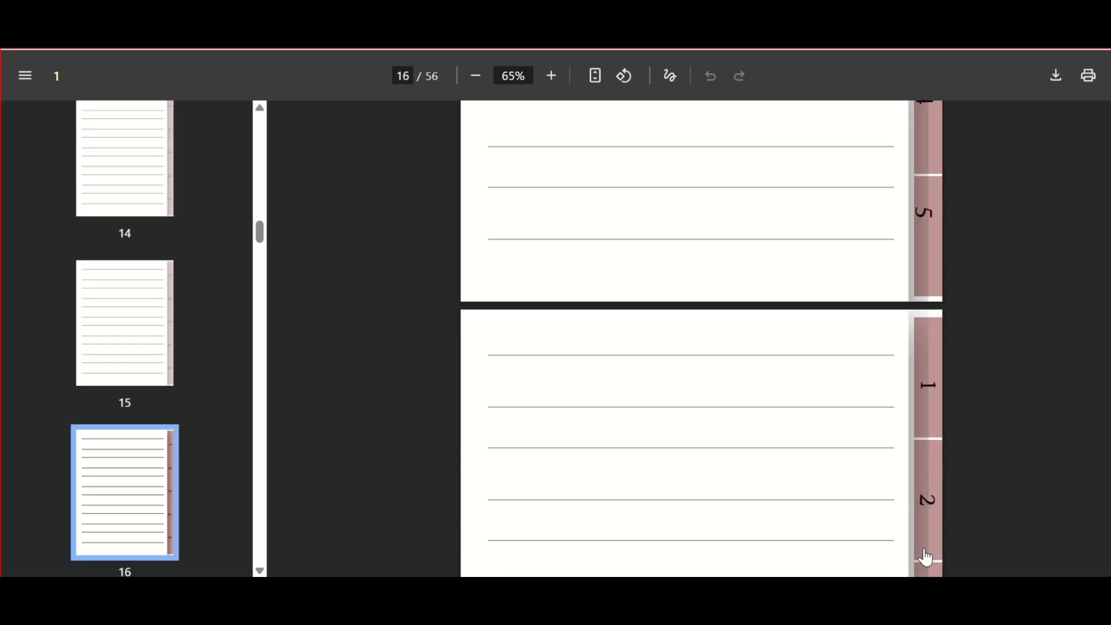
- Switch back to Canva and examine the order of all section and note pages in the page overview
{"action": "scroll", "coordinate": [926, 556], "scroll_direction": "up", "scroll_amount": 3}
{"action": "scroll", "coordinate": [925, 541], "scroll_direction": "down", "scroll_amount": 1}
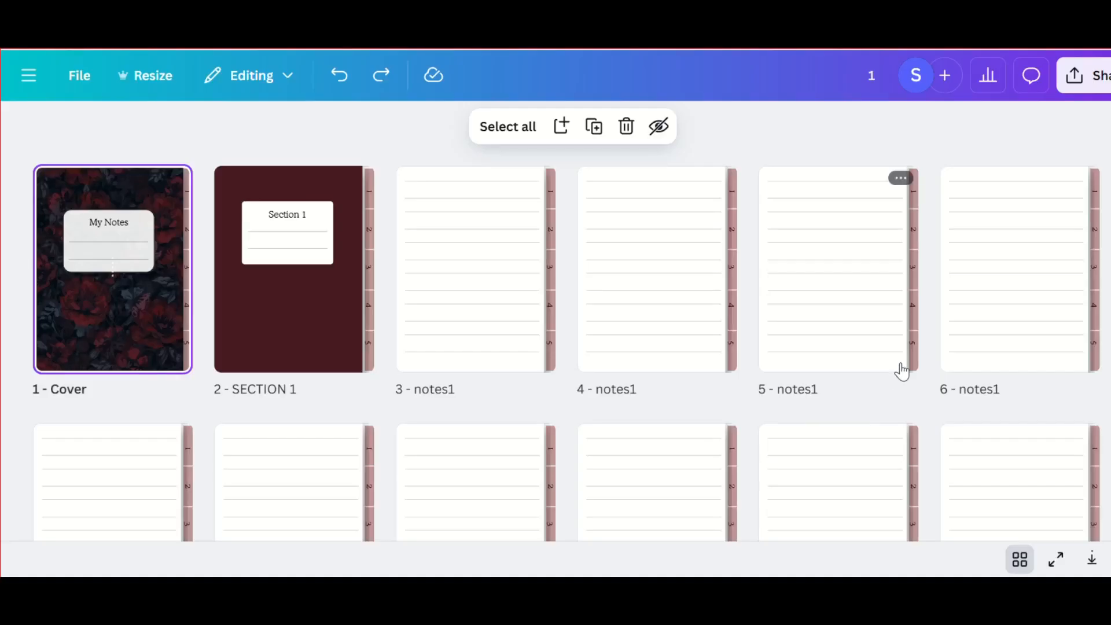
{"action": "scroll", "coordinate": [901, 367], "scroll_direction": "down", "scroll_amount": 12}
{"action": "scroll", "coordinate": [902, 368], "scroll_direction": "down", "scroll_amount": 18}
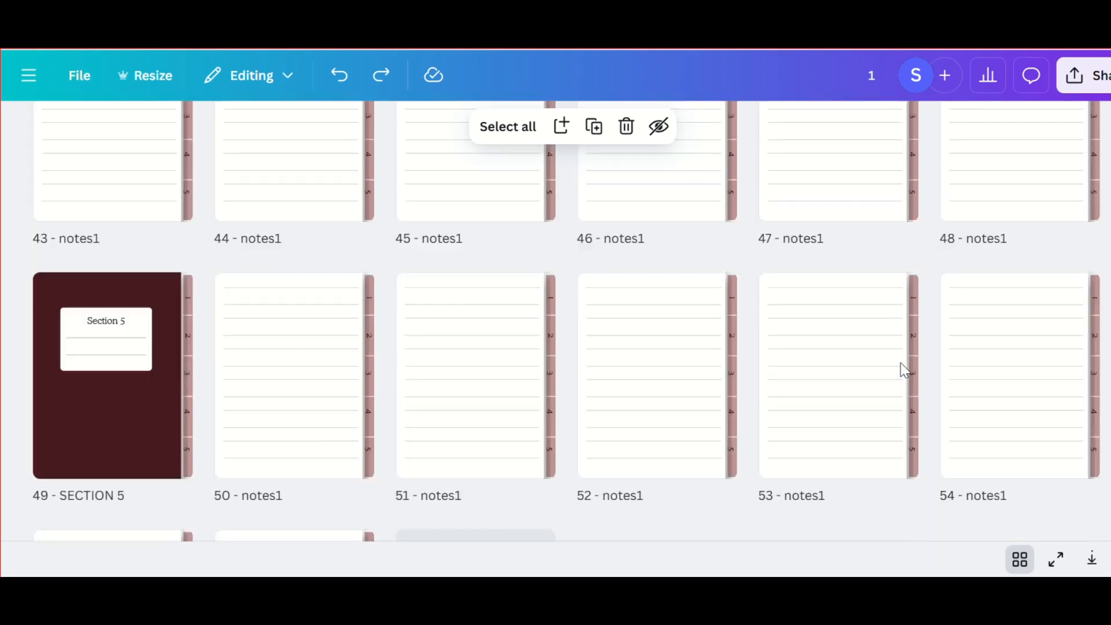
{"action": "scroll", "coordinate": [900, 367], "scroll_direction": "up", "scroll_amount": 20}
{"action": "left_click", "coordinate": [1019, 560]}
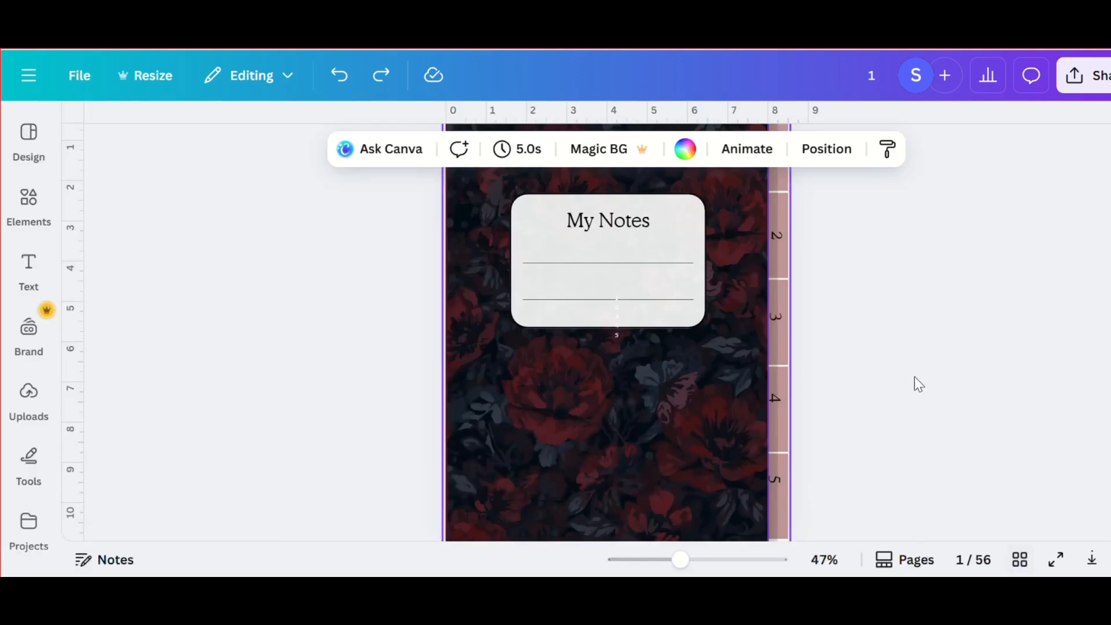
- Remove the stray small white number text from the My Notes label on the cover page
{"action": "scroll", "coordinate": [684, 368], "scroll_direction": "up", "scroll_amount": 3}
{"action": "scroll", "coordinate": [684, 368], "scroll_direction": "up", "scroll_amount": 2}
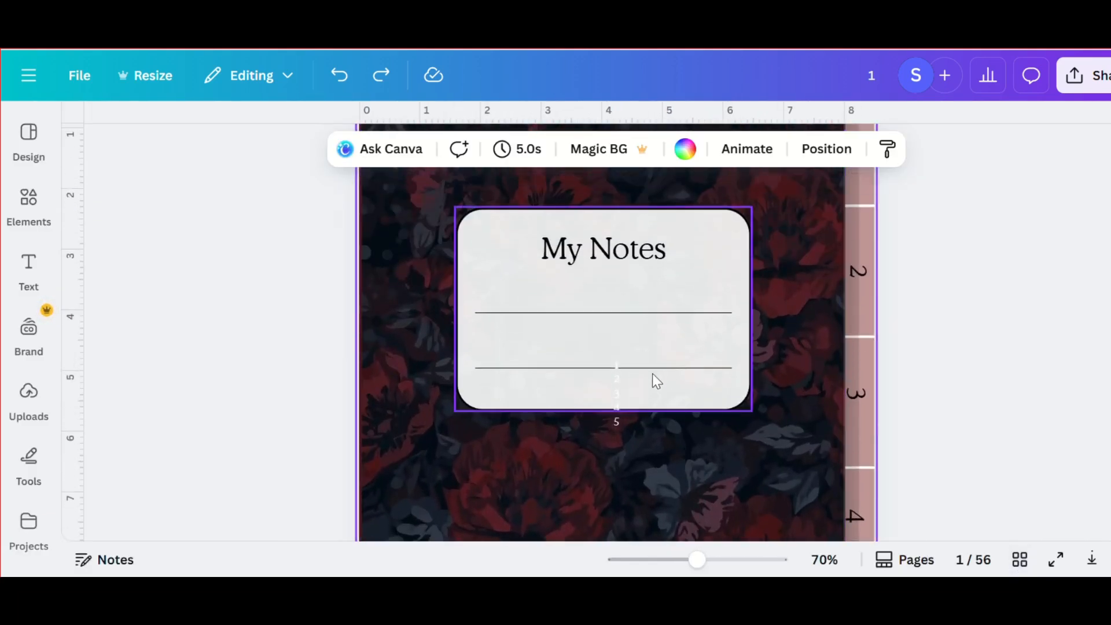
{"action": "scroll", "coordinate": [801, 397], "scroll_direction": "down", "scroll_amount": 3}
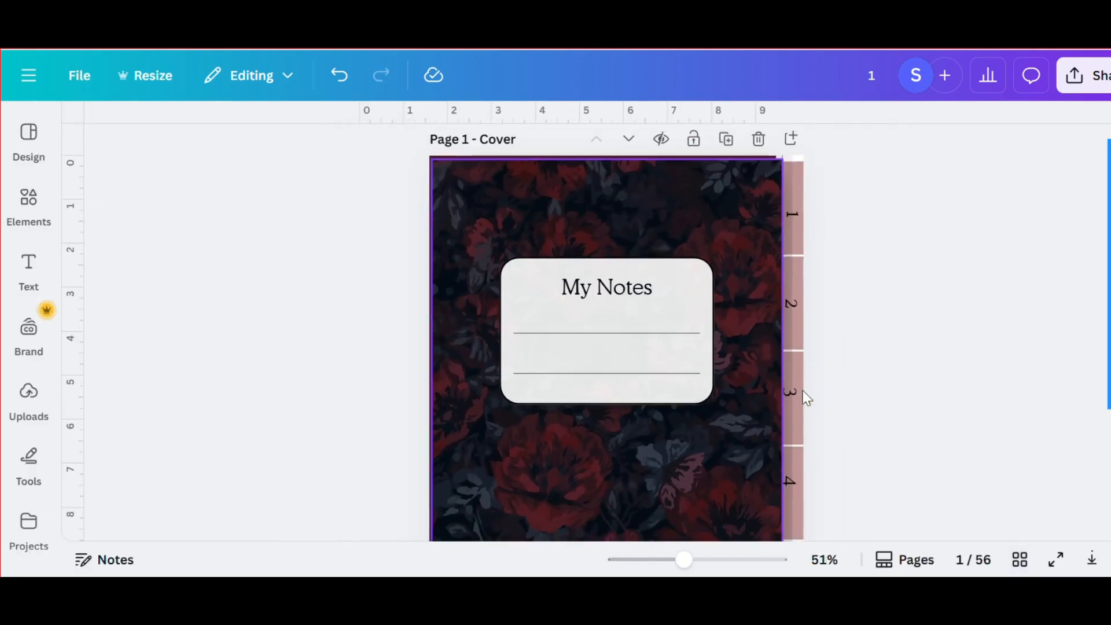